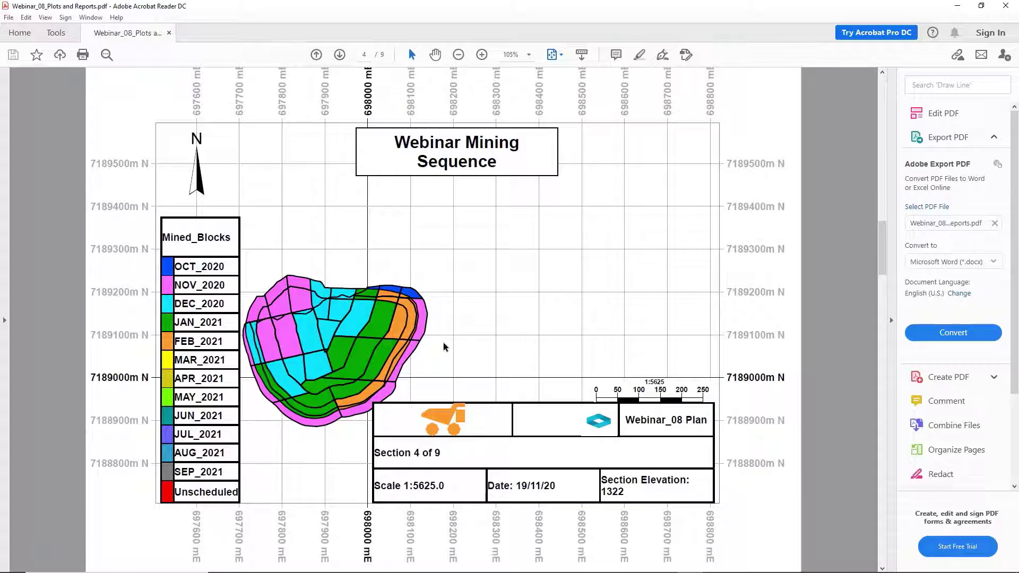
# Examine the Webinar Mining Sequence plan sections across the pages of the PDF report
pyautogui.scroll(-2, 443, 349)
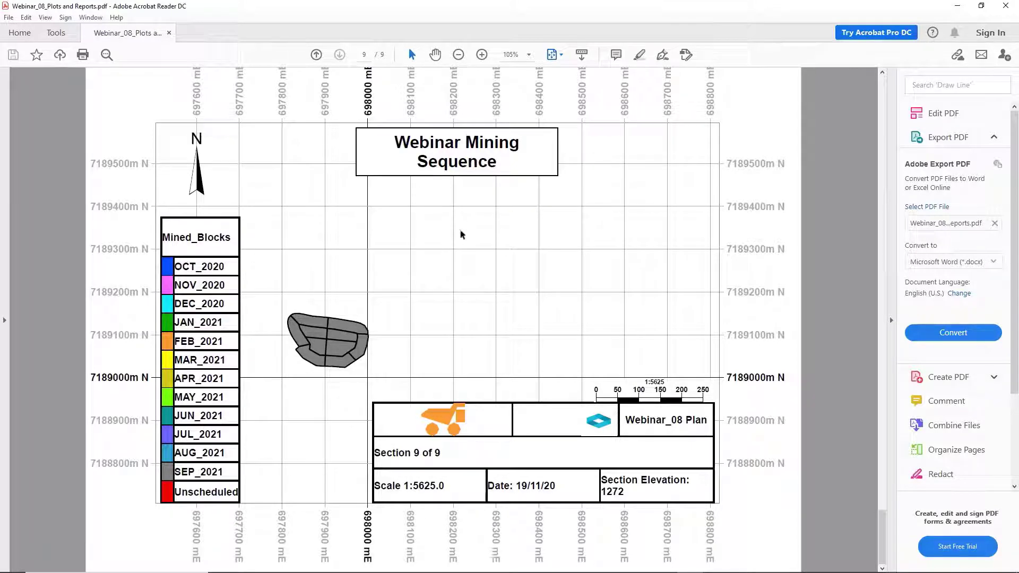
pyautogui.scroll(4, 300, 333)
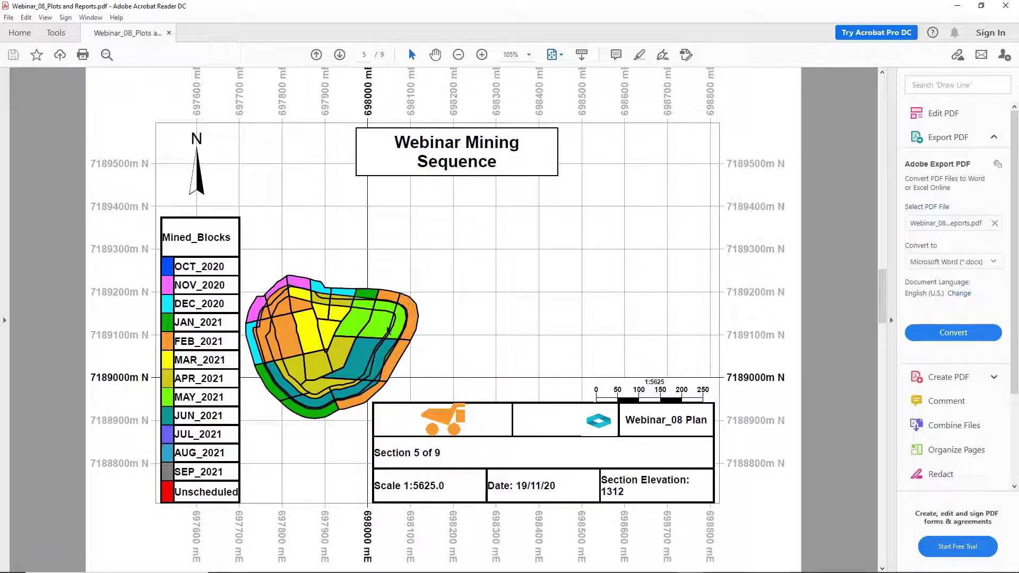
pyautogui.scroll(2, 383, 358)
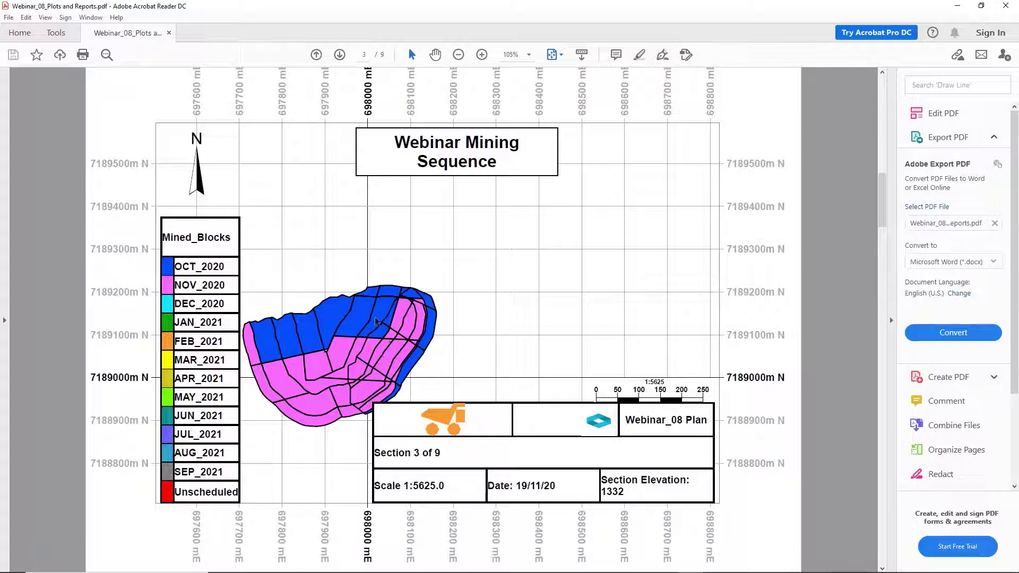
pyautogui.scroll(2, 376, 321)
pyautogui.scroll(-3, 371, 323)
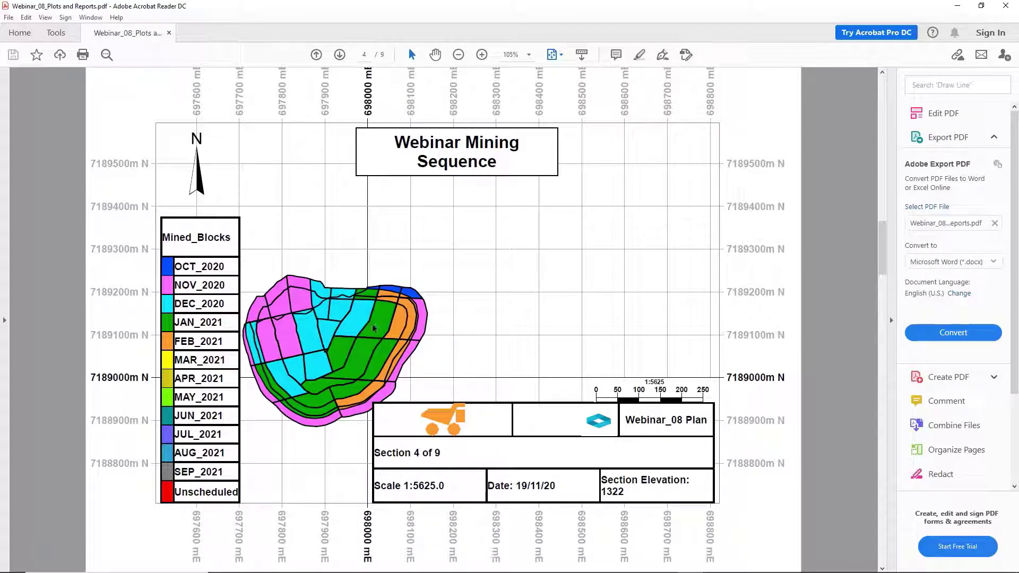
pyautogui.scroll(-2, 370, 322)
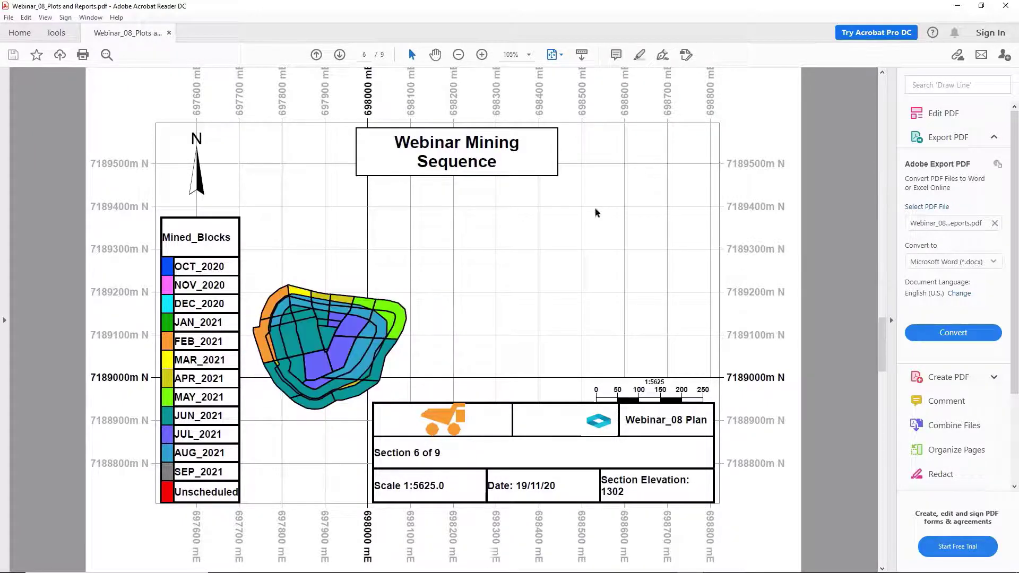
# Switch to Studio OP and hide the Default Grid in the 3D view of the pit
pyautogui.click(956, 7)
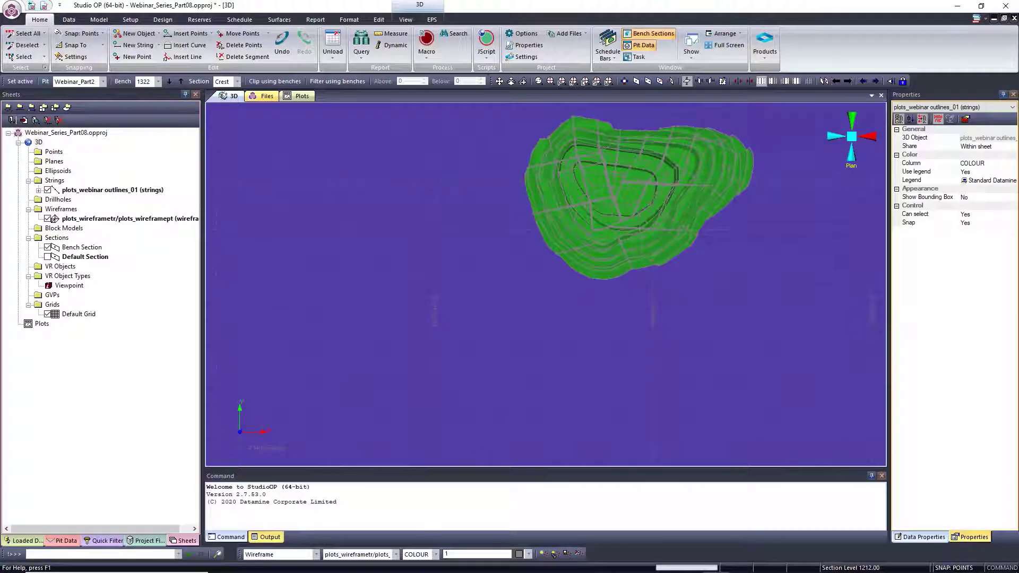
pyautogui.click(563, 81)
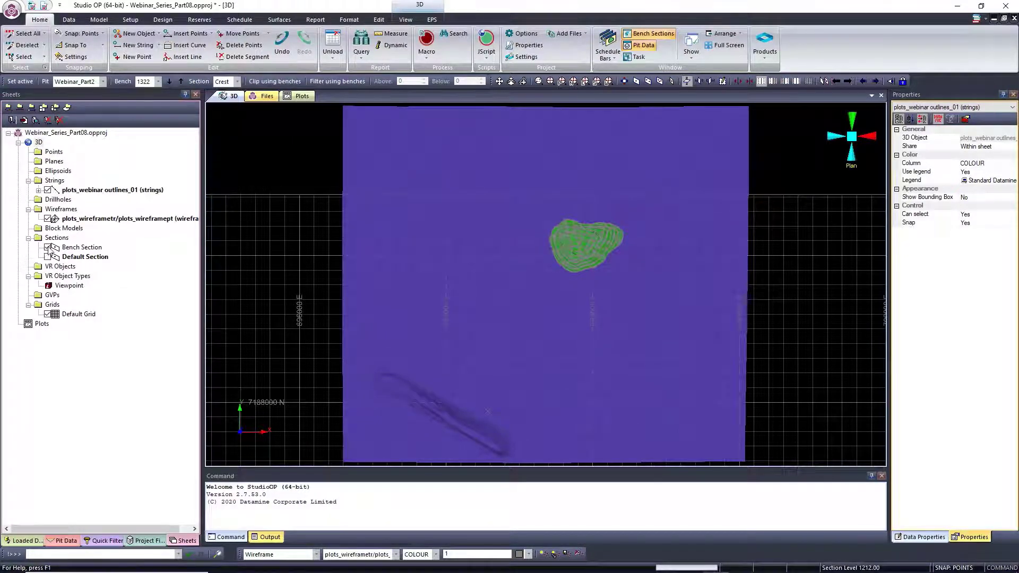
pyautogui.click(47, 314)
pyautogui.moveTo(585, 194); pyautogui.dragTo(600, 175)
pyautogui.scroll(8, 598, 171)
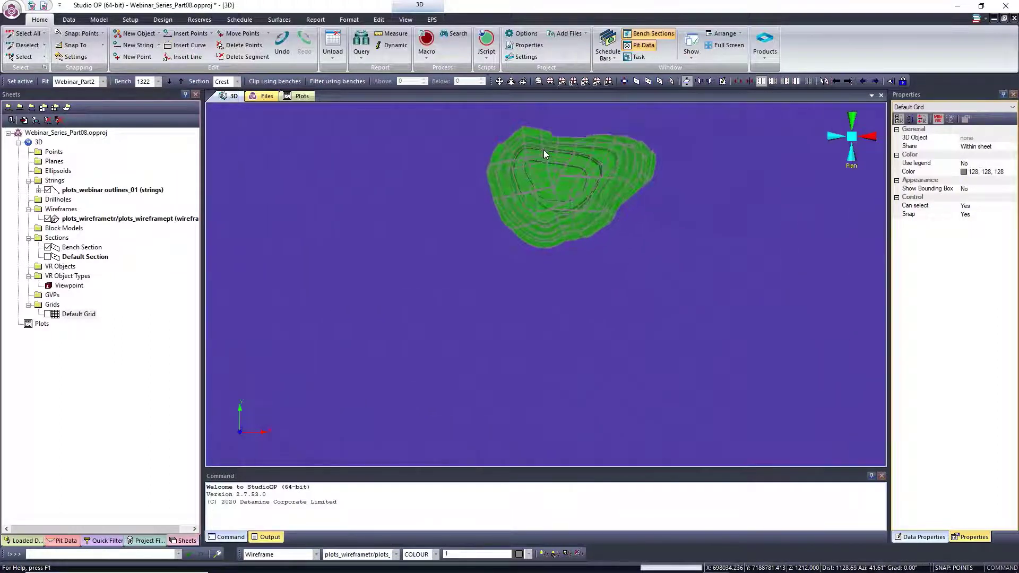
pyautogui.moveTo(544, 148); pyautogui.dragTo(579, 228, button='middle')
pyautogui.scroll(5, 578, 181)
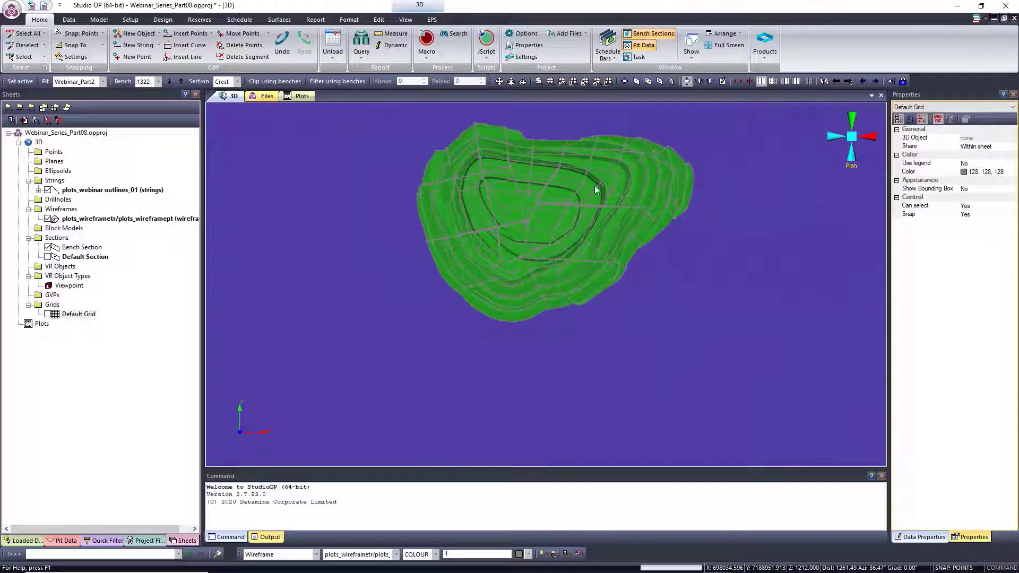
pyautogui.scroll(2, 549, 150)
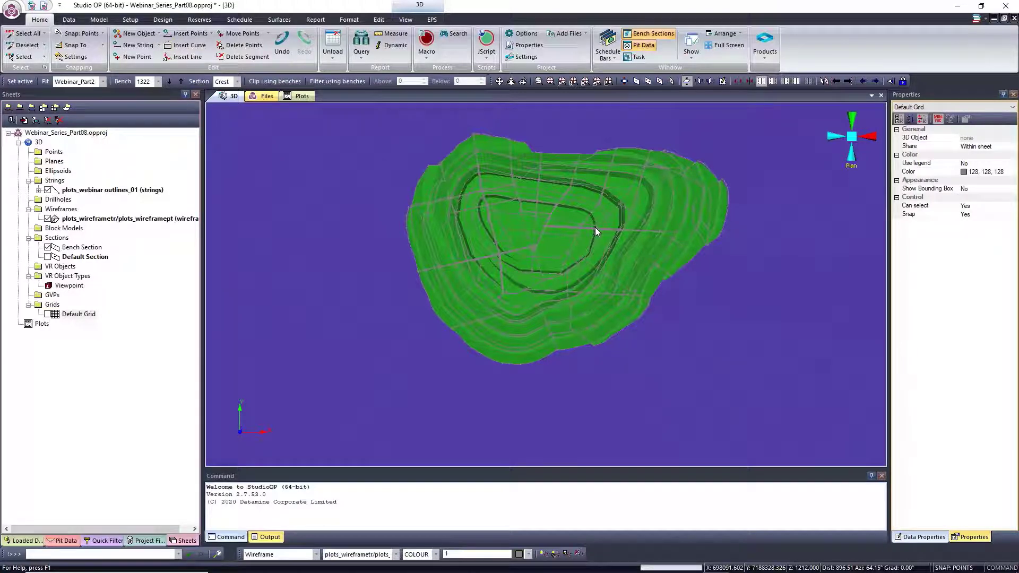
# Inspect the topography wireframe and pit outlines in the 3D view, both at full extent and close to the pit
pyautogui.click(523, 81)
pyautogui.moveTo(545, 215)
pyautogui.mouseDown()
pyautogui.moveTo(544, 152)
pyautogui.moveTo(549, 212)
pyautogui.mouseUp()
pyautogui.click(561, 81)
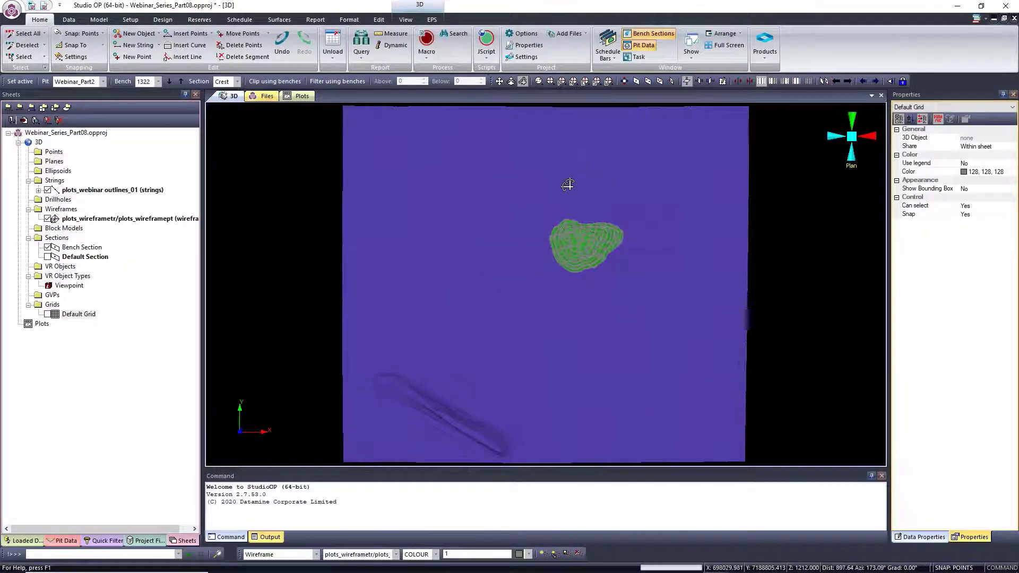
pyautogui.scroll(3, 569, 185)
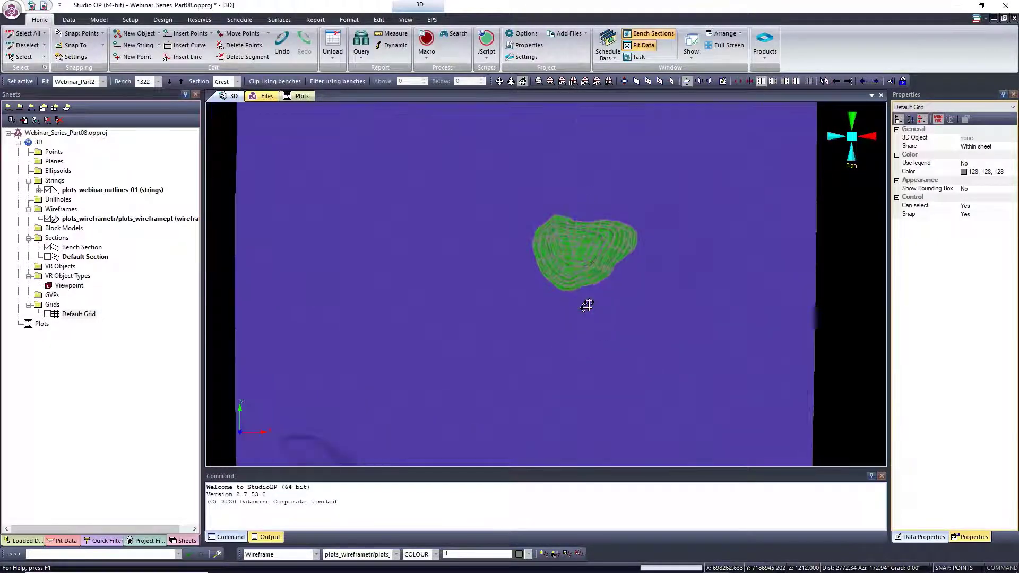
pyautogui.scroll(2, 587, 306)
pyautogui.scroll(2, 614, 220)
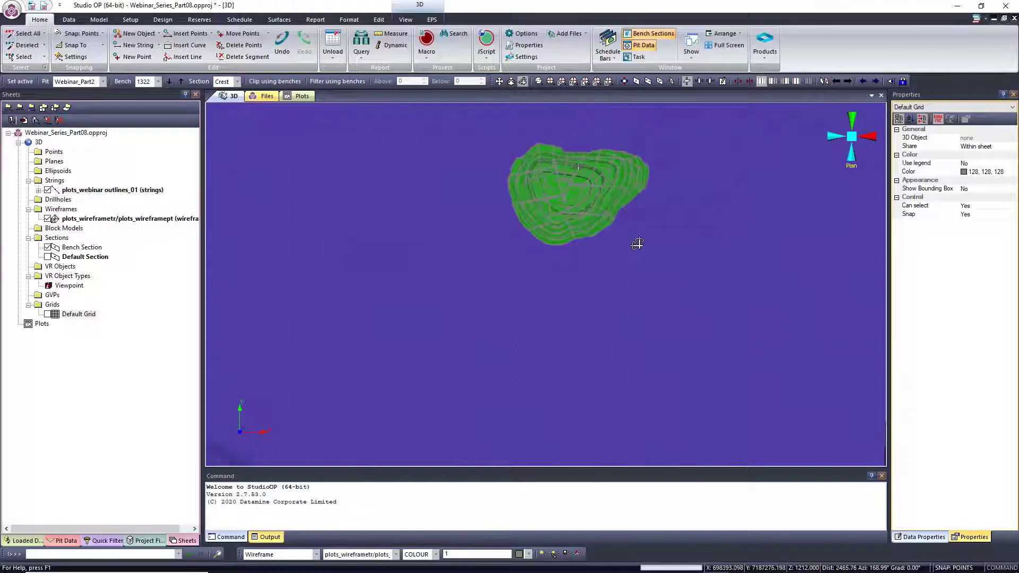
pyautogui.scroll(1, 553, 130)
pyautogui.scroll(1, 550, 143)
pyautogui.scroll(1, 550, 143)
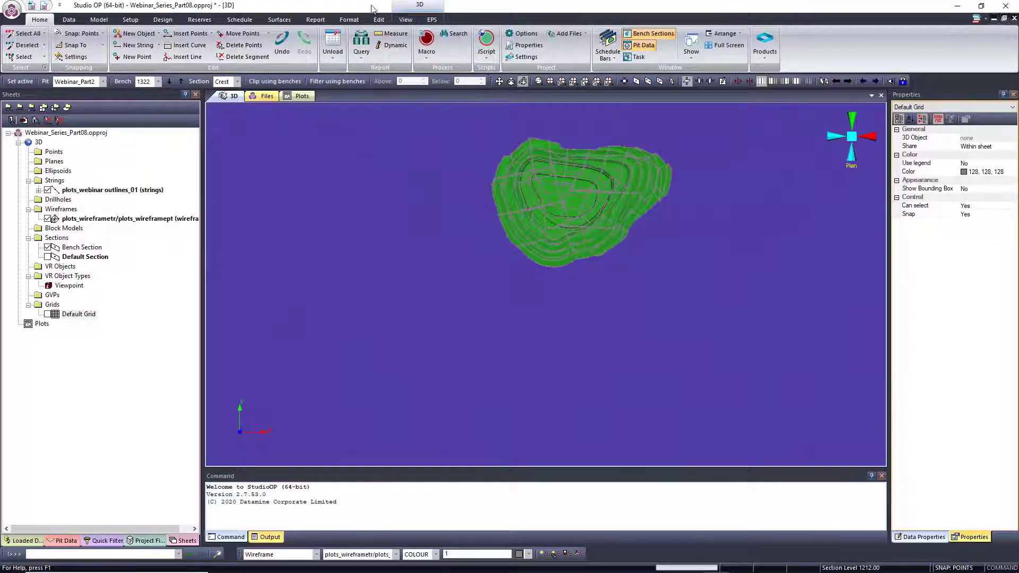
# Create a new Plan plot sheet in the Plots window
pyautogui.click(413, 21)
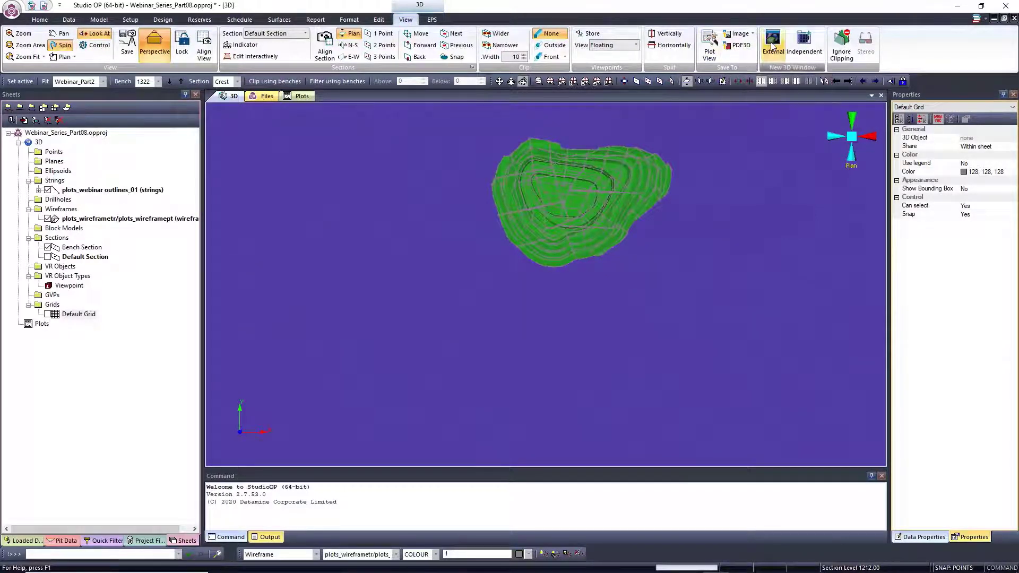
pyautogui.click(302, 96)
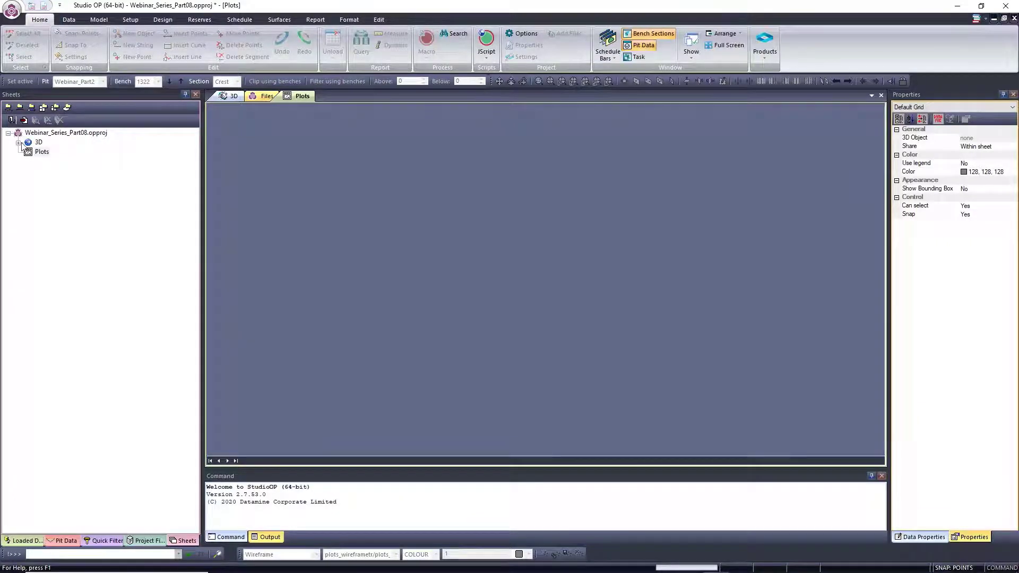
pyautogui.click(690, 54)
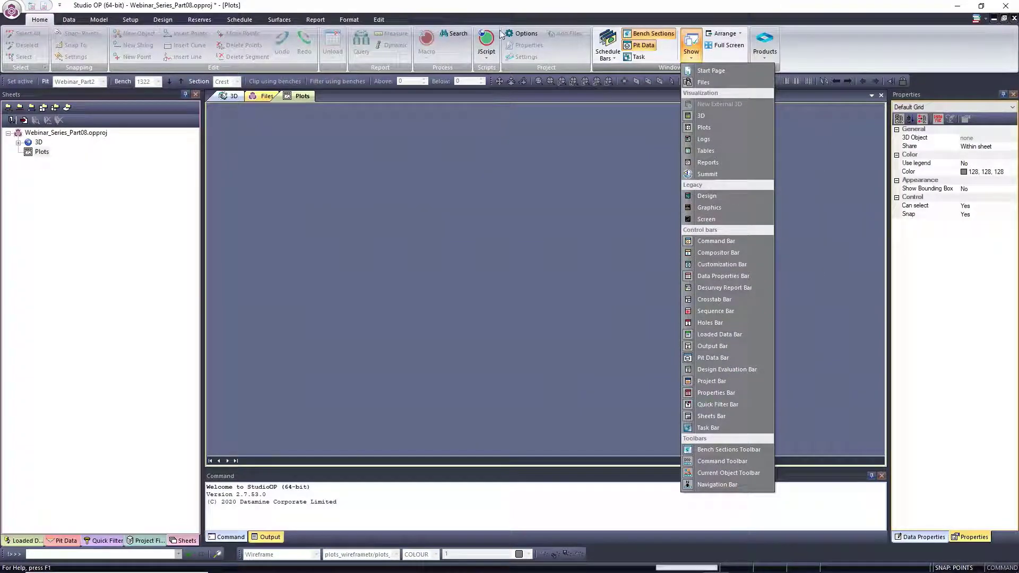
pyautogui.click(504, 11)
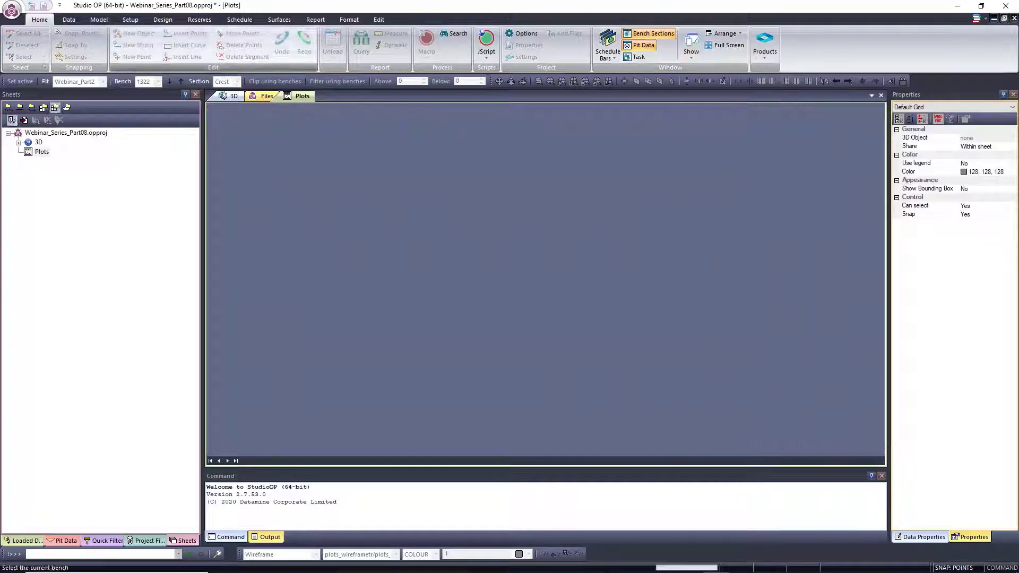
pyautogui.click(41, 152)
pyautogui.rightClick(41, 154)
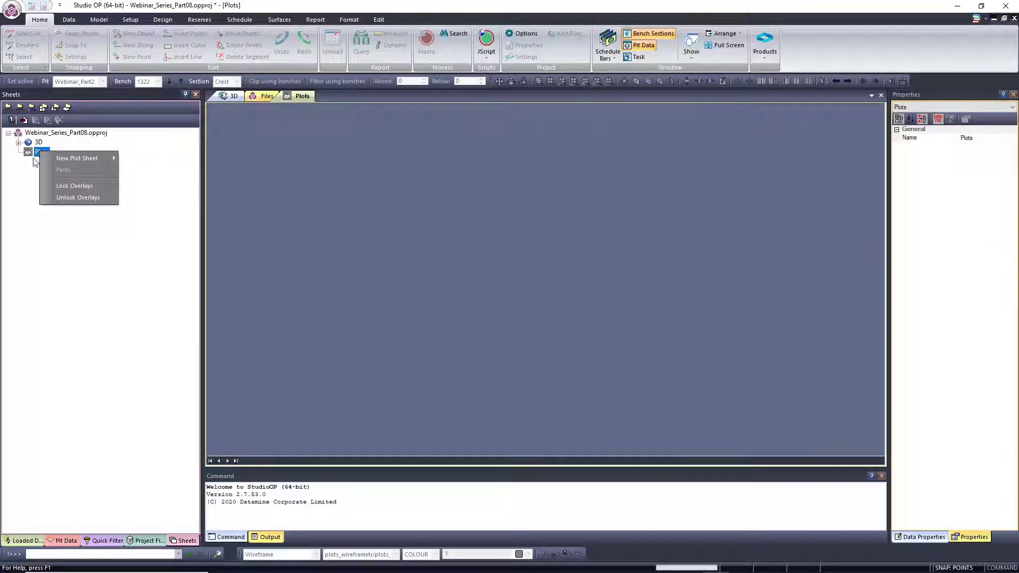
pyautogui.moveTo(112, 158)
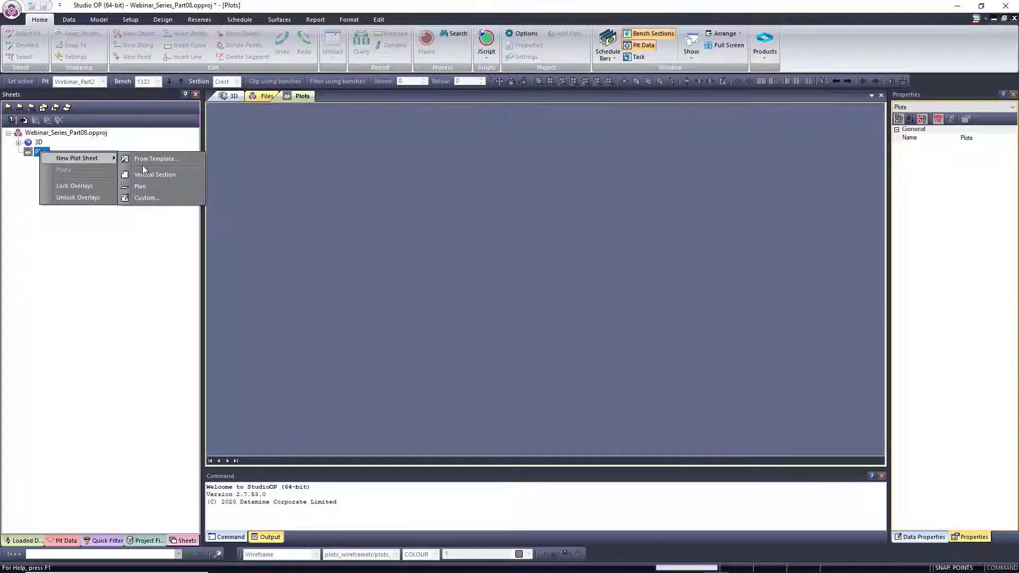
pyautogui.click(145, 186)
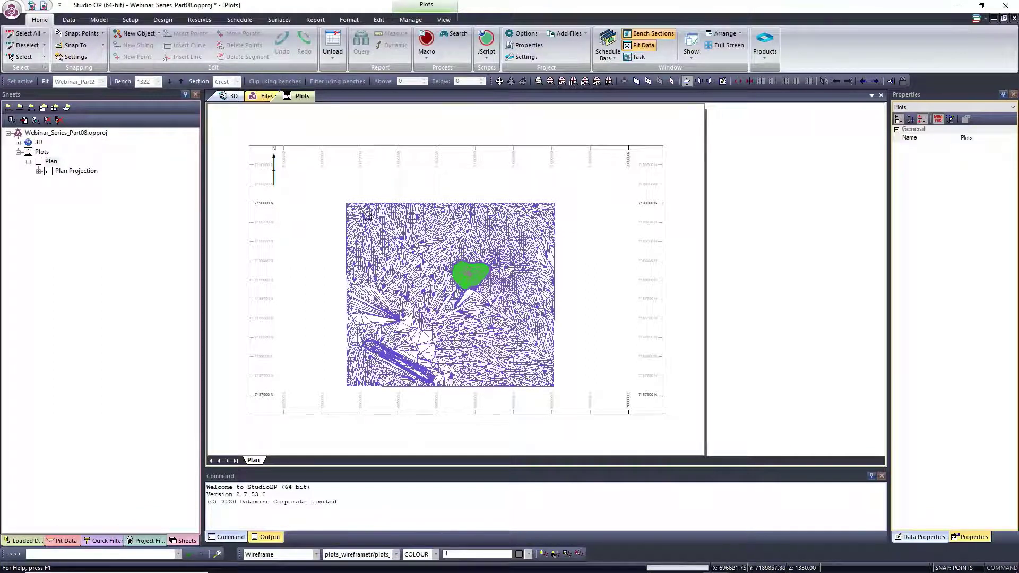
# Hide the plots_wireframetr/plots_wireframept wireframe overlay in the Plan Projection
pyautogui.click(39, 171)
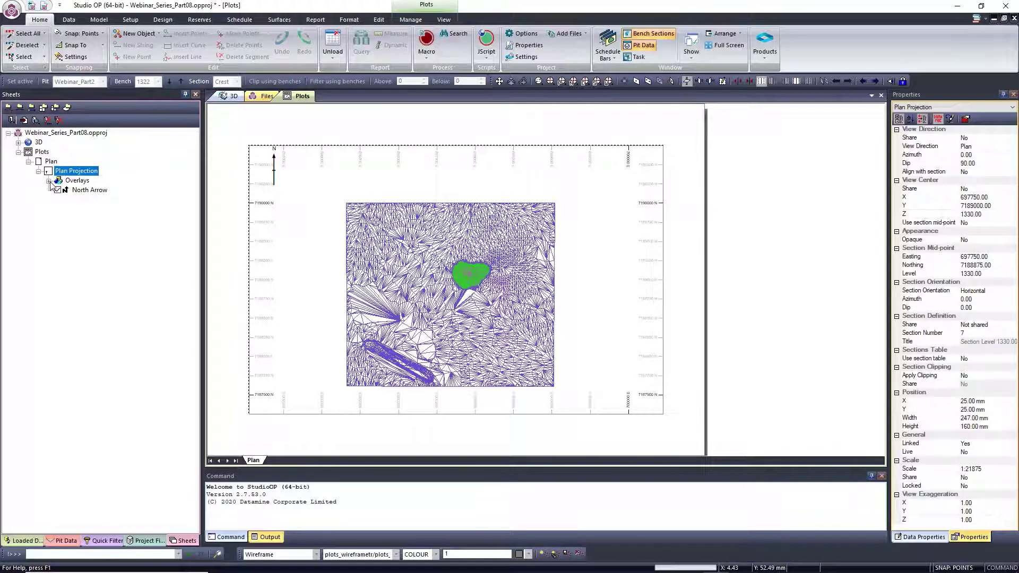
pyautogui.click(48, 181)
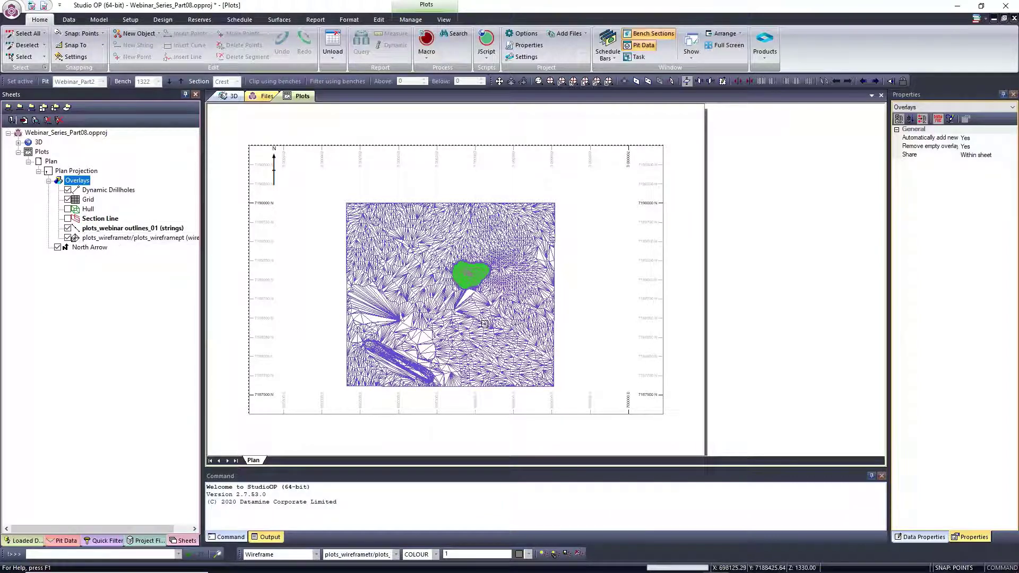
pyautogui.click(67, 238)
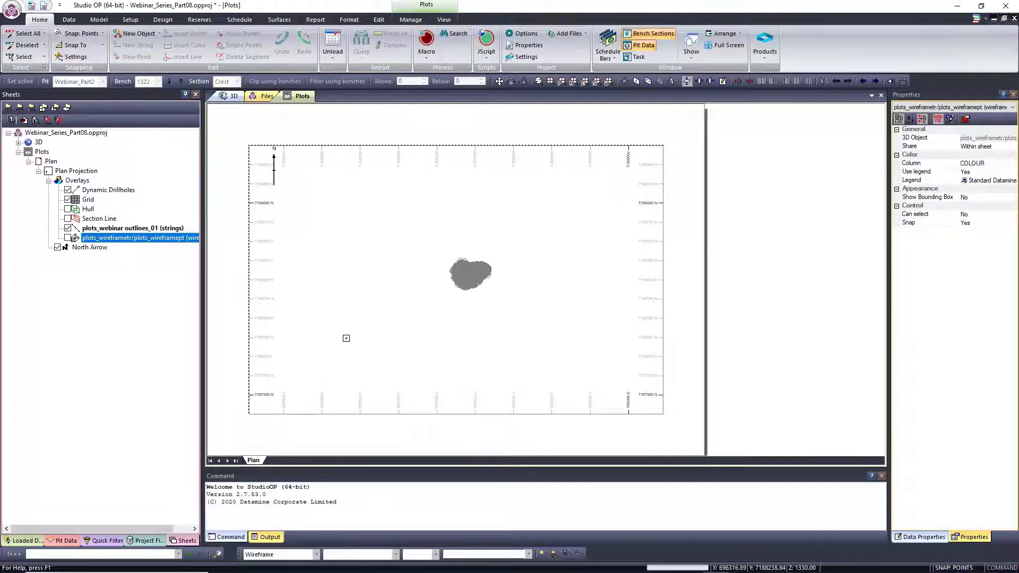
# Review the plan sheet's page setup and available paper sizes, keeping A4 210 x 297 mm landscape
pyautogui.click(414, 20)
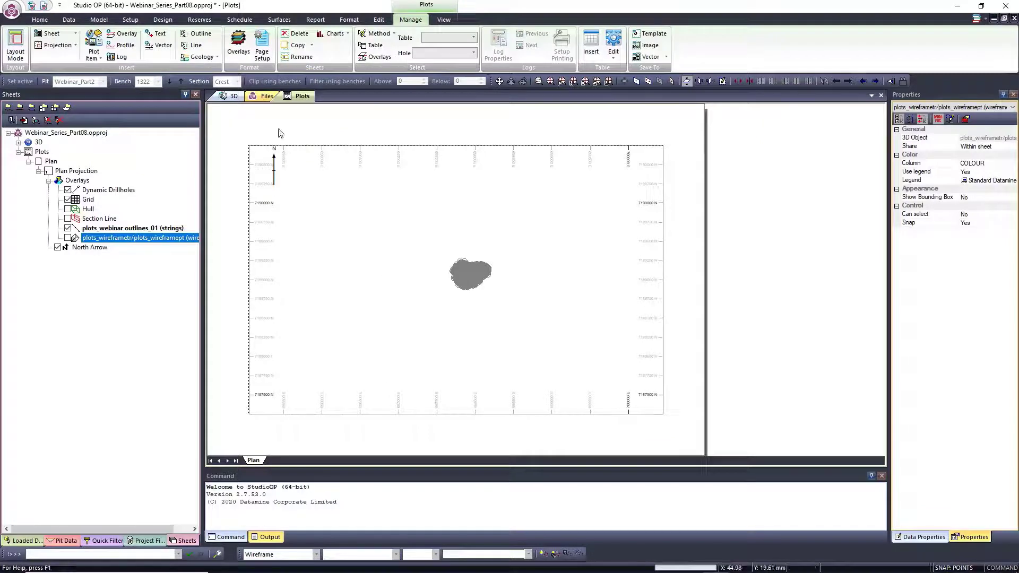
pyautogui.click(263, 51)
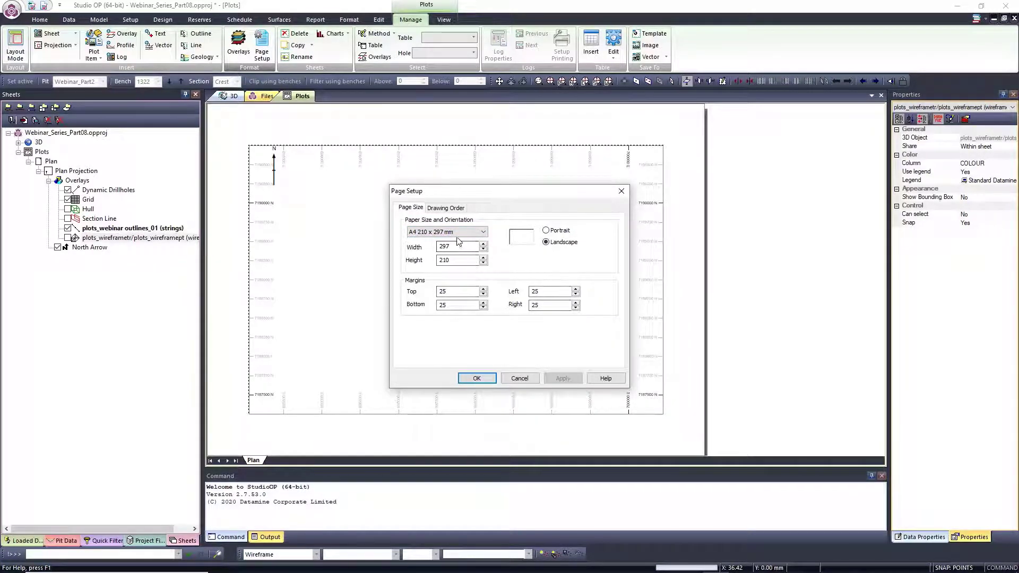
pyautogui.click(452, 234)
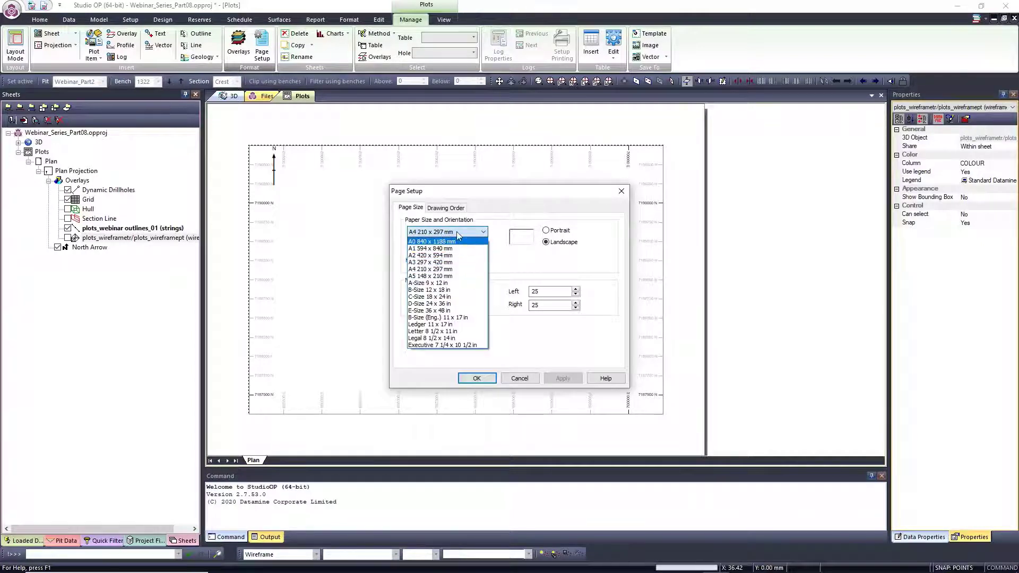
pyautogui.click(459, 234)
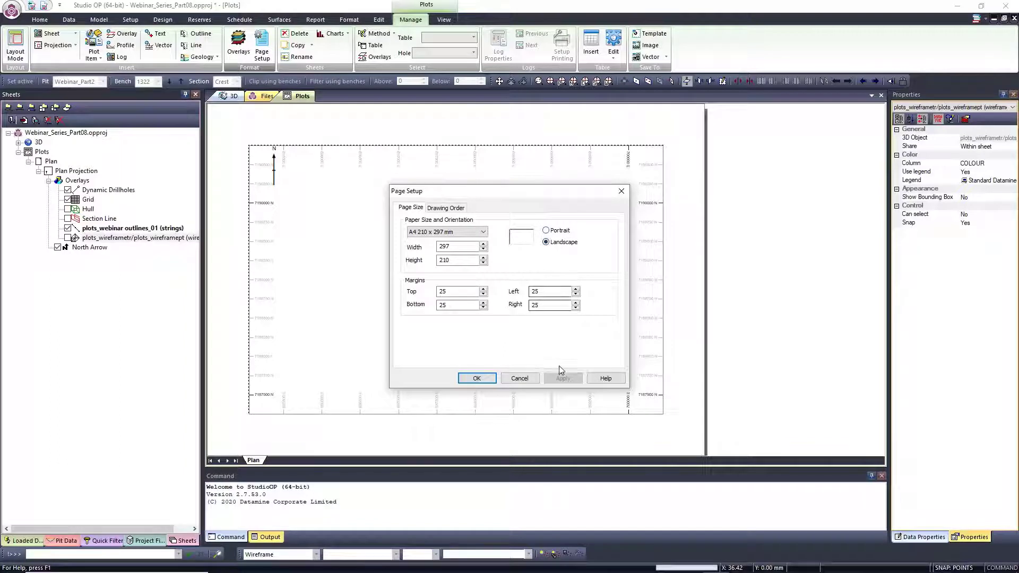
pyautogui.click(478, 379)
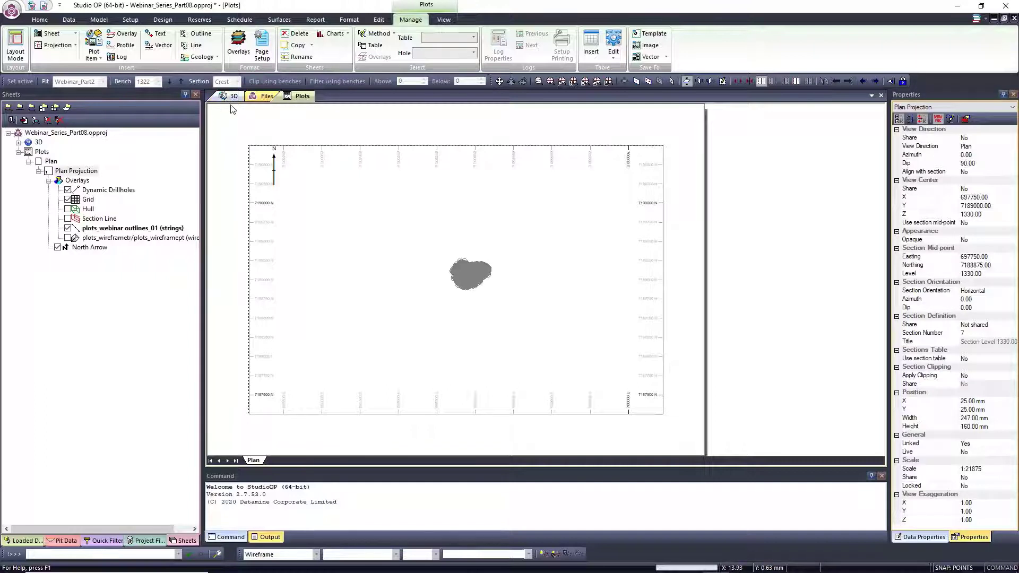
# Set the line type of the plan projection's grid overlay to Lines
pyautogui.doubleClick(86, 200)
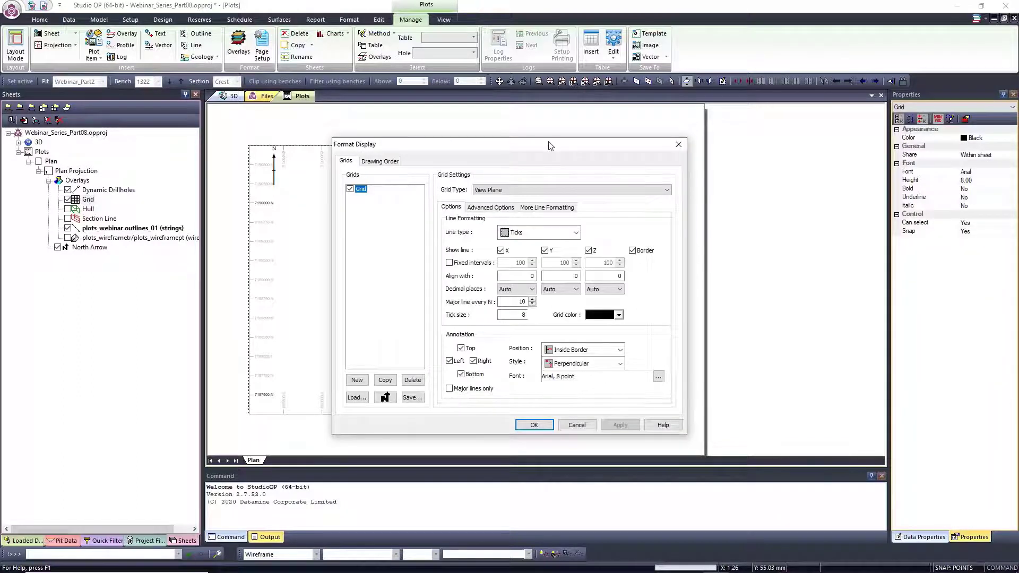
pyautogui.moveTo(551, 145); pyautogui.dragTo(479, 155)
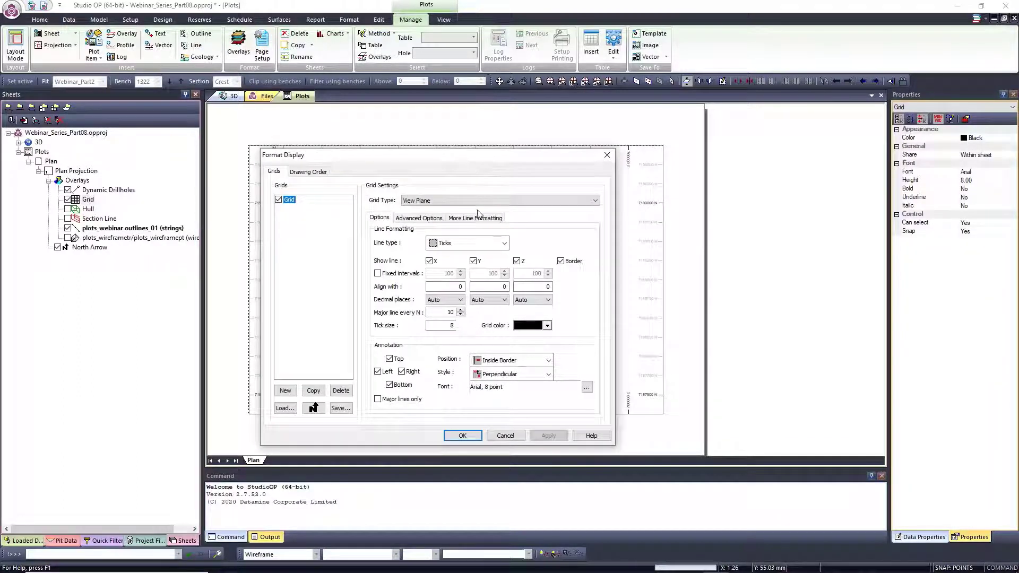
pyautogui.click(483, 245)
pyautogui.click(461, 275)
pyautogui.press('Up')
pyautogui.moveTo(407, 155); pyautogui.dragTo(623, 136)
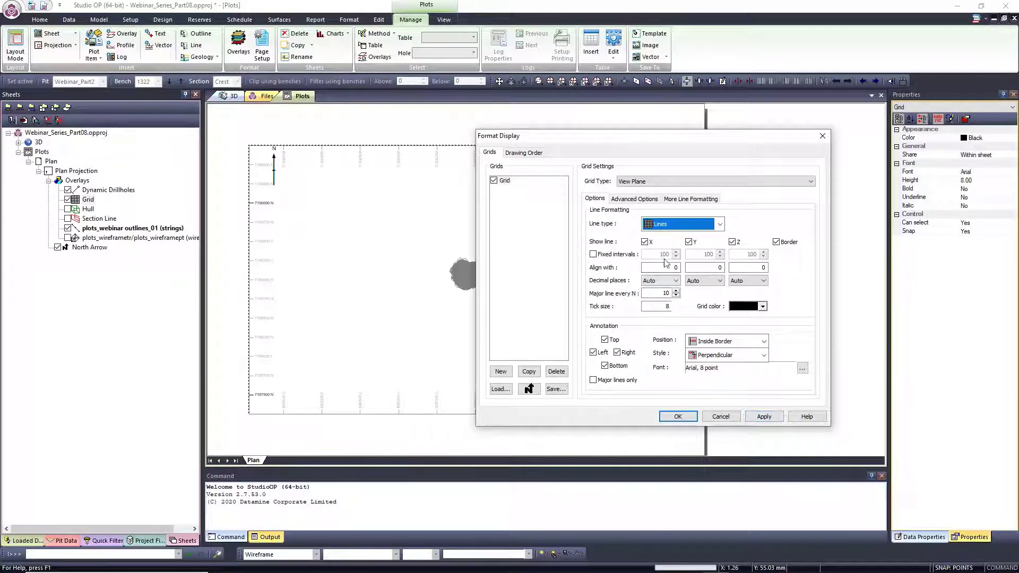
# Set the grid's X, Y and Z decimal places to 0, its major line interval to 0 and its tick size to 5
pyautogui.click(673, 281)
pyautogui.click(664, 298)
pyautogui.click(712, 281)
pyautogui.click(700, 298)
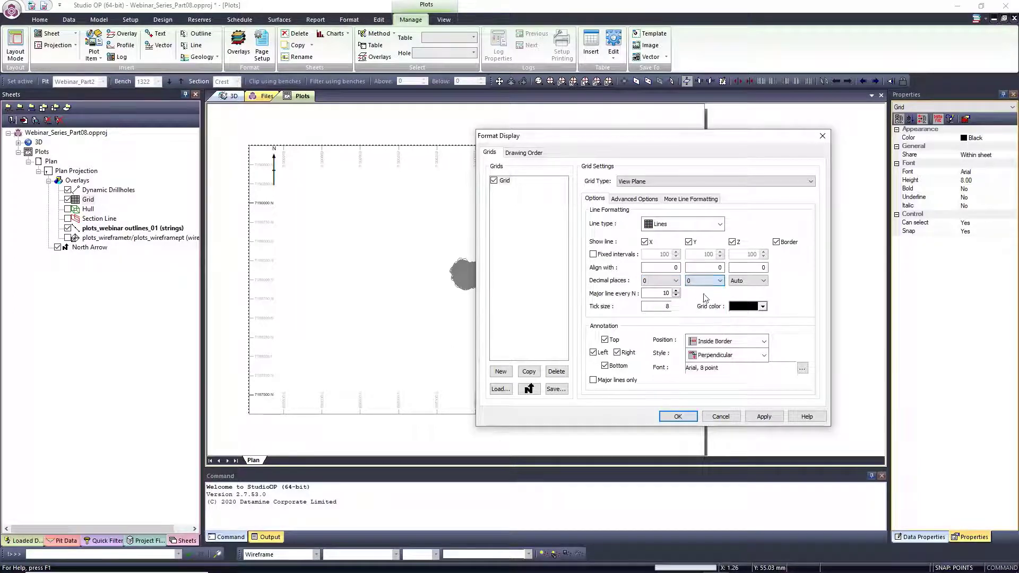
pyautogui.click(749, 281)
pyautogui.click(744, 297)
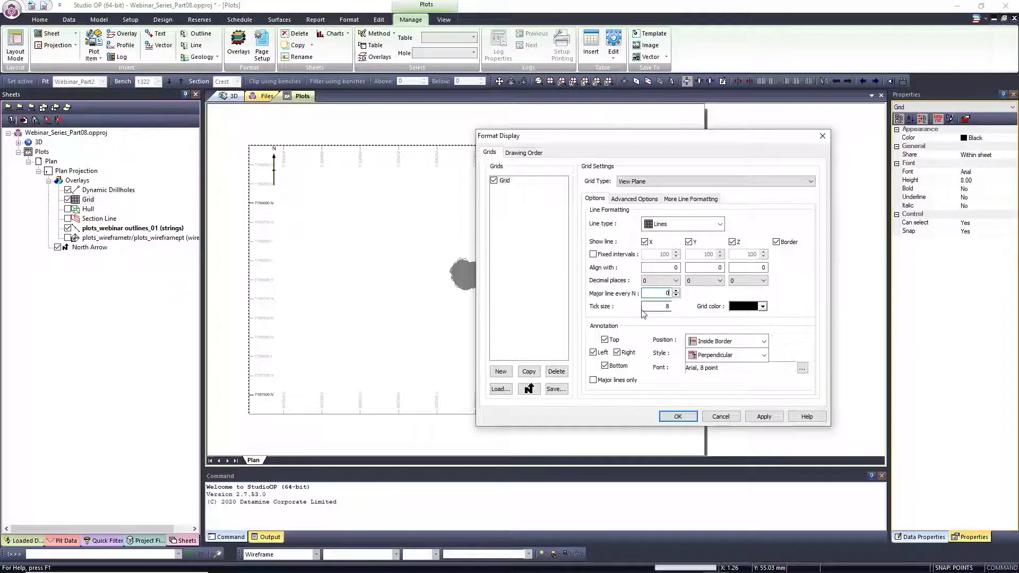
pyautogui.moveTo(663, 307); pyautogui.dragTo(673, 305)
pyautogui.write('5')
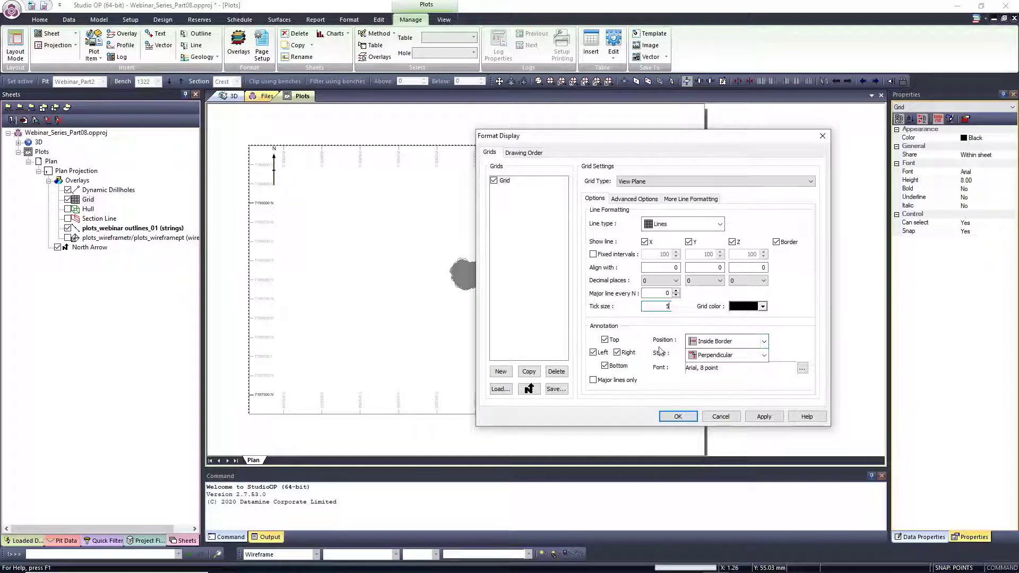
# Place the grid's annotation outside the border and set its font to Arial Bold, 12 point
pyautogui.click(763, 342)
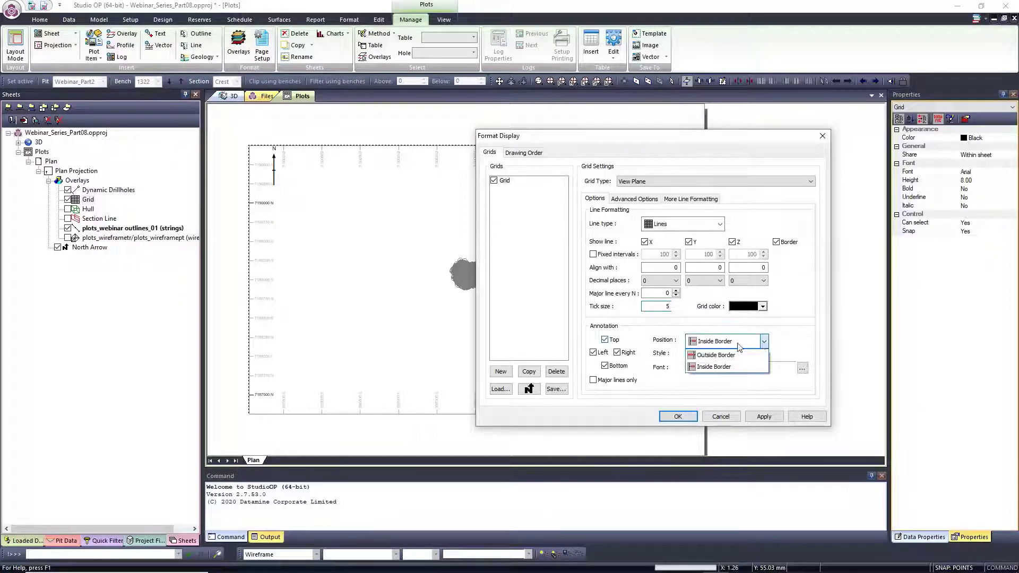
pyautogui.click(704, 357)
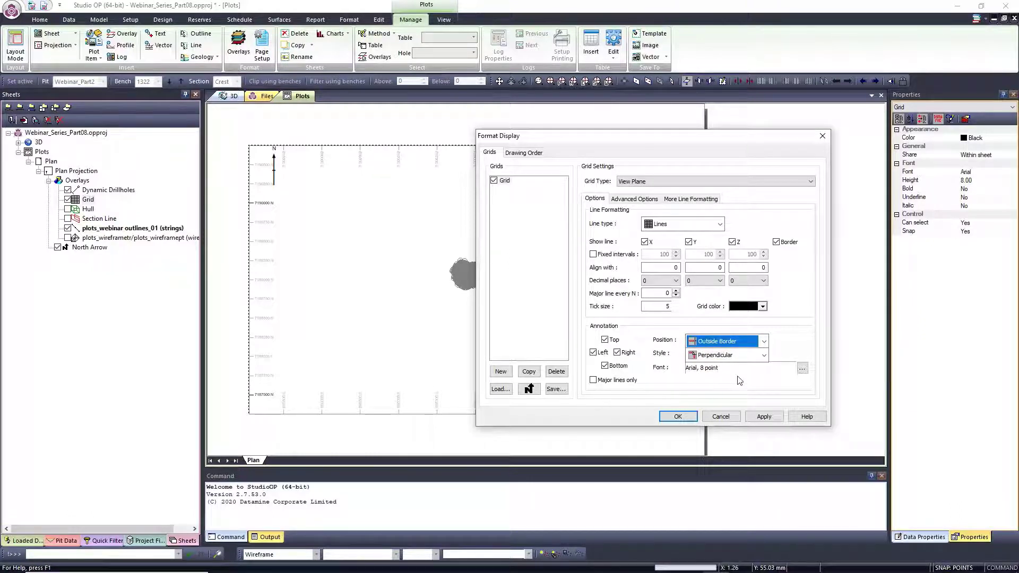
pyautogui.click(803, 369)
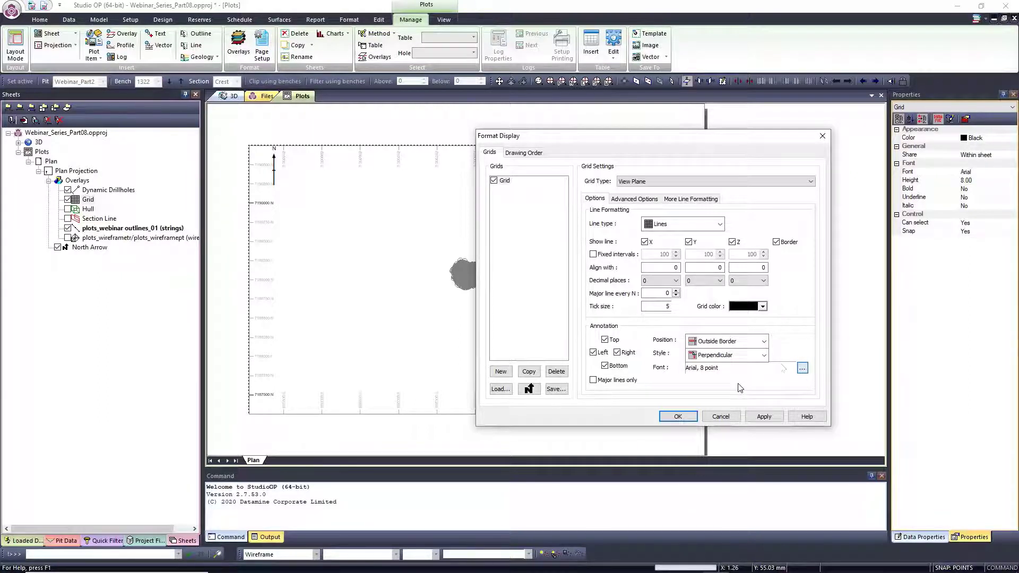
pyautogui.click(803, 367)
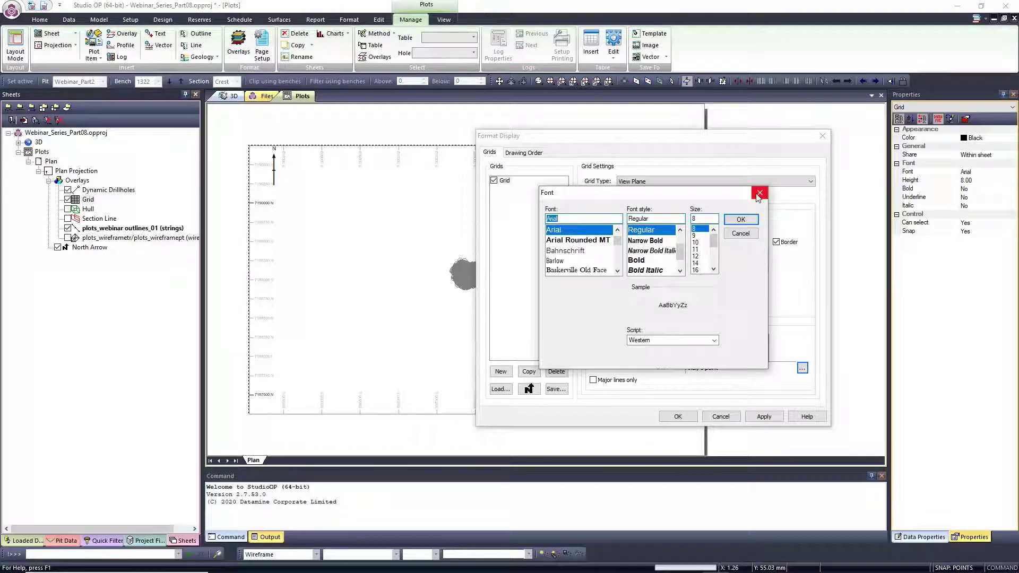
pyautogui.click(699, 256)
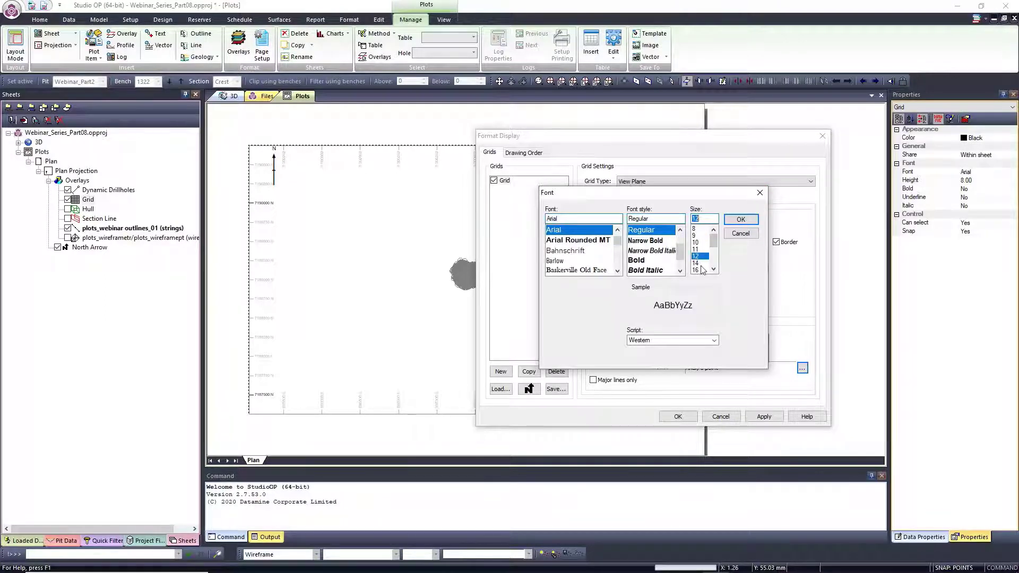
pyautogui.click(645, 260)
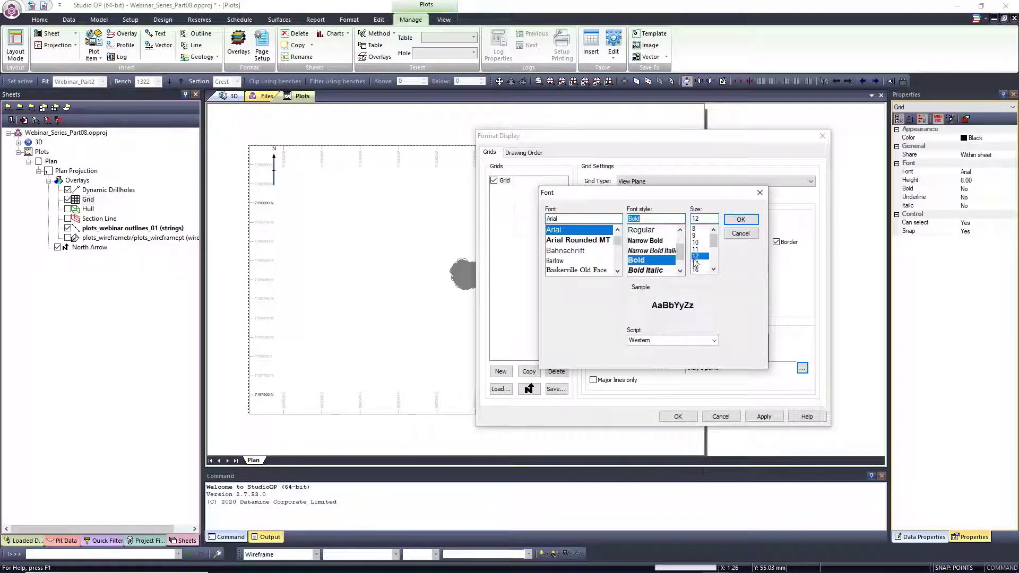
pyautogui.click(737, 222)
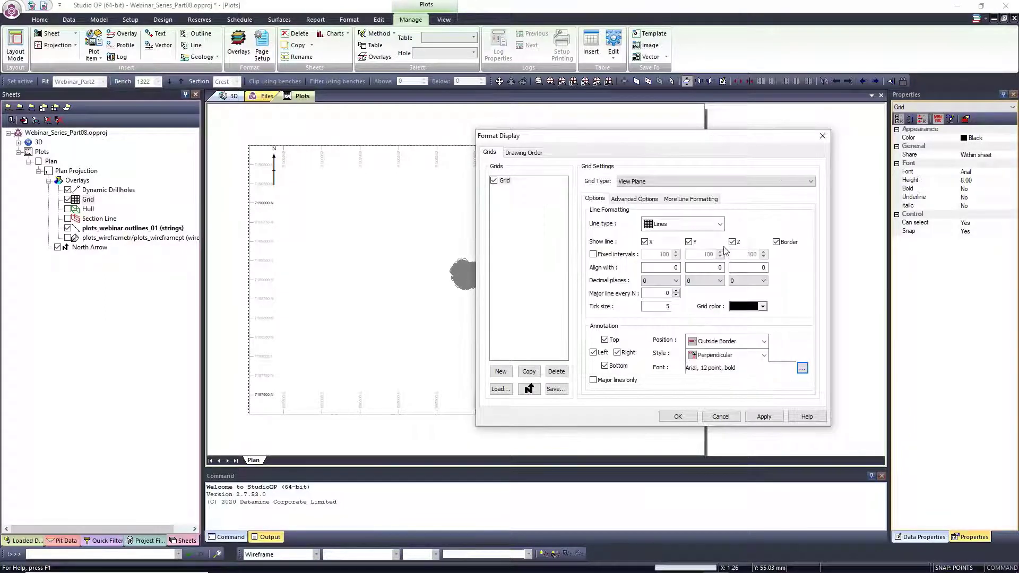
# Set the grid's label suffixes to "m E" for X, "m N" for Y and "m RL" for Z, and apply the grid formatting
pyautogui.click(634, 199)
pyautogui.click(635, 380)
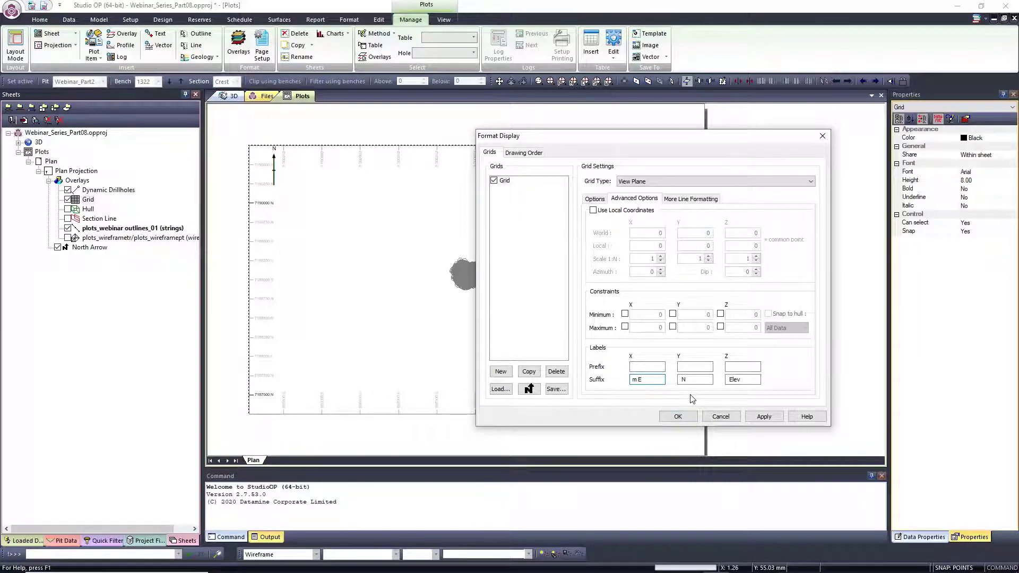
pyautogui.click(684, 380)
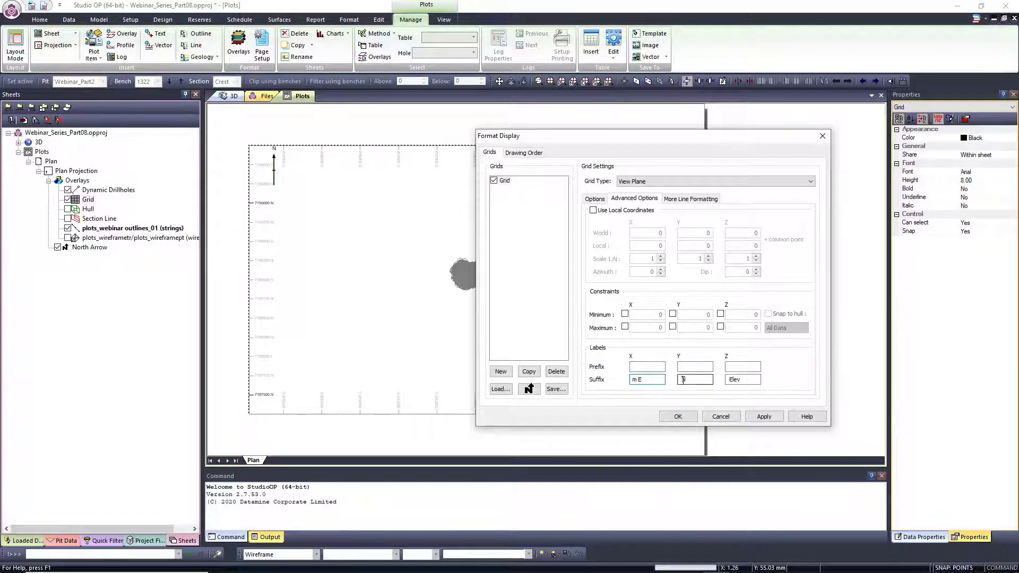
pyautogui.write('m')
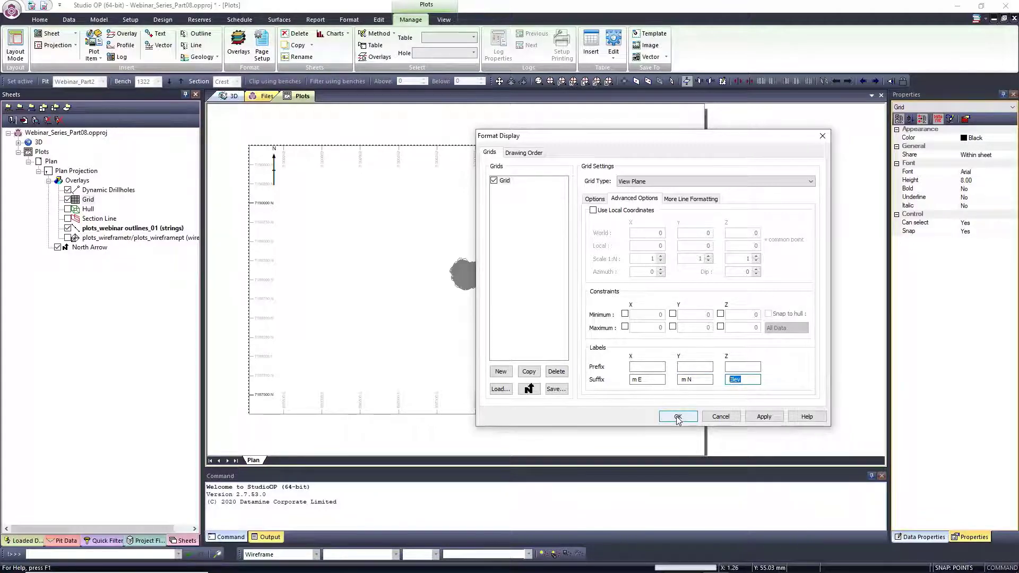
pyautogui.write('m RL')
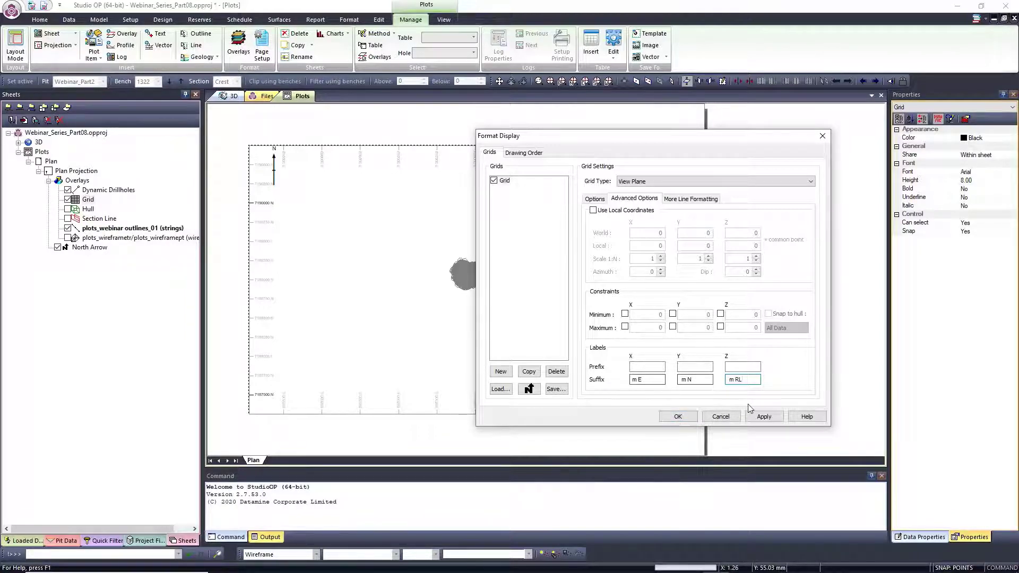
pyautogui.click(764, 416)
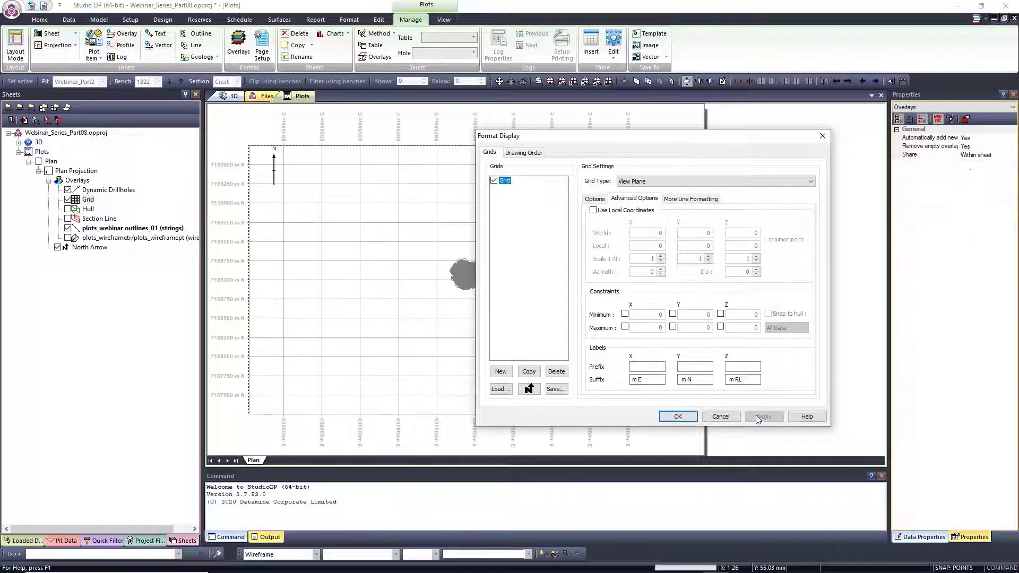
pyautogui.click(678, 418)
pyautogui.click(678, 417)
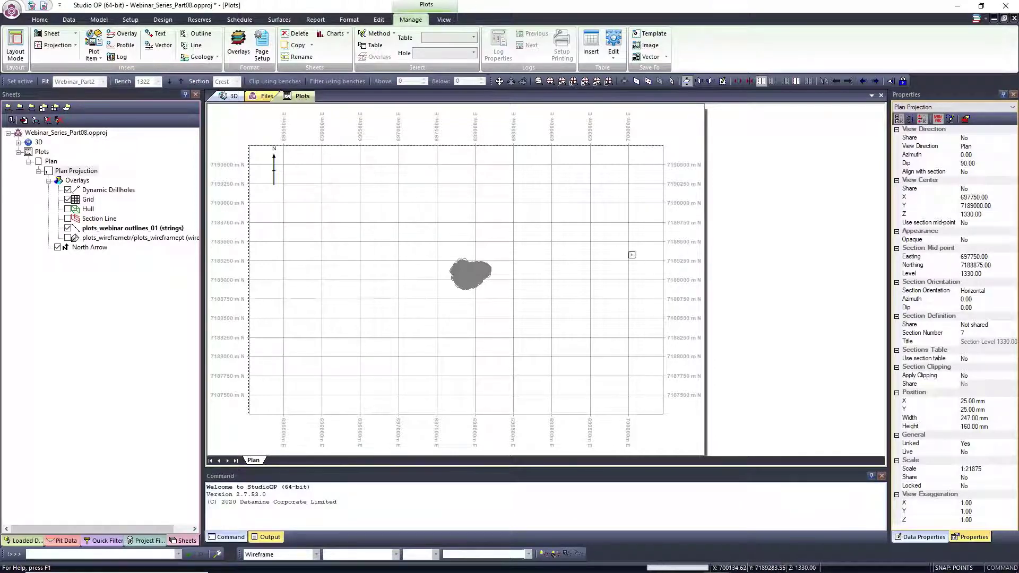
# Fit the plan projection's scale to the pit outlines
pyautogui.click(441, 20)
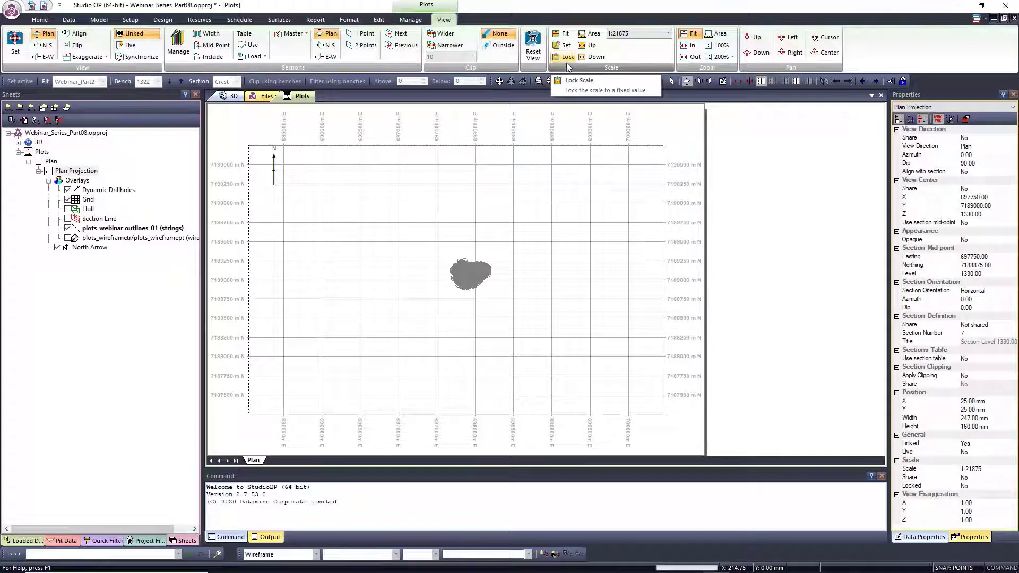
pyautogui.click(566, 36)
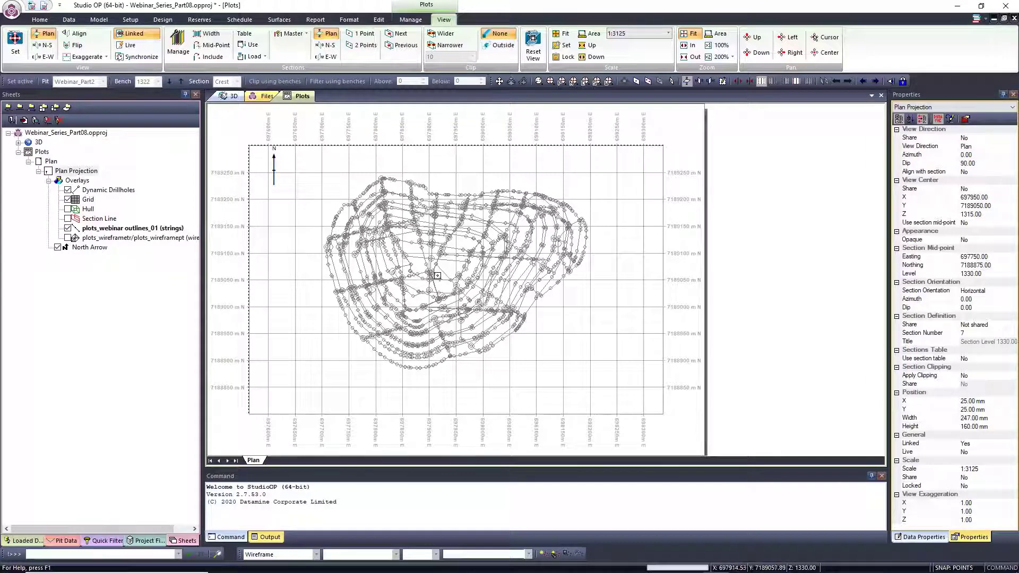
# Try panning the pit outlines within the plan projection vertically, sideways and freely with the cursor
pyautogui.click(760, 53)
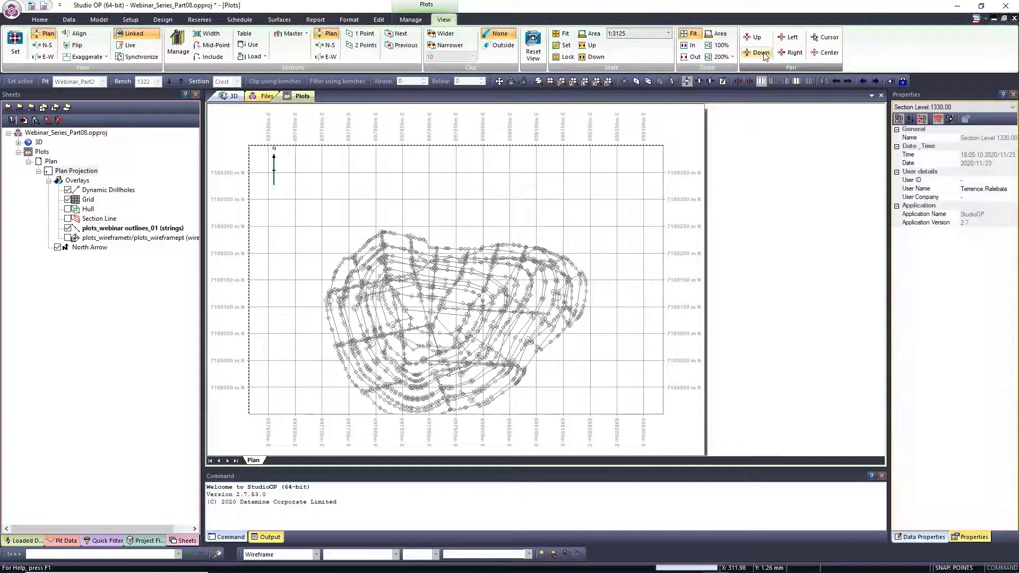
pyautogui.click(760, 38)
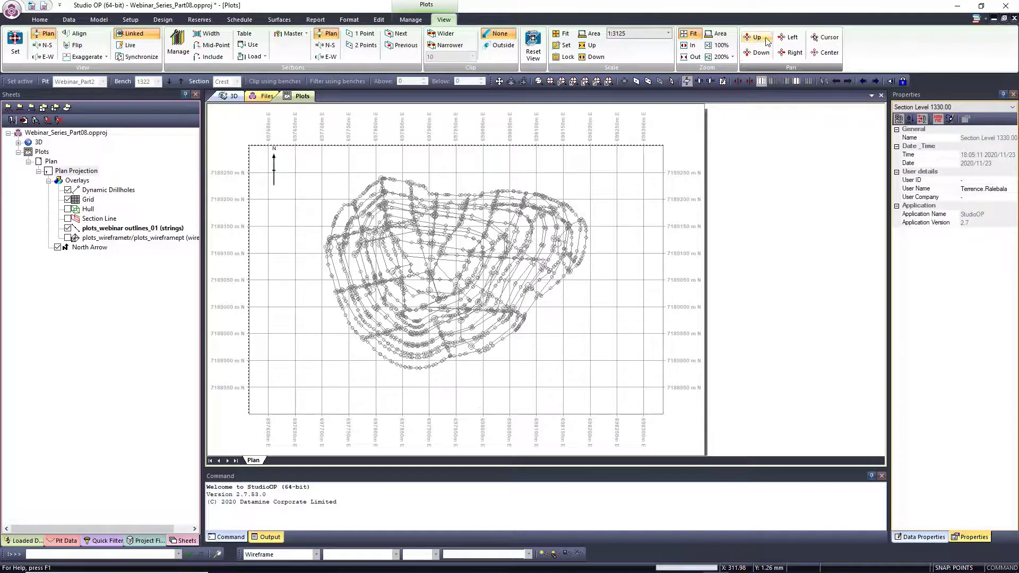
pyautogui.click(789, 51)
pyautogui.click(790, 52)
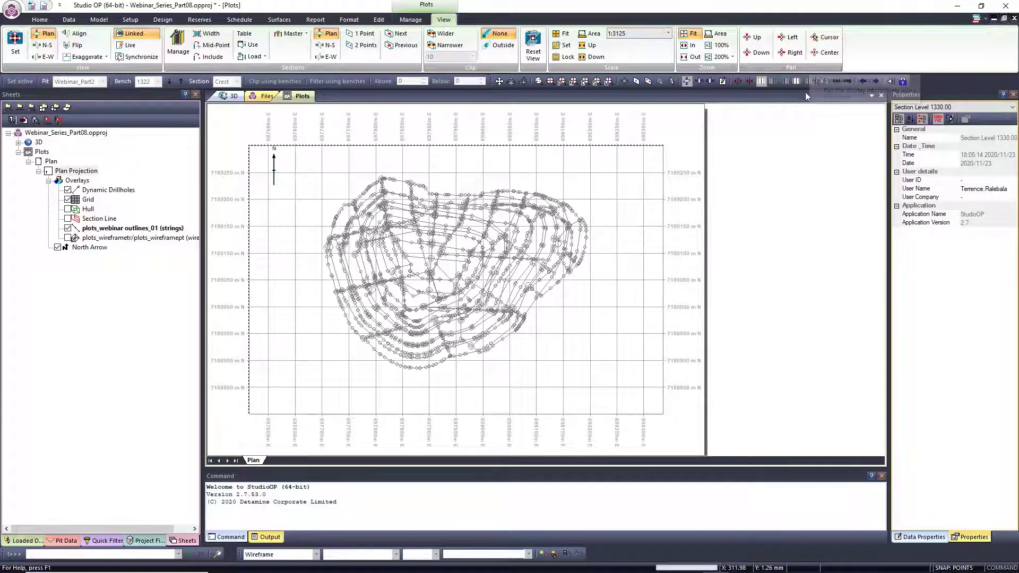
pyautogui.click(830, 39)
pyautogui.moveTo(459, 254)
pyautogui.mouseDown()
pyautogui.moveTo(510, 246)
pyautogui.moveTo(568, 255)
pyautogui.moveTo(547, 260)
pyautogui.mouseUp()
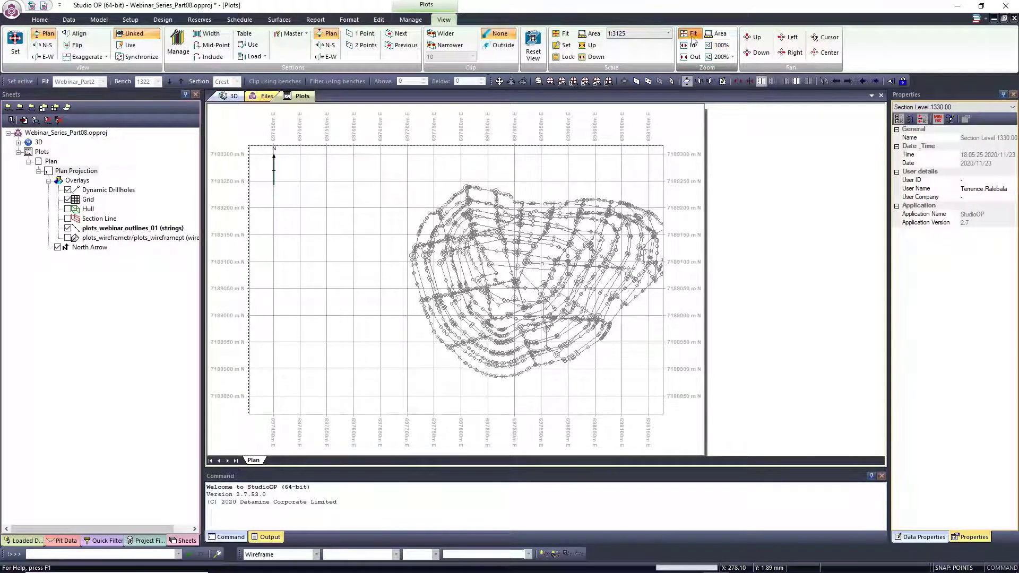
# Refit the plan projection to the pit outlines and lock its scale
pyautogui.click(555, 45)
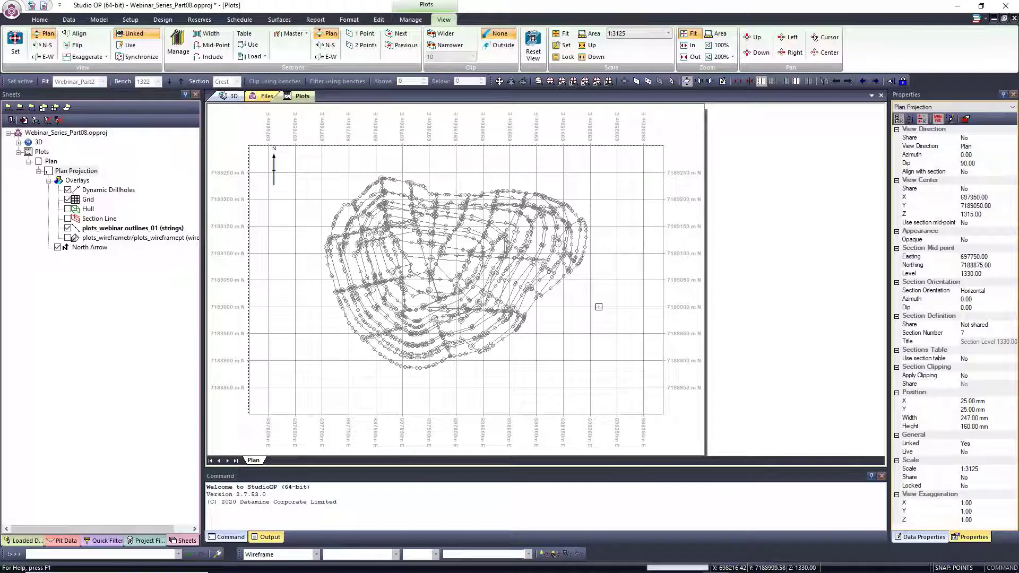
pyautogui.click(566, 58)
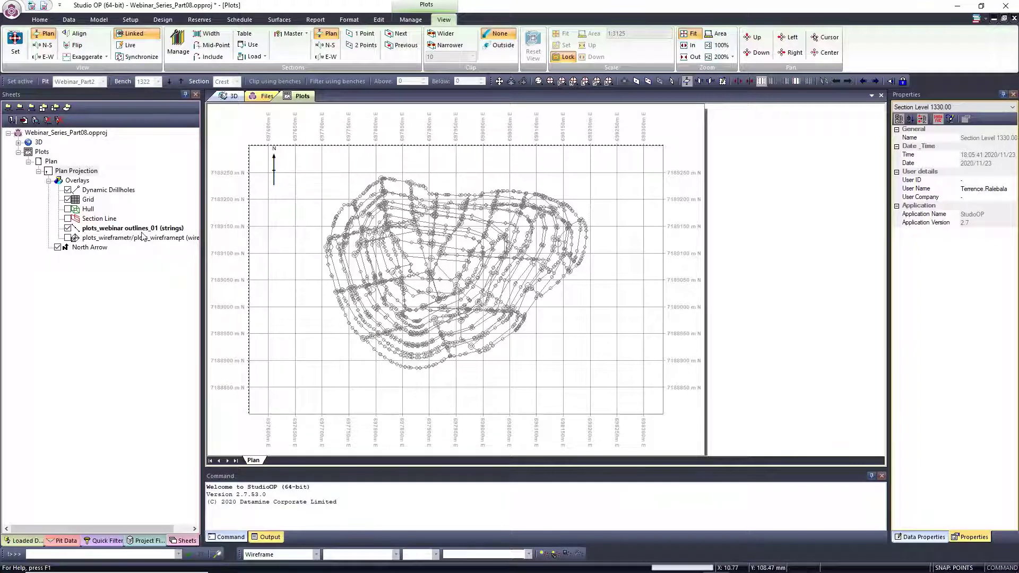
# Assign the Mined_Blocks legend to the color of the plots_webinar outlines_01 strings overlay
pyautogui.doubleClick(95, 229)
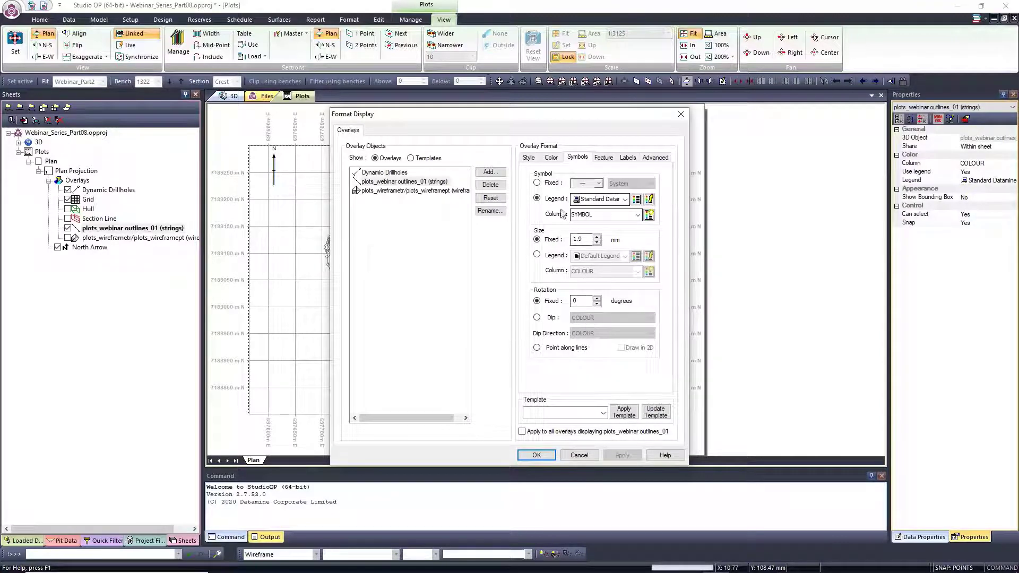
pyautogui.click(681, 114)
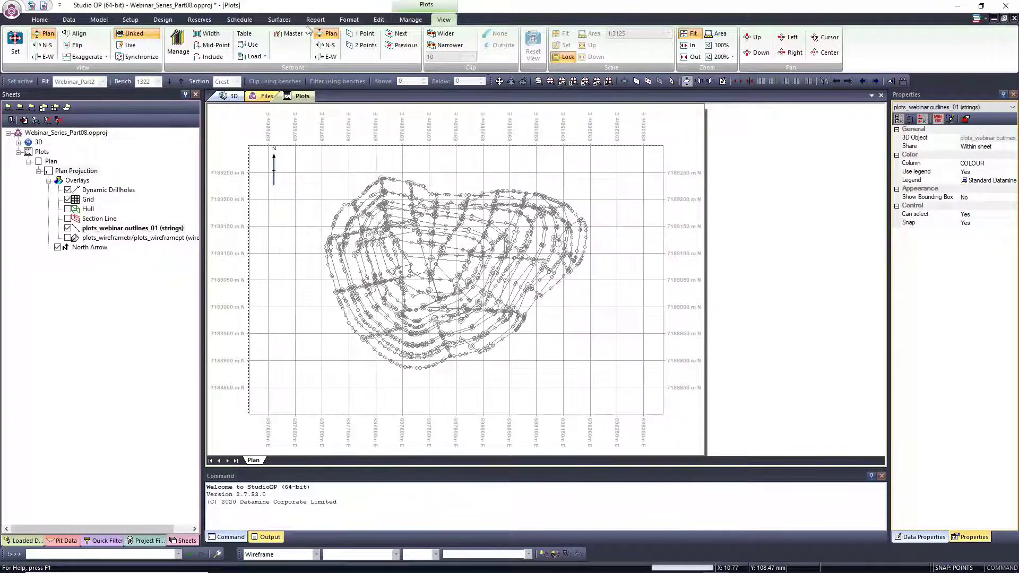
pyautogui.click(412, 22)
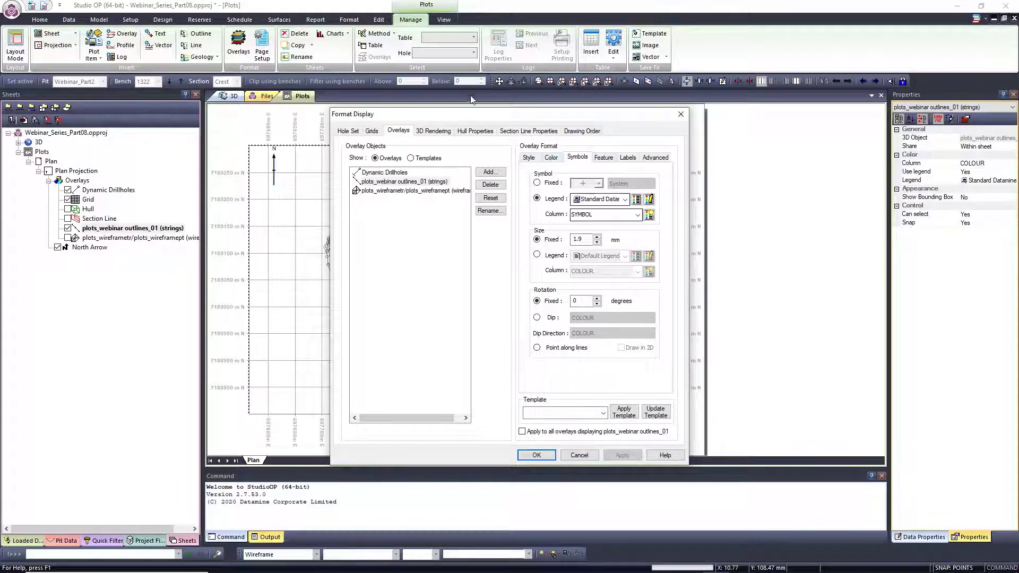
pyautogui.moveTo(465, 114); pyautogui.dragTo(629, 111)
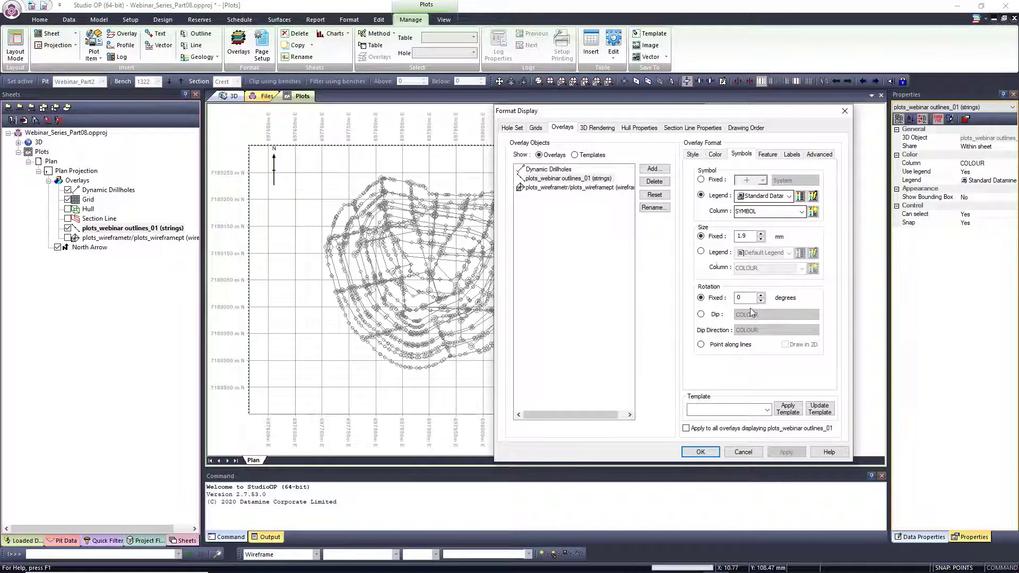
pyautogui.doubleClick(743, 236)
pyautogui.click(716, 155)
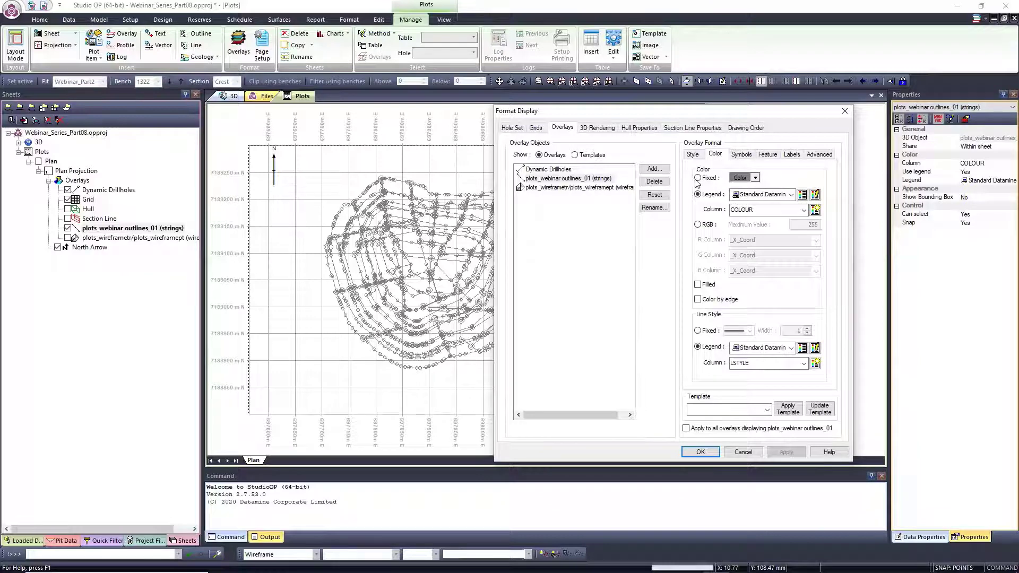
pyautogui.click(698, 179)
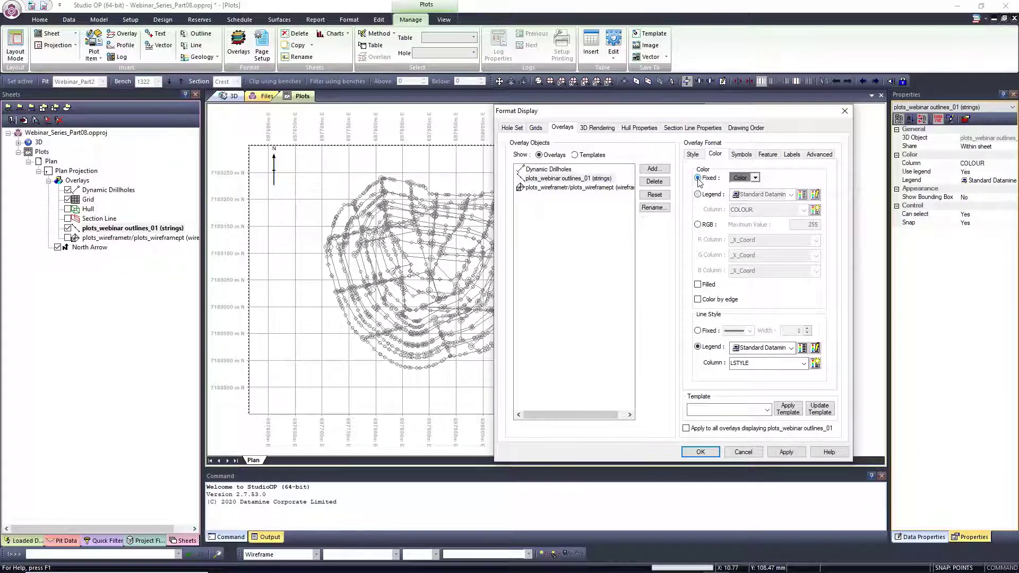
pyautogui.click(699, 194)
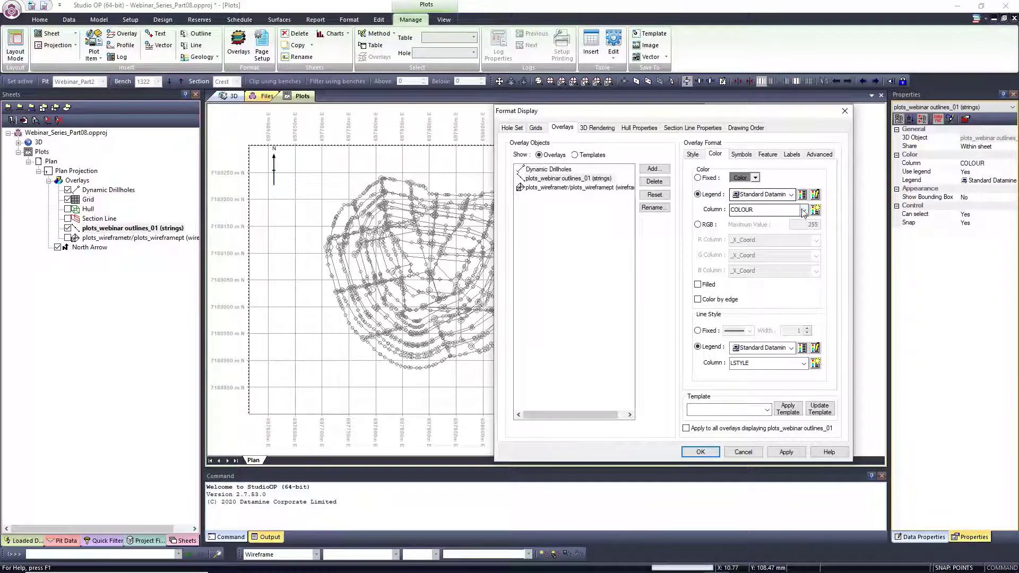
pyautogui.click(792, 195)
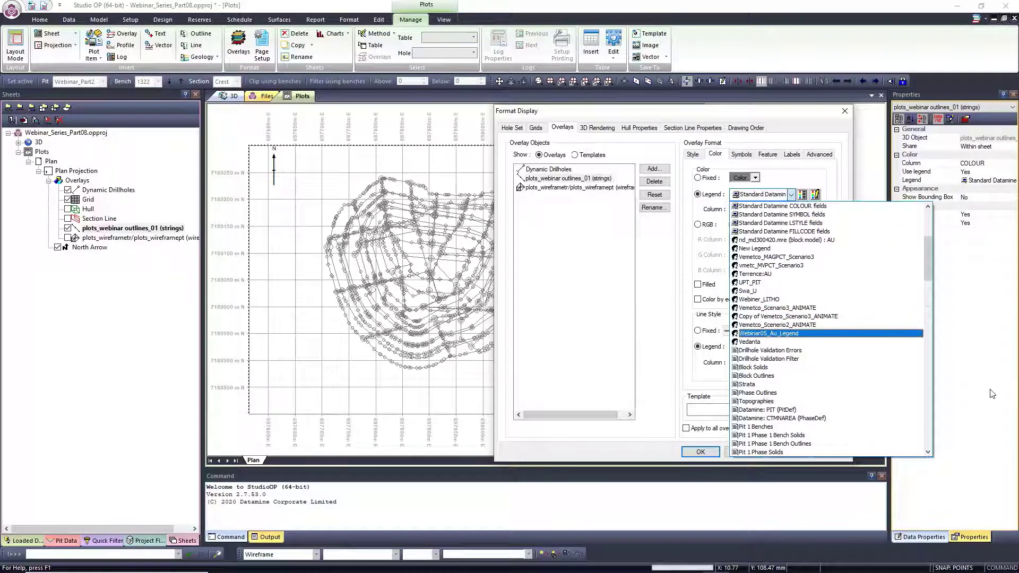
pyautogui.press('End')
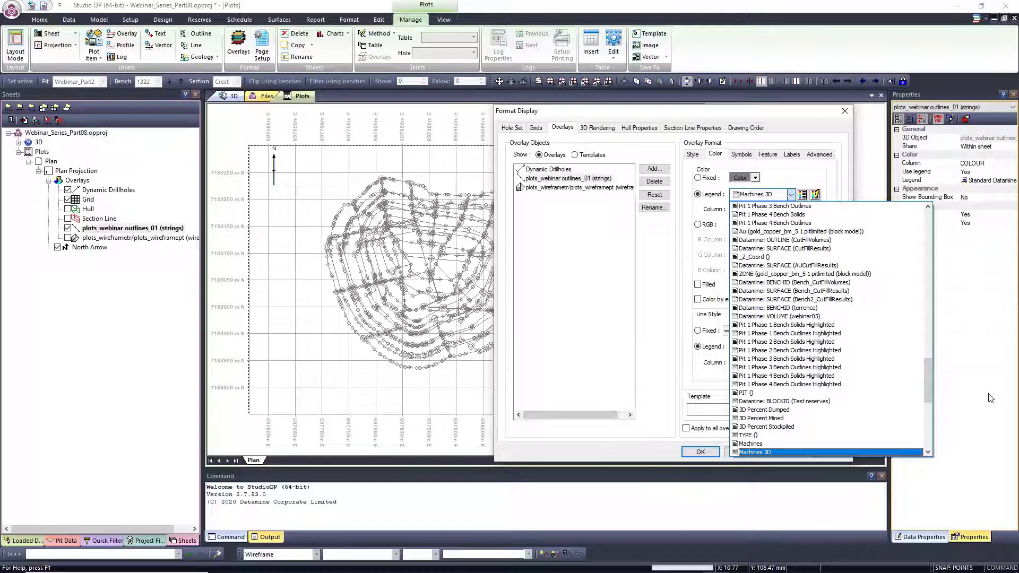
pyautogui.press('End')
pyautogui.click(794, 453)
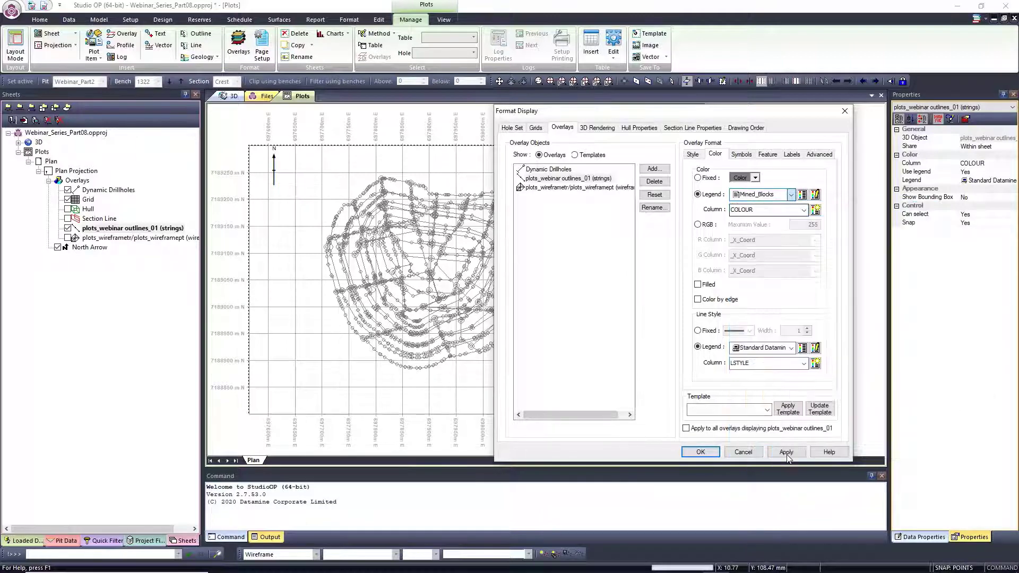
# Base the strings overlay's color legend on the ANIMATE column and apply the change
pyautogui.click(804, 211)
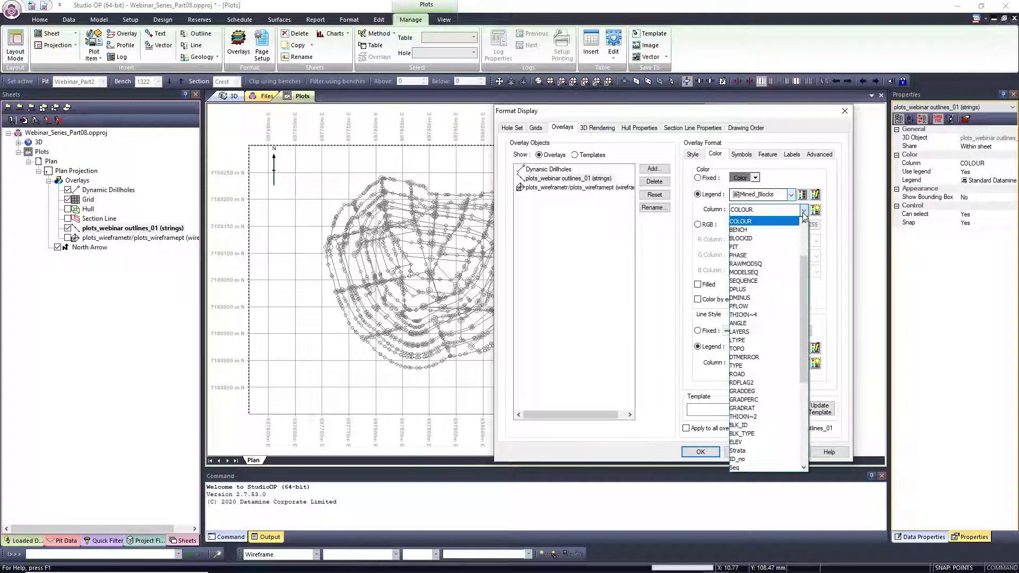
pyautogui.scroll(-5, 801, 403)
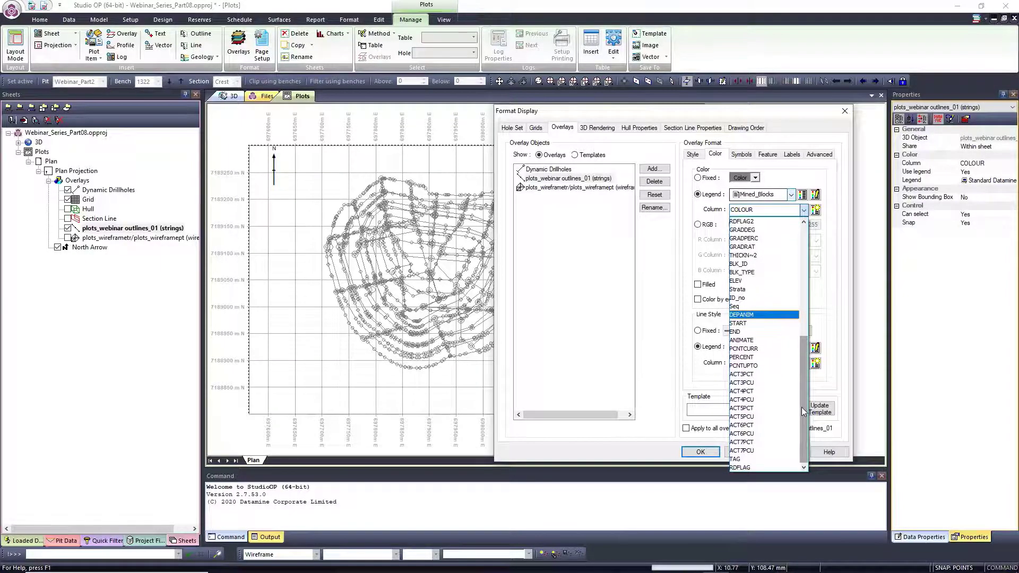
pyautogui.click(742, 346)
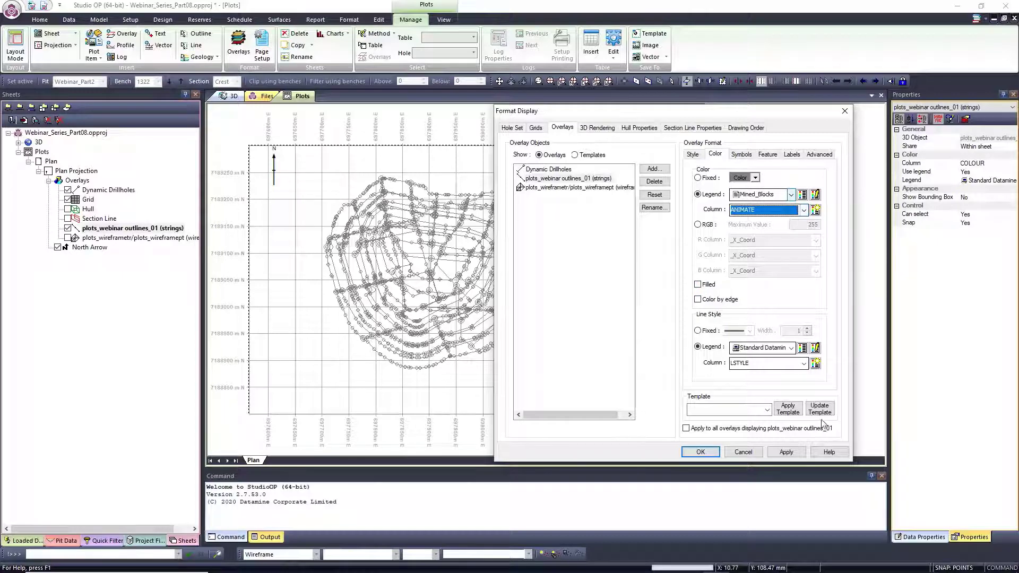
pyautogui.click(788, 452)
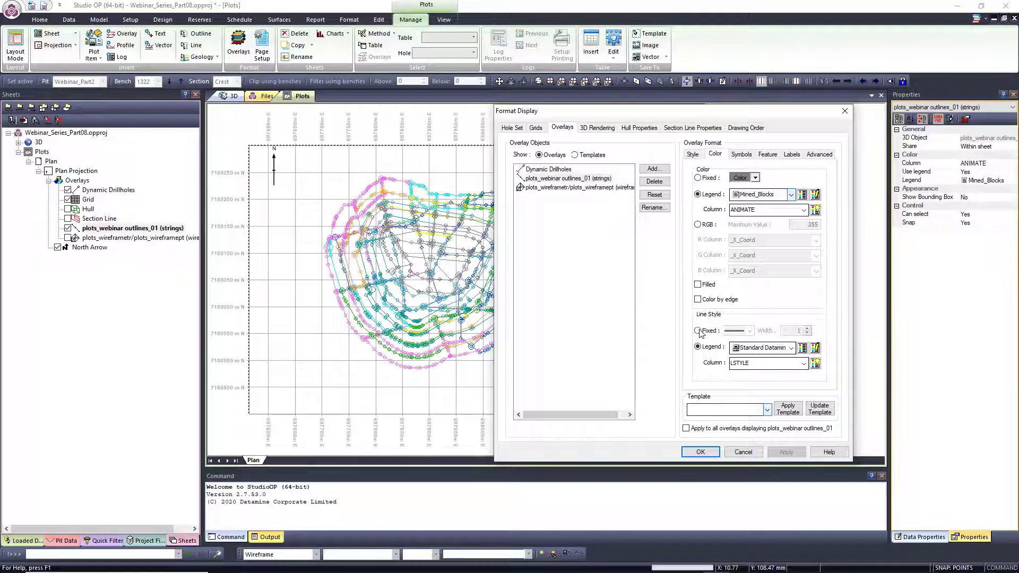
# Turn on filled display for the plots_webinar outlines_01 strings overlay and set its fixed symbol size to 0 mm
pyautogui.click(698, 285)
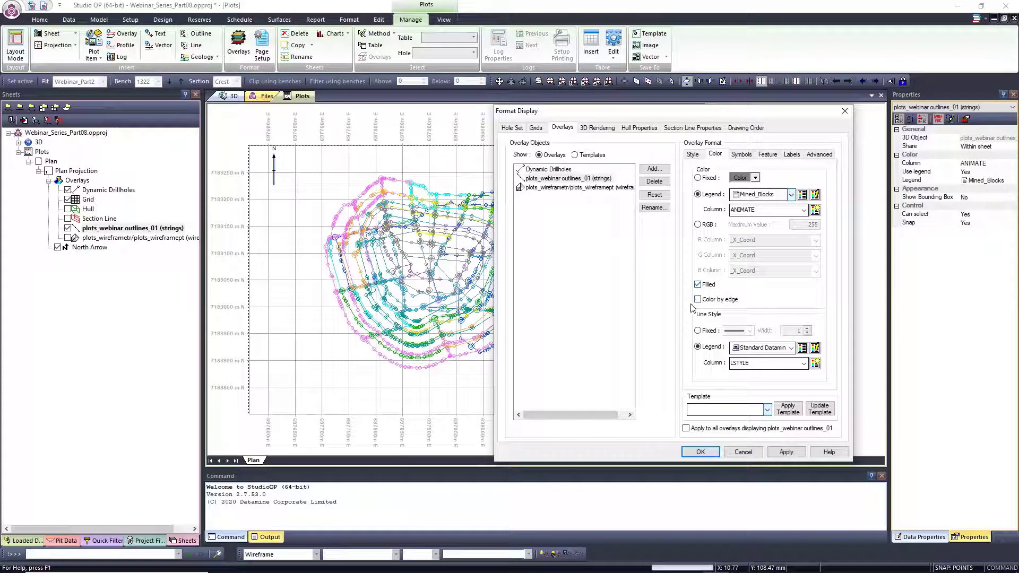
pyautogui.click(785, 453)
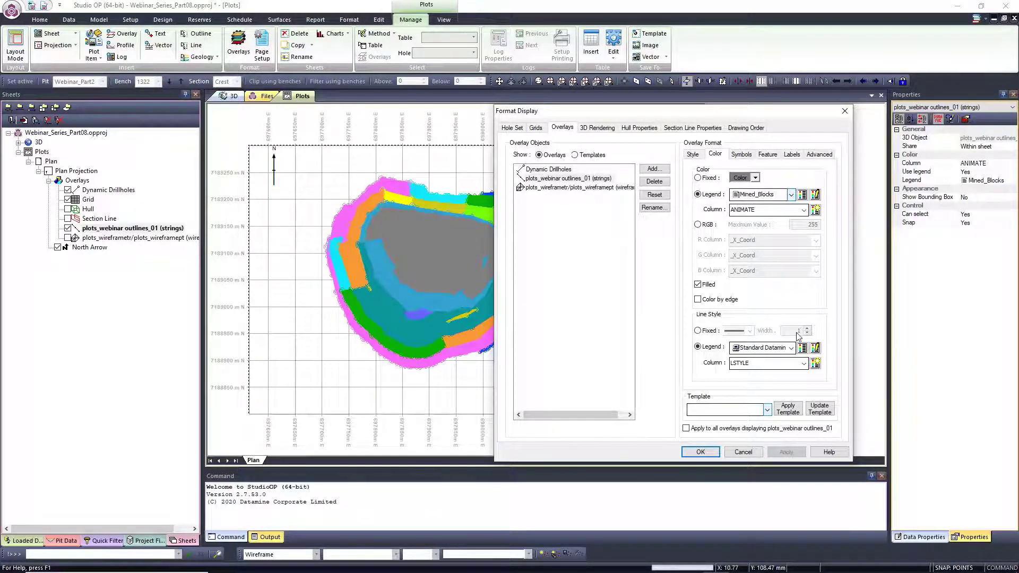
pyautogui.click(742, 155)
pyautogui.doubleClick(750, 237)
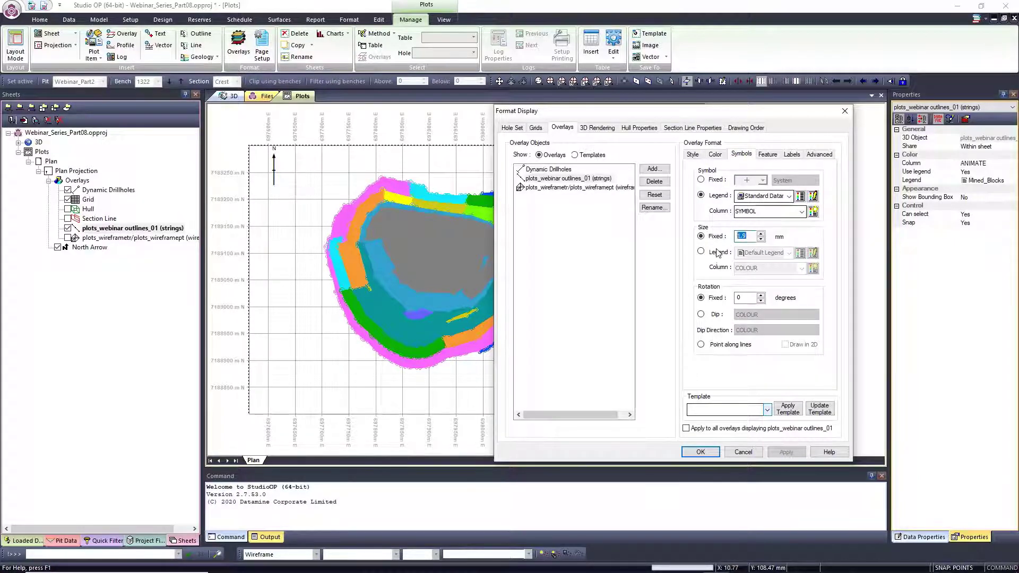
pyautogui.write('0')
pyautogui.click(786, 452)
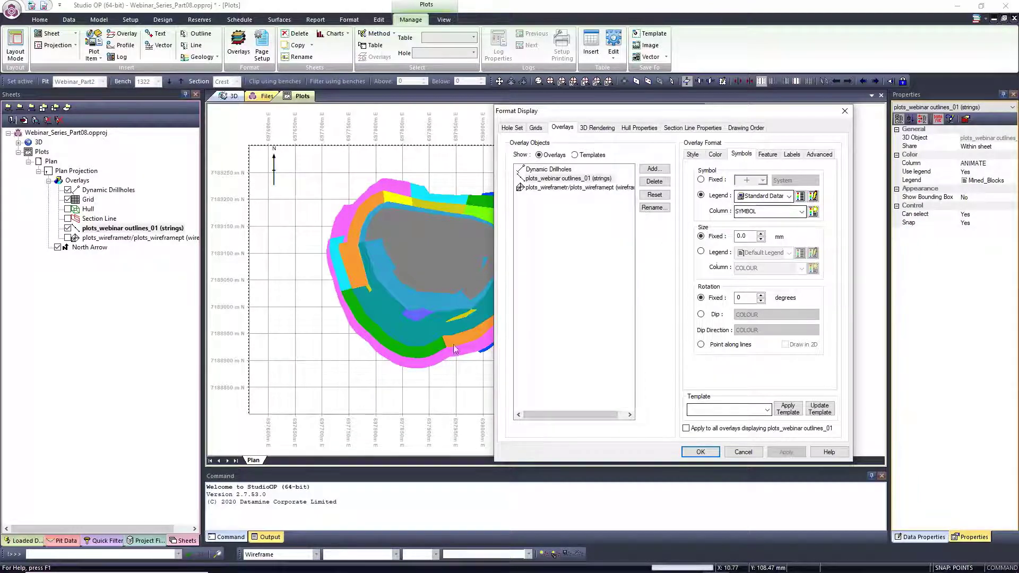
pyautogui.click(705, 454)
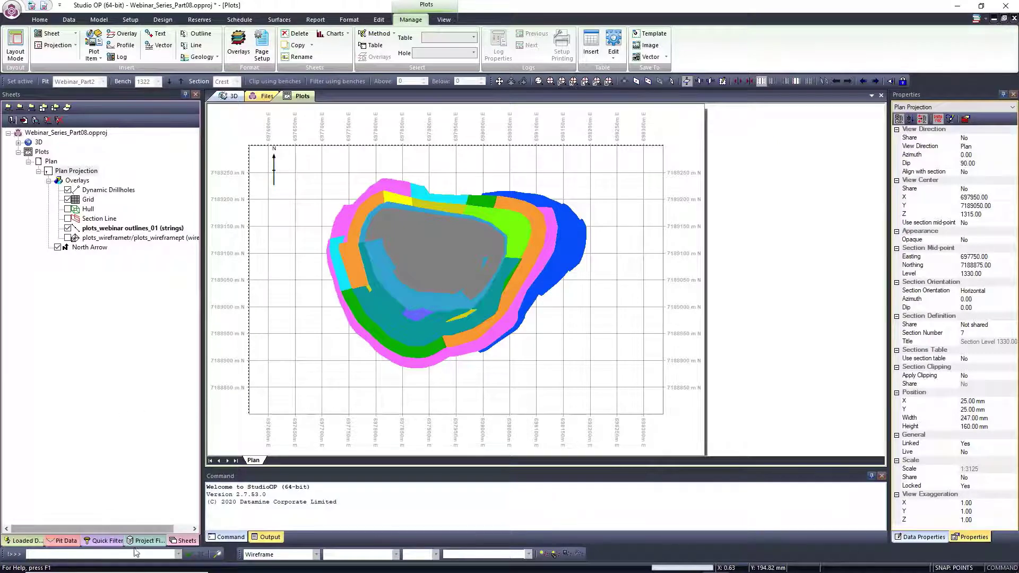
# Load the Plots_webinar outlines_02 strings file from the project database
pyautogui.click(20, 109)
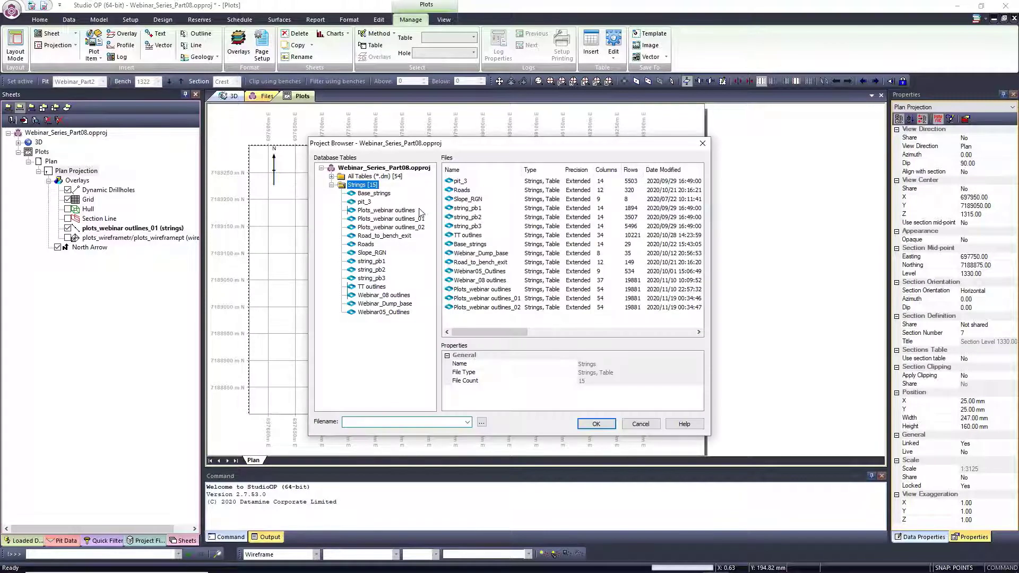
pyautogui.click(403, 228)
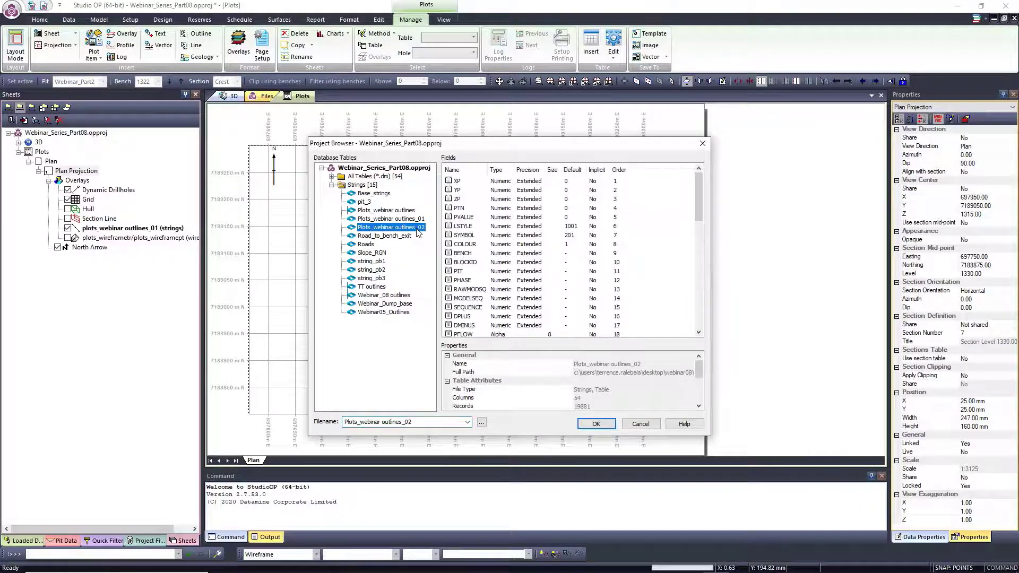
pyautogui.click(596, 425)
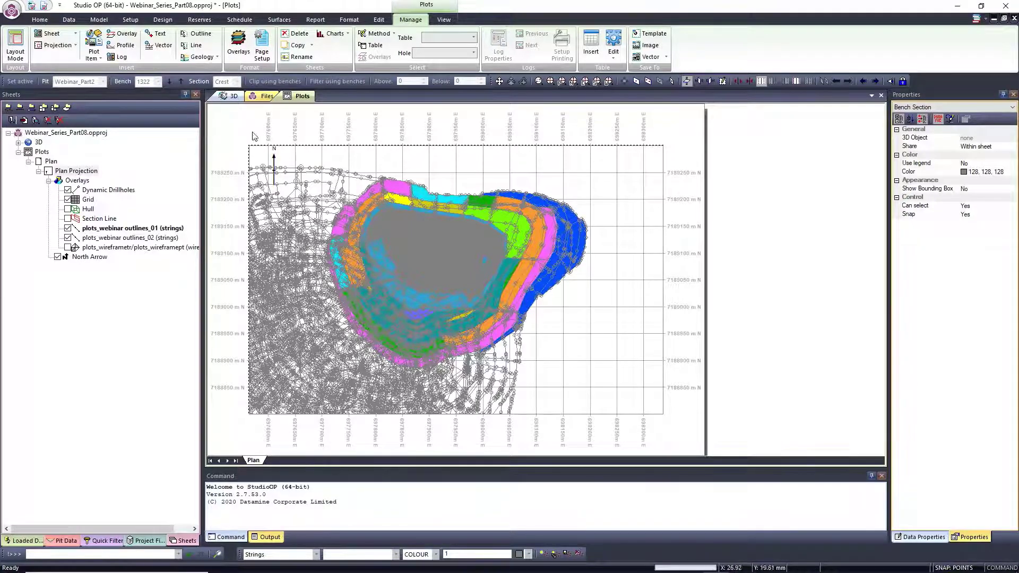
# Filter the loaded 3D data by the PHASE column to show only phase 1
pyautogui.click(230, 96)
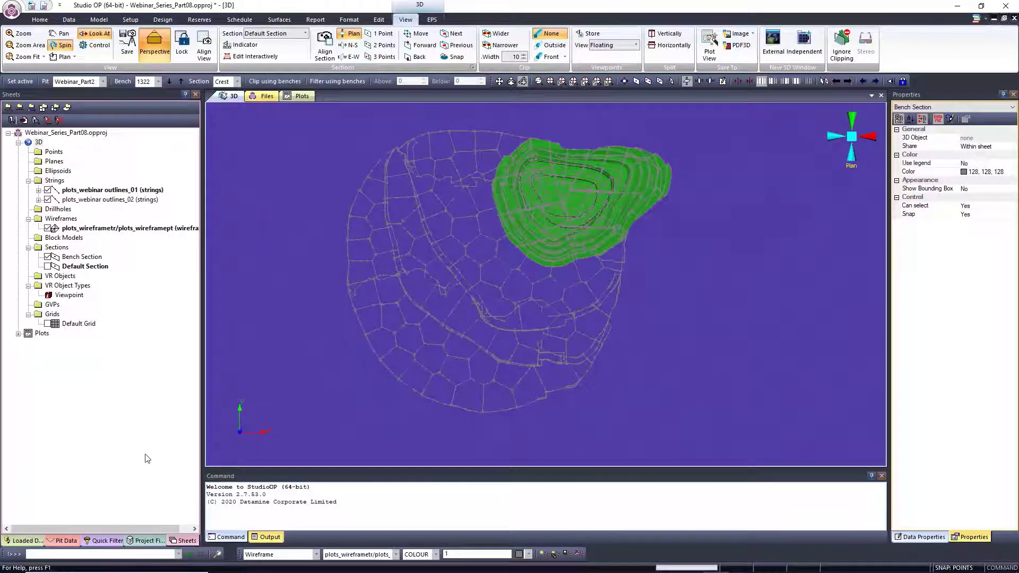
pyautogui.click(109, 541)
pyautogui.click(75, 130)
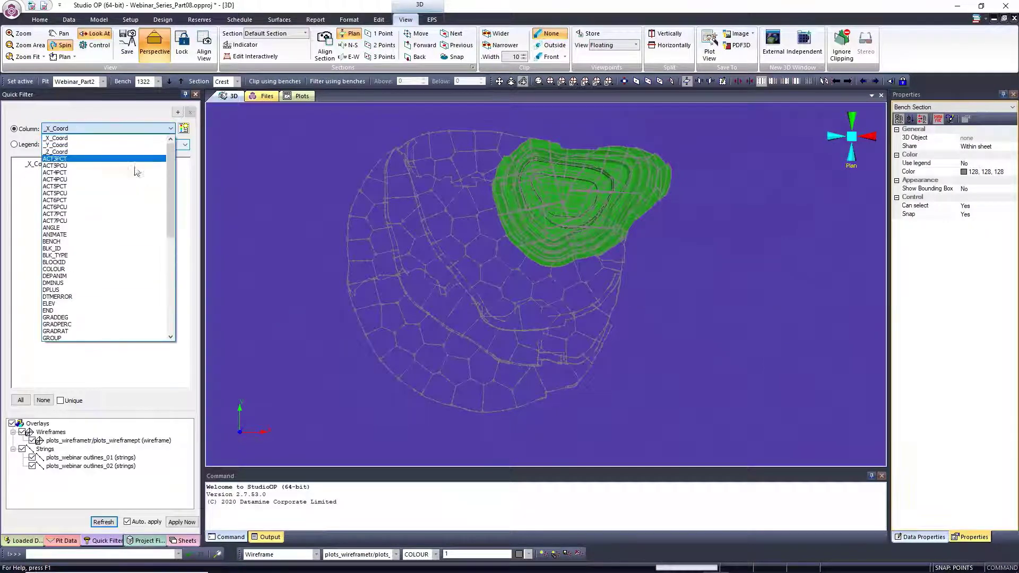
pyautogui.moveTo(173, 190); pyautogui.dragTo(173, 316)
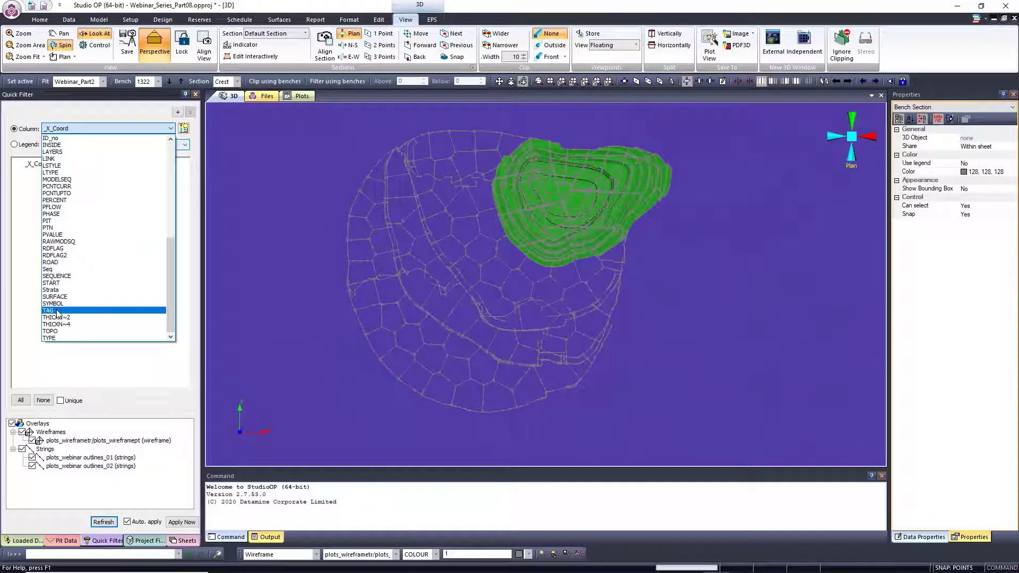
pyautogui.click(52, 214)
pyautogui.click(18, 176)
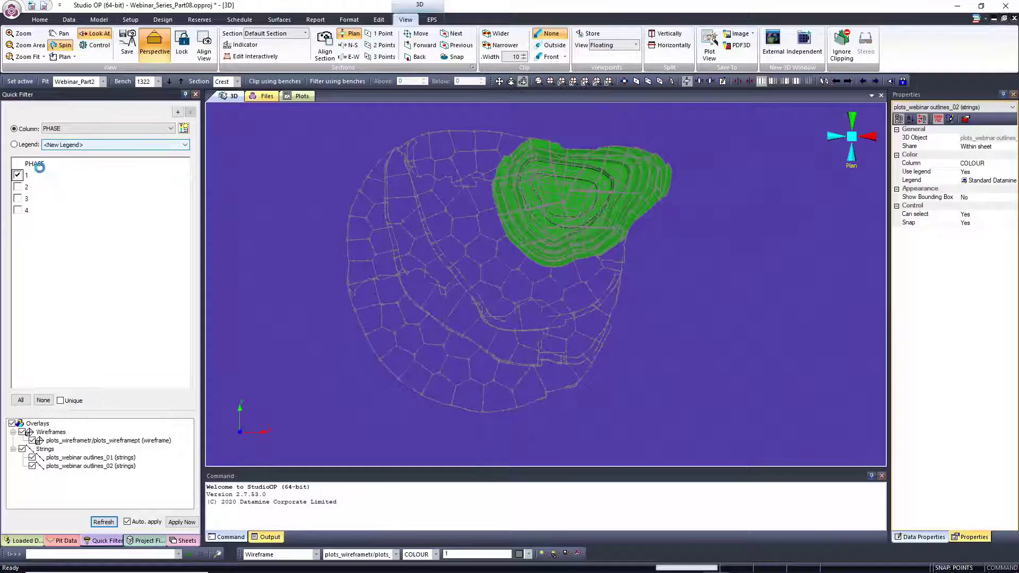
# On the Plan plot sheet, give the plots_webinar outlines_02 strings overlay a fixed black color
pyautogui.click(184, 541)
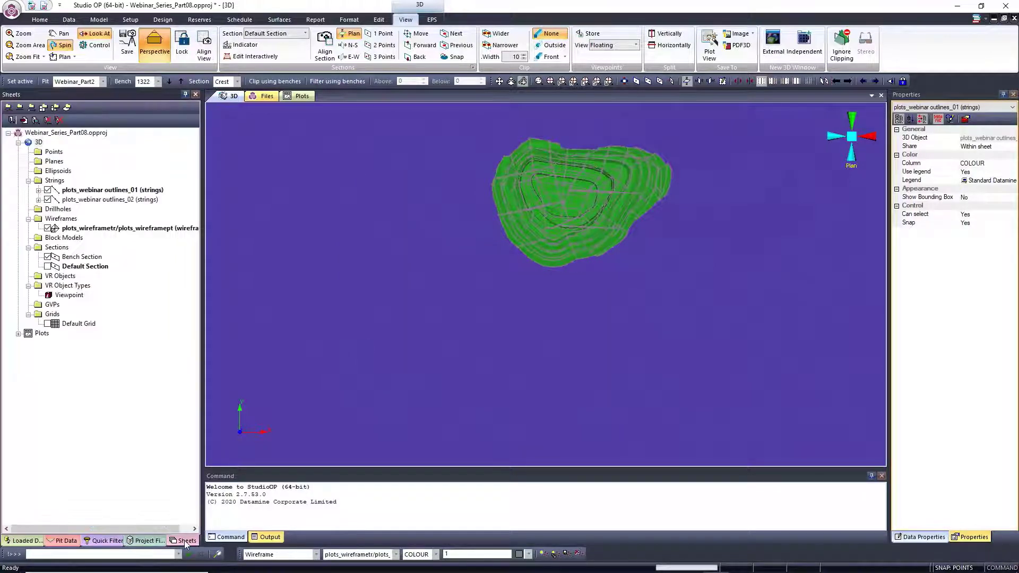
pyautogui.click(302, 97)
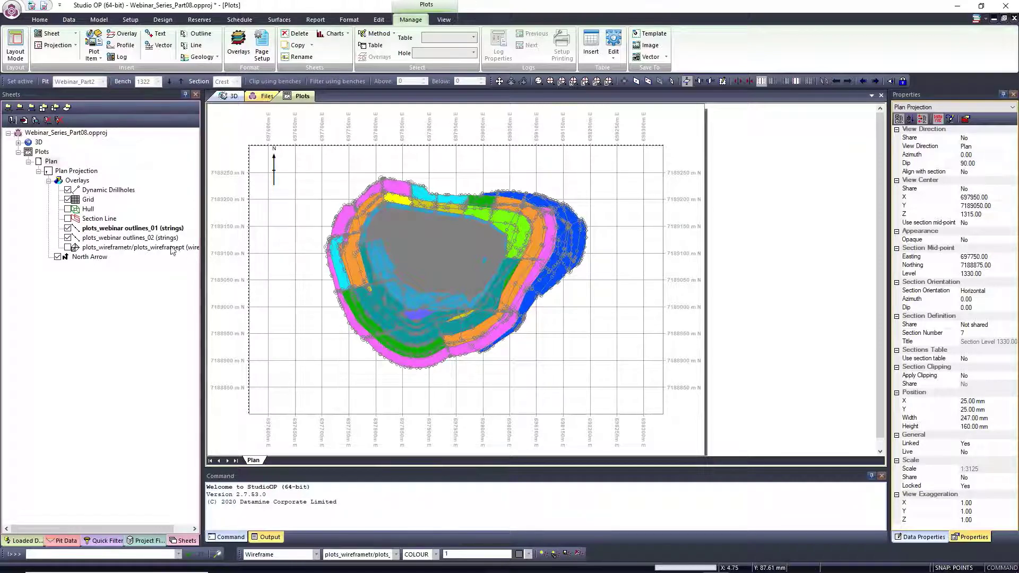
pyautogui.click(124, 239)
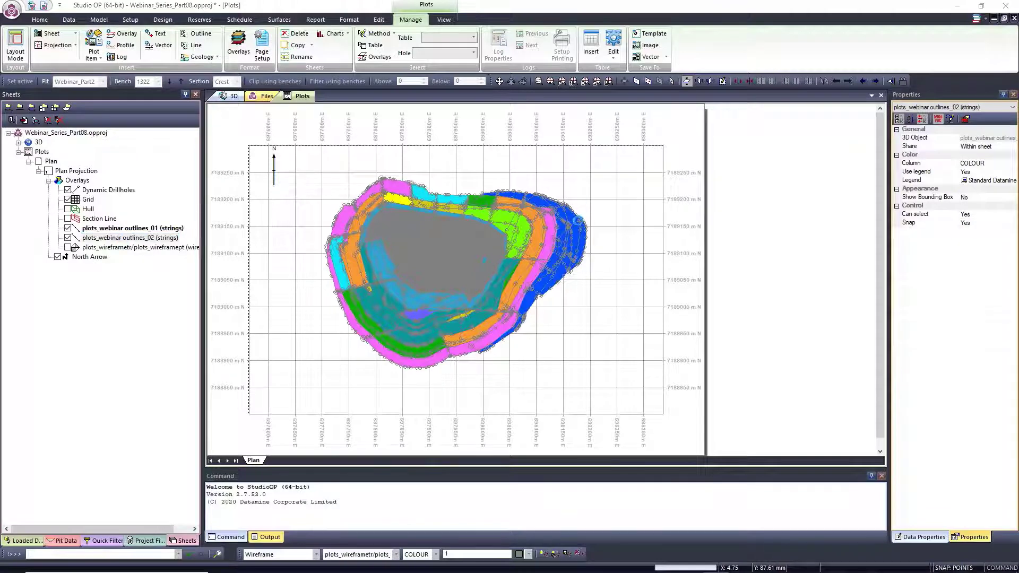
pyautogui.moveTo(527, 122); pyautogui.dragTo(692, 153)
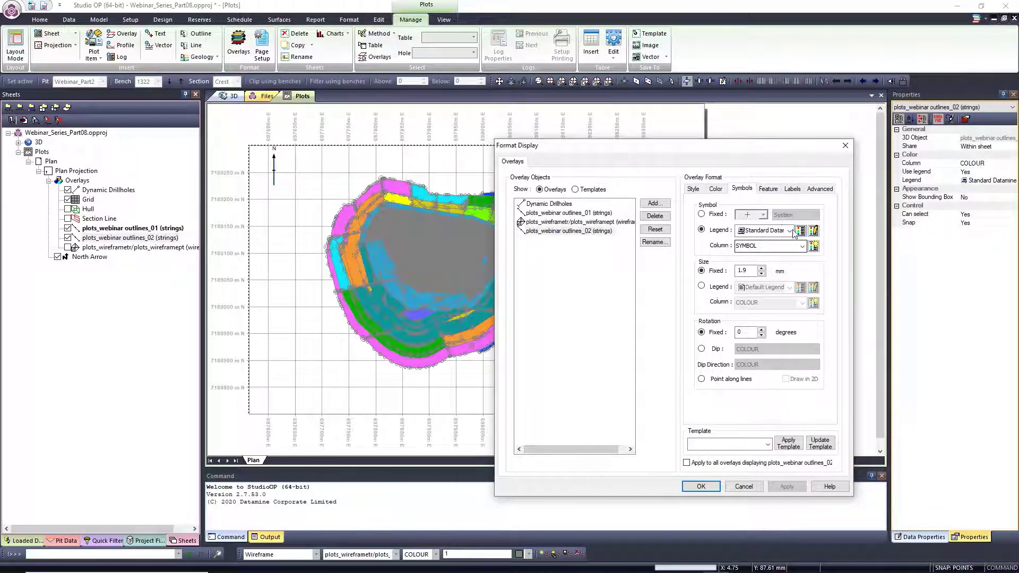
pyautogui.click(715, 190)
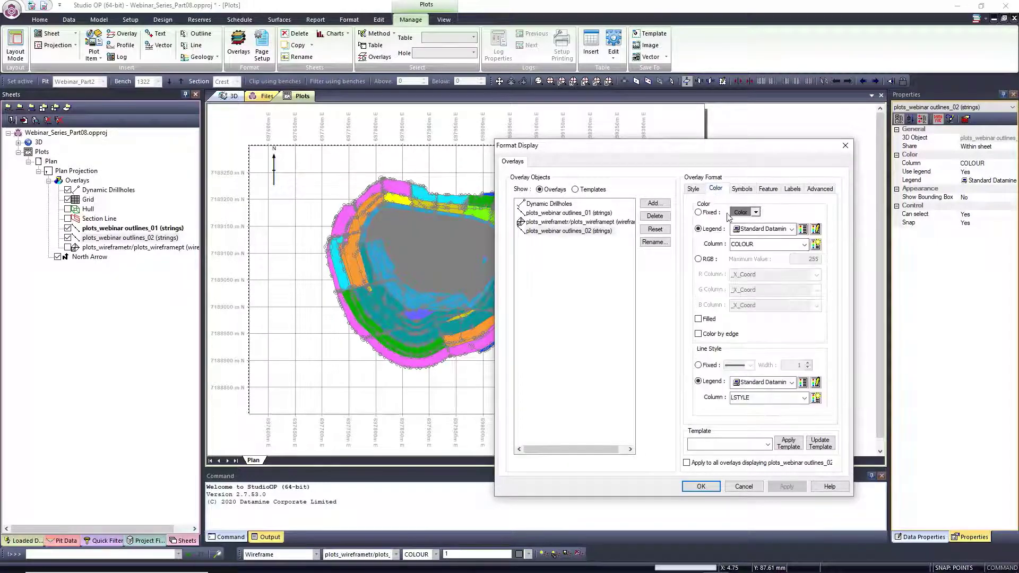
pyautogui.click(698, 212)
pyautogui.click(756, 212)
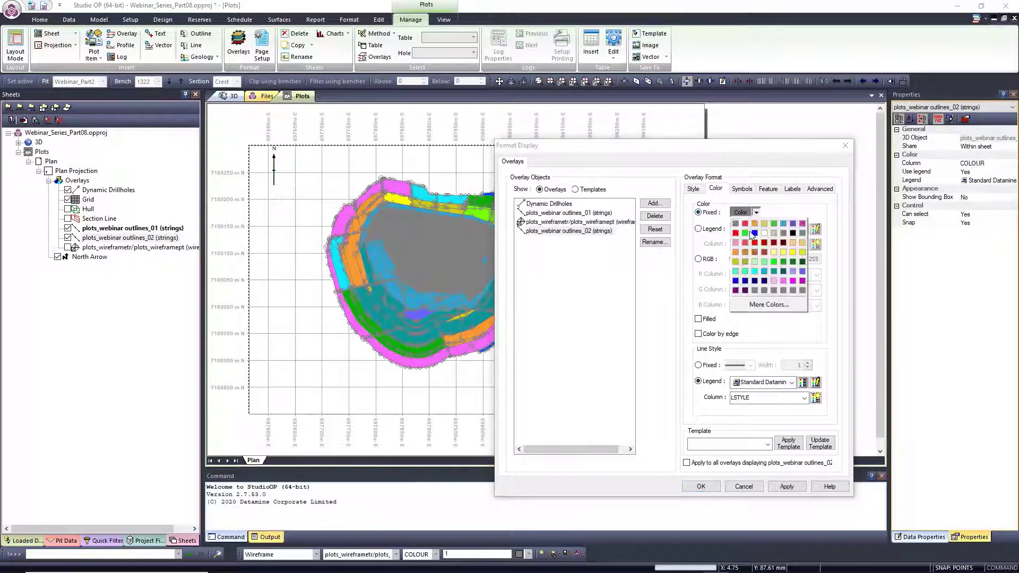
pyautogui.click(794, 233)
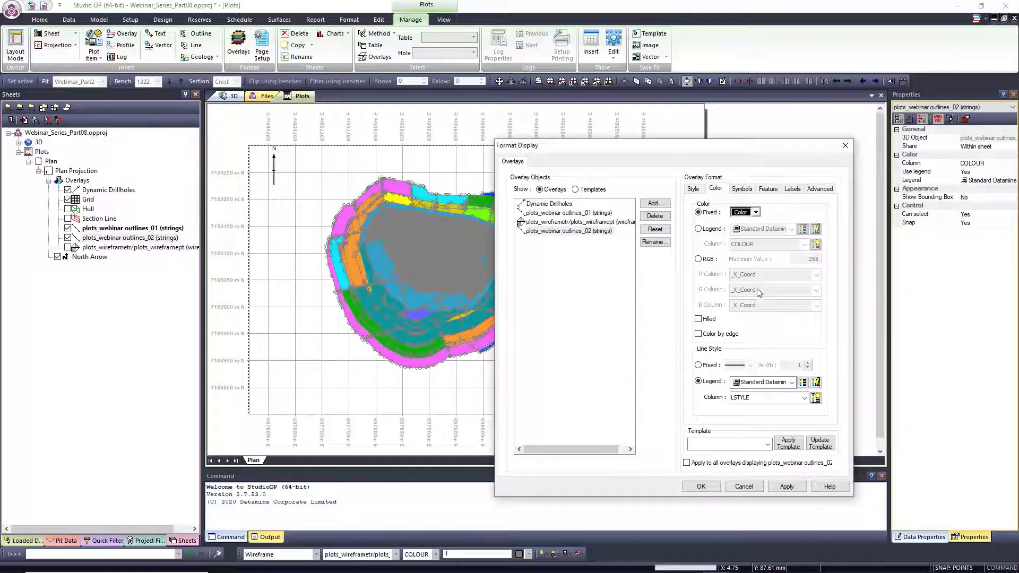
# Set the outlines_02 overlay's line style to fixed with a width of 3 and apply it
pyautogui.click(698, 365)
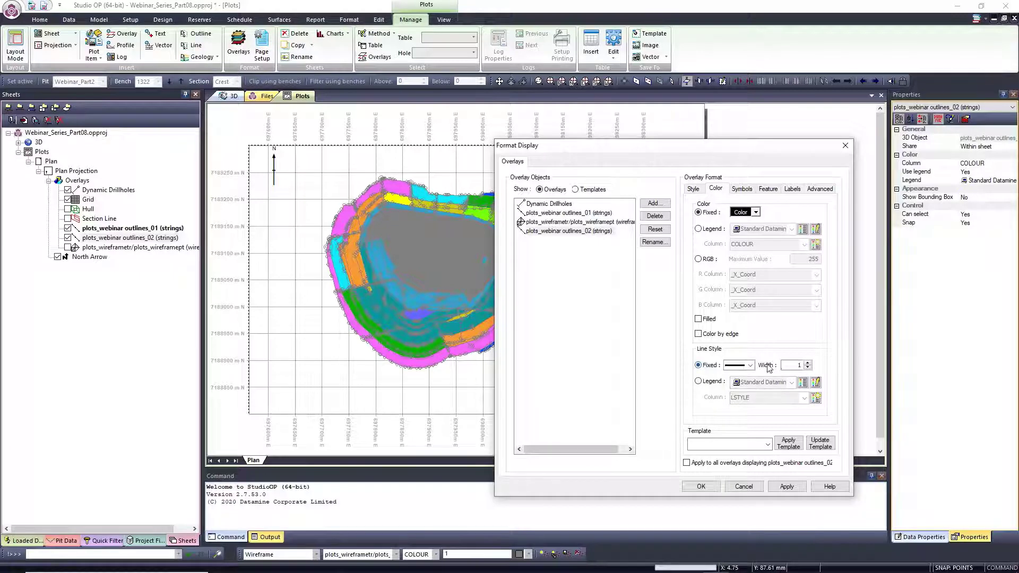
pyautogui.doubleClick(798, 365)
pyautogui.write('3')
pyautogui.click(786, 487)
# Set the outlines_02 overlay's fixed symbol size to 0 mm and finish formatting it
pyautogui.click(742, 190)
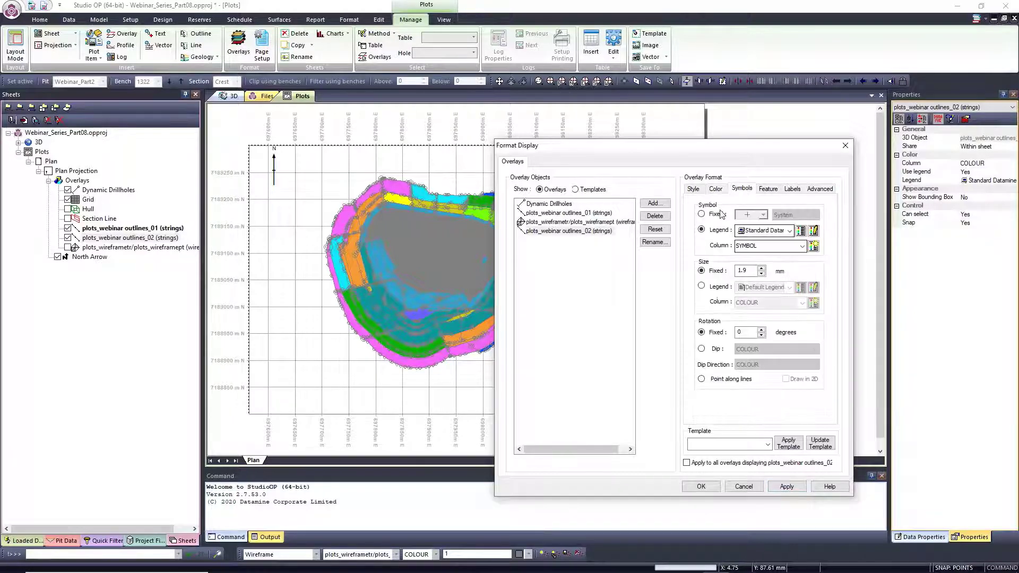
pyautogui.moveTo(751, 273); pyautogui.dragTo(730, 279)
pyautogui.write('0')
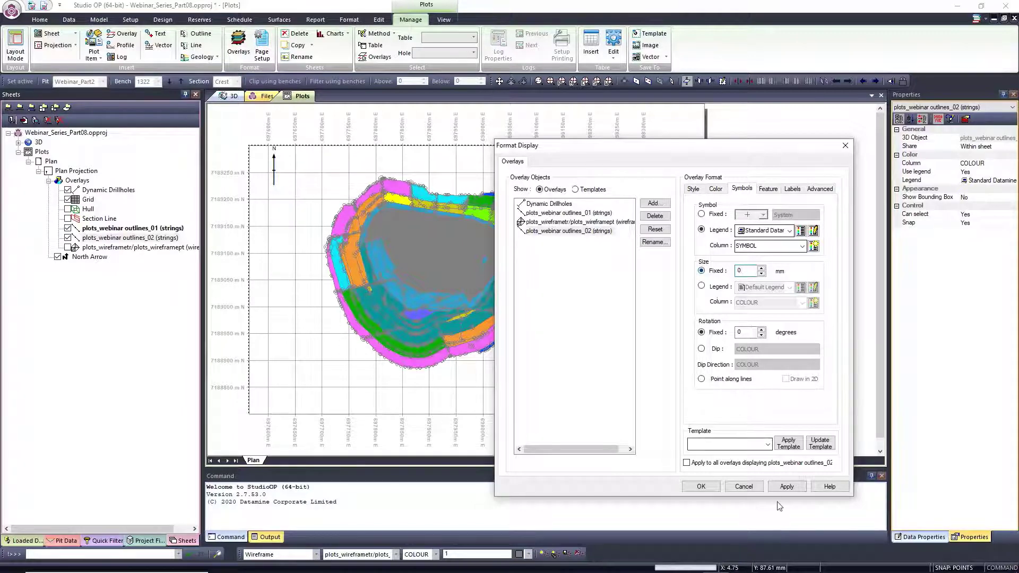
pyautogui.click(786, 487)
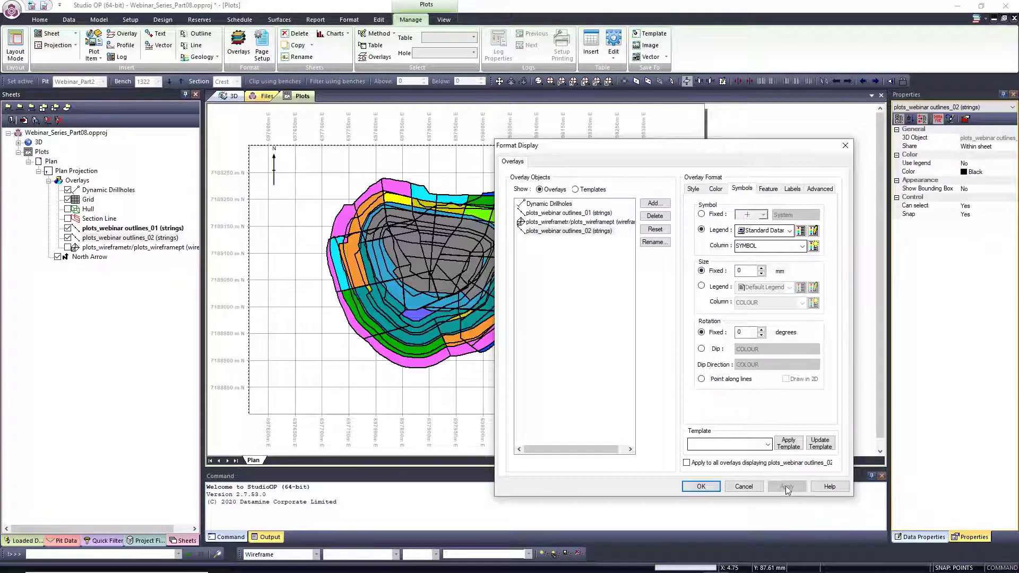
pyautogui.click(701, 487)
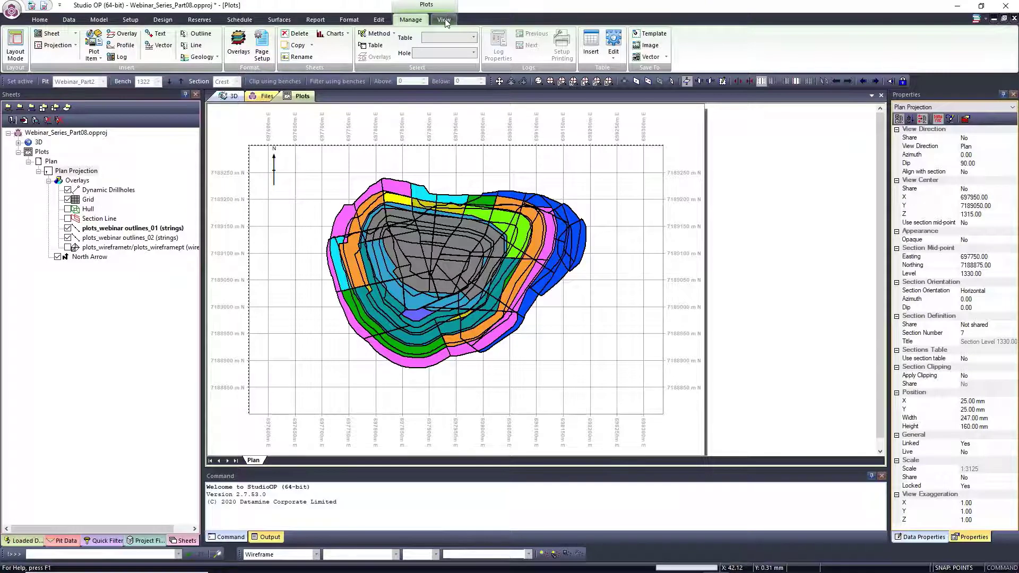
# Insert a title box into the plan projection and look through its rows, ending on row 1
pyautogui.click(98, 58)
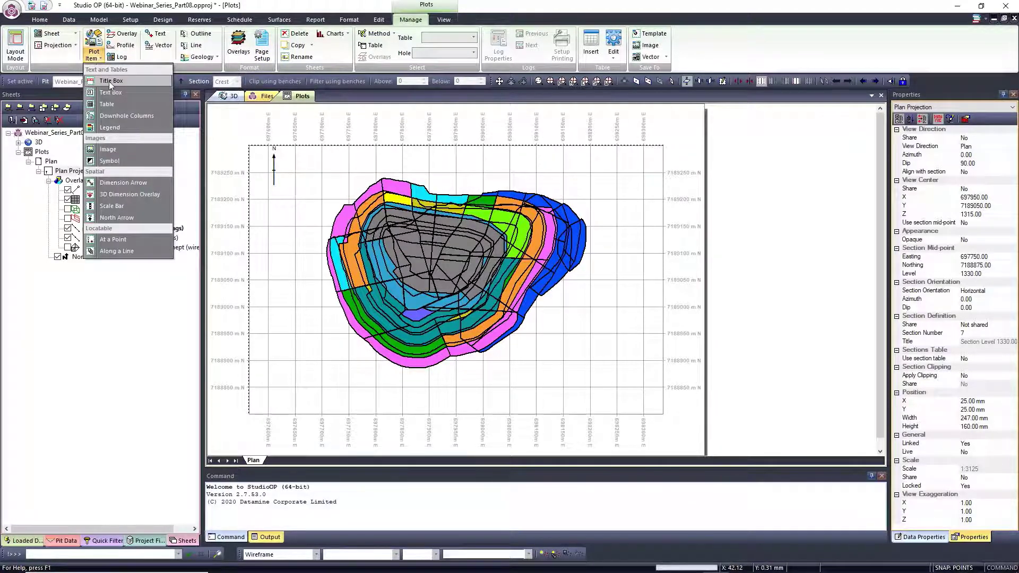
pyautogui.click(111, 82)
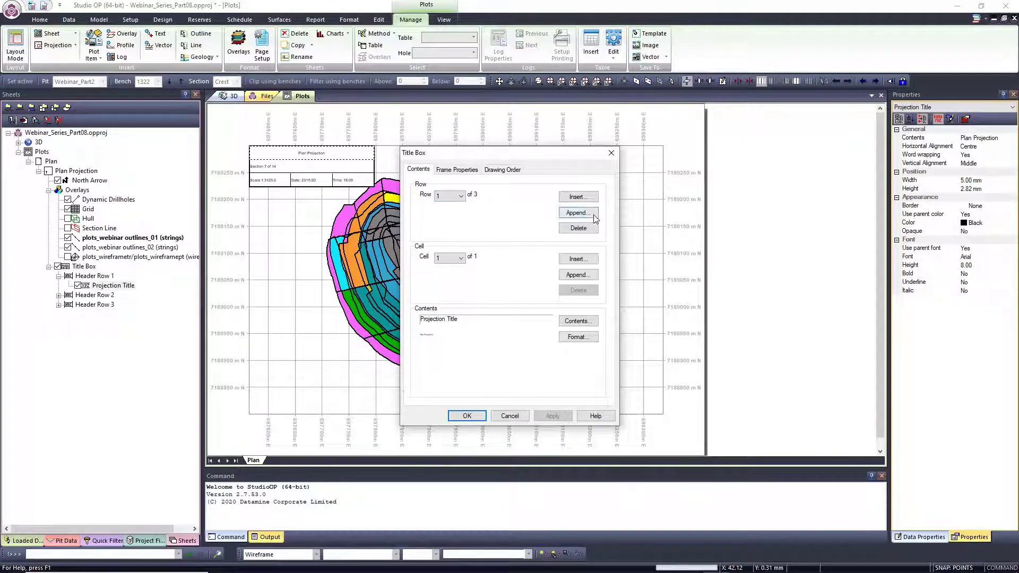
pyautogui.click(460, 198)
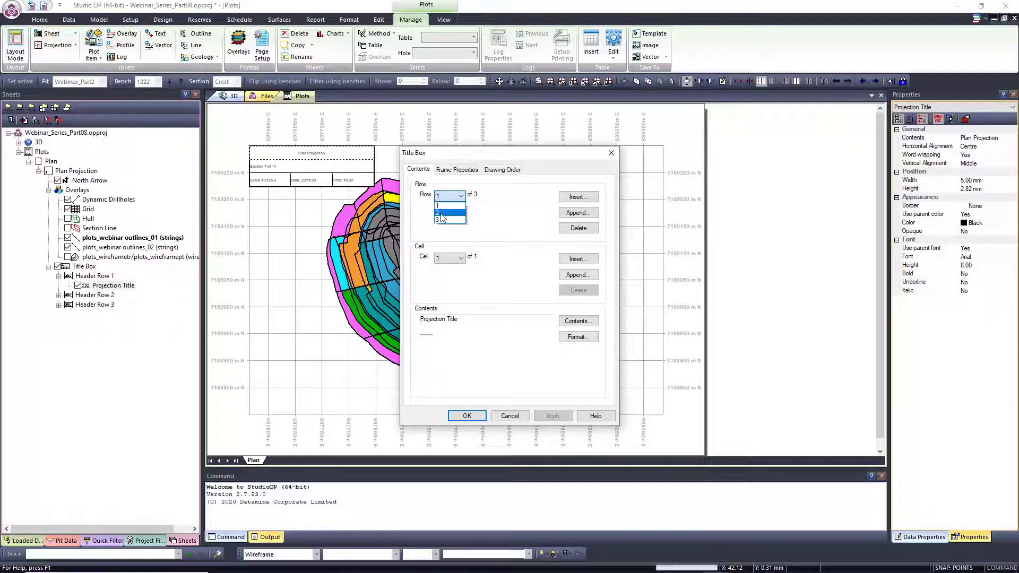
pyautogui.click(442, 219)
pyautogui.click(463, 198)
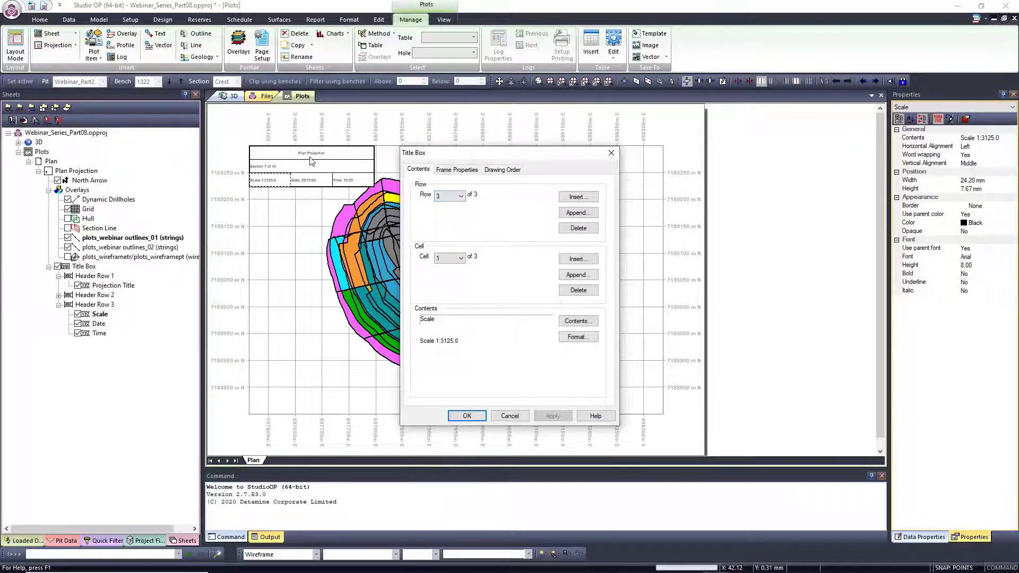
pyautogui.click(451, 199)
pyautogui.click(450, 205)
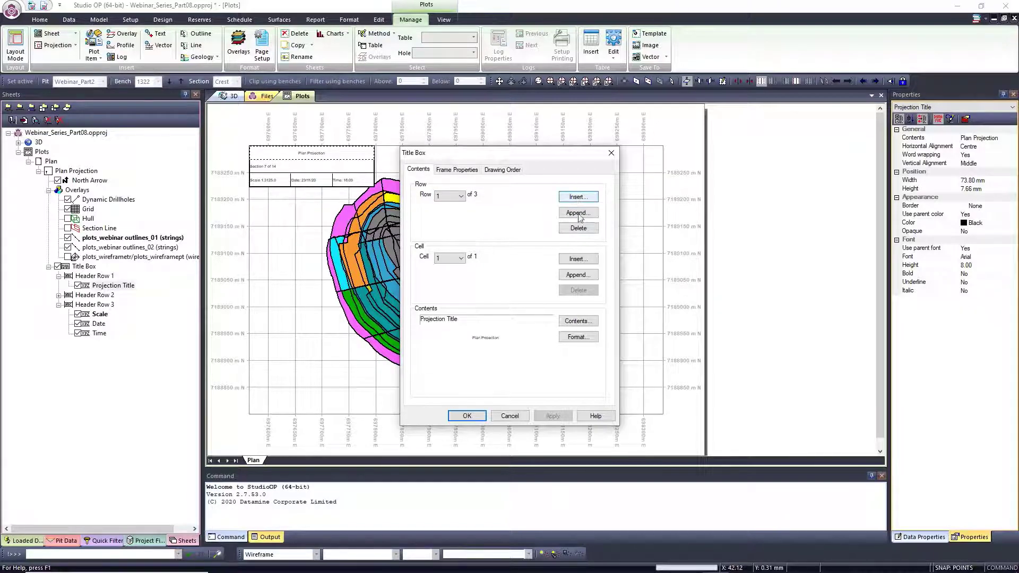
# Insert a symbol cell before the projection title in title box row 1, using the System group's truck in orange at size 15
pyautogui.click(578, 259)
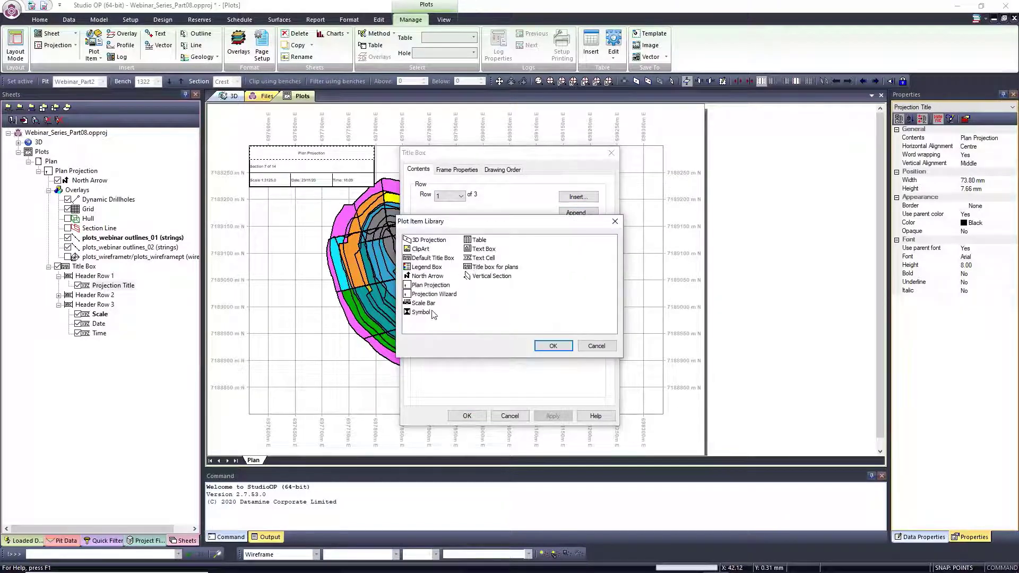
pyautogui.click(421, 312)
pyautogui.click(555, 347)
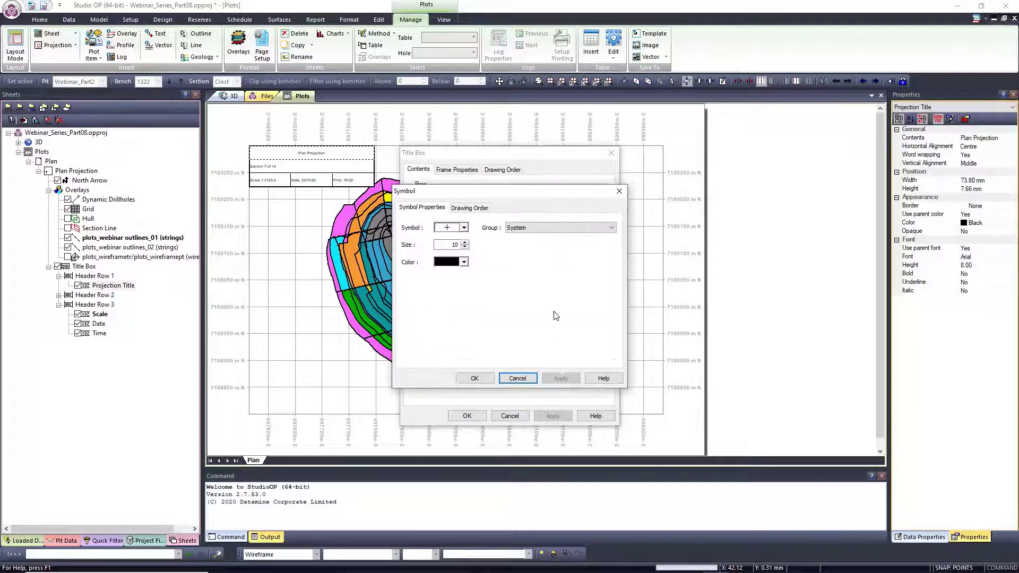
pyautogui.click(464, 262)
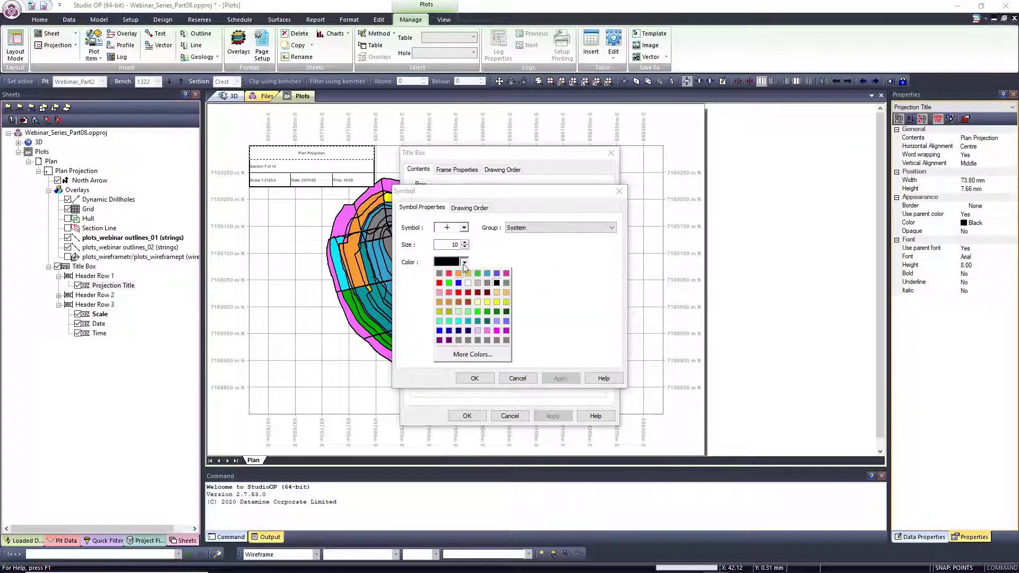
pyautogui.click(439, 303)
pyautogui.click(465, 228)
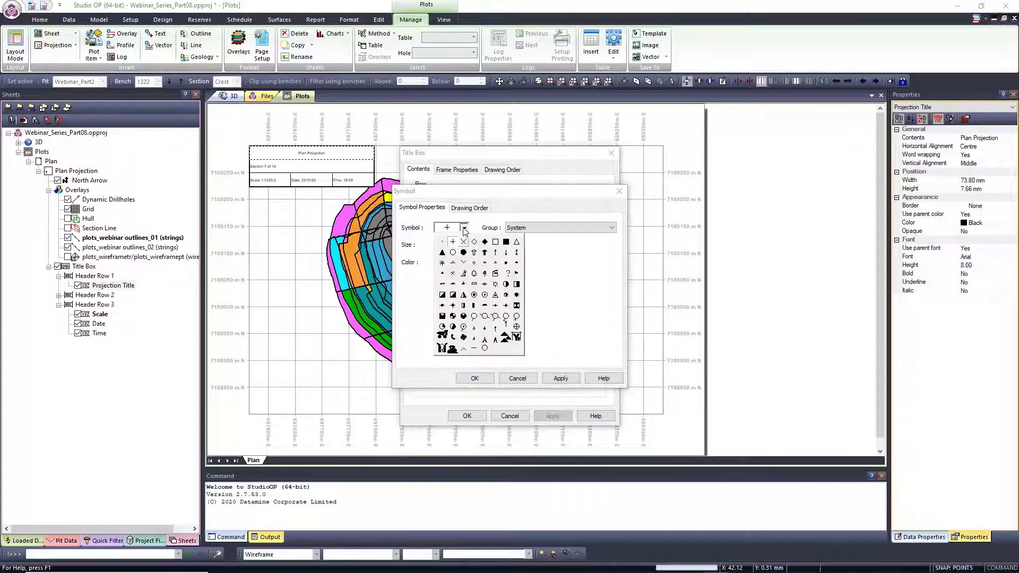
pyautogui.click(443, 336)
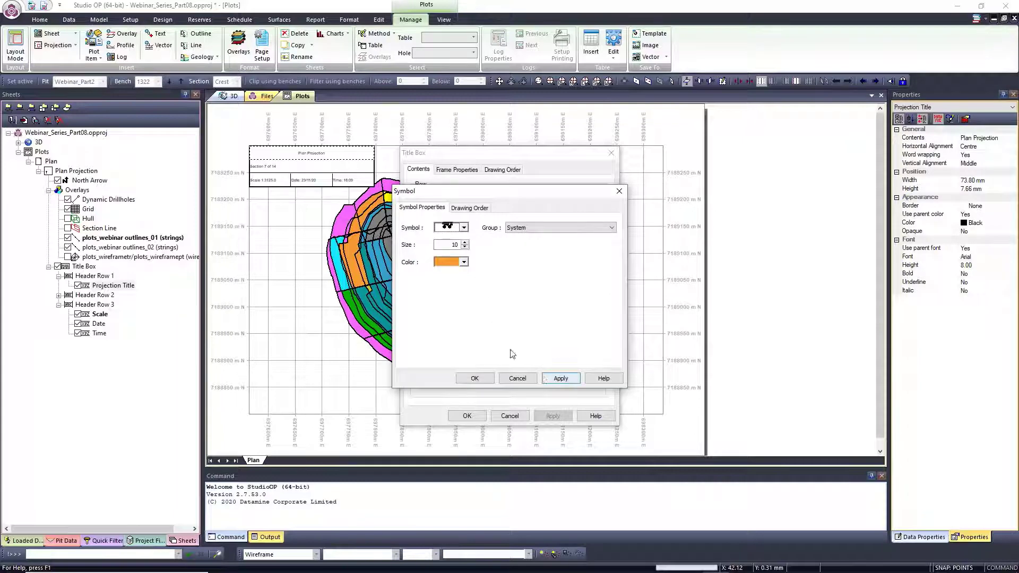
pyautogui.click(464, 242)
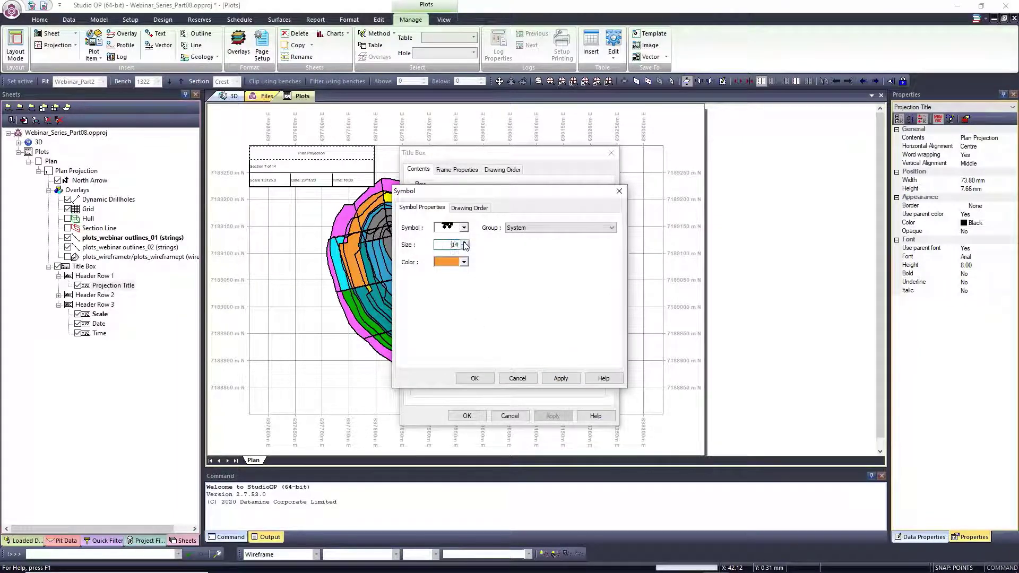
pyautogui.click(558, 380)
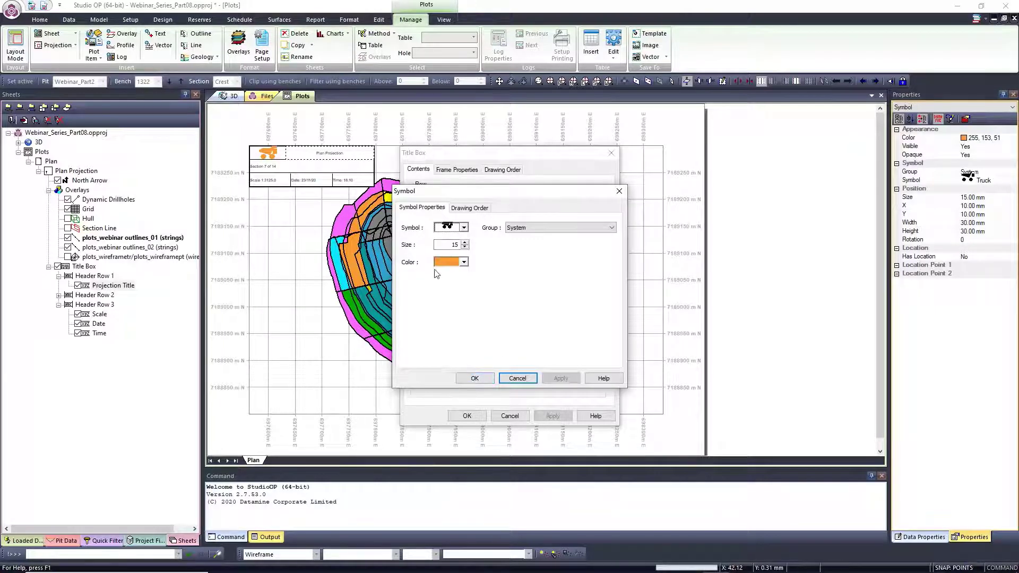
pyautogui.click(474, 379)
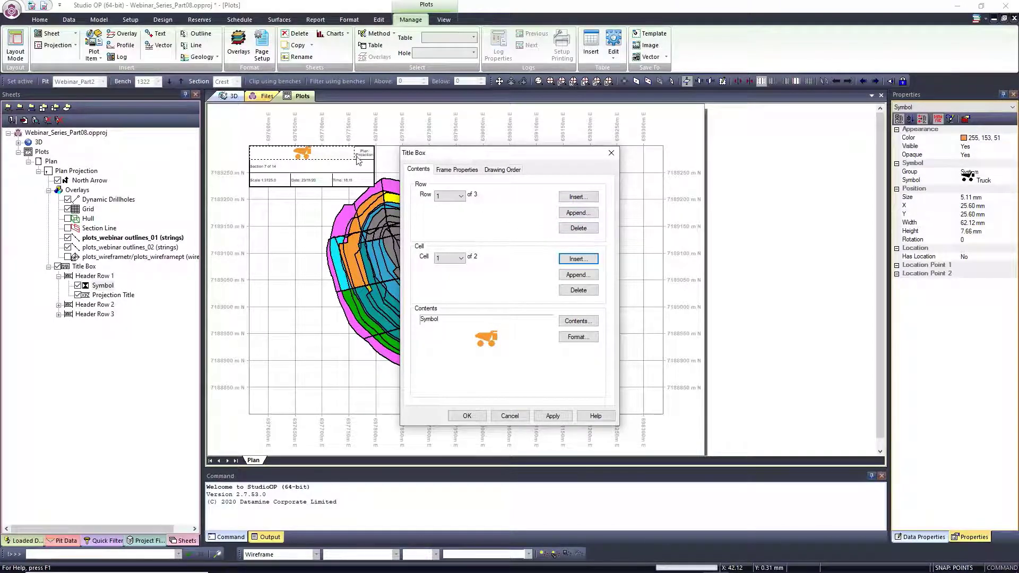
# Insert an empty text box cell before the truck symbol in title box row 1 and apply it
pyautogui.click(578, 260)
pyautogui.click(481, 249)
pyautogui.click(553, 346)
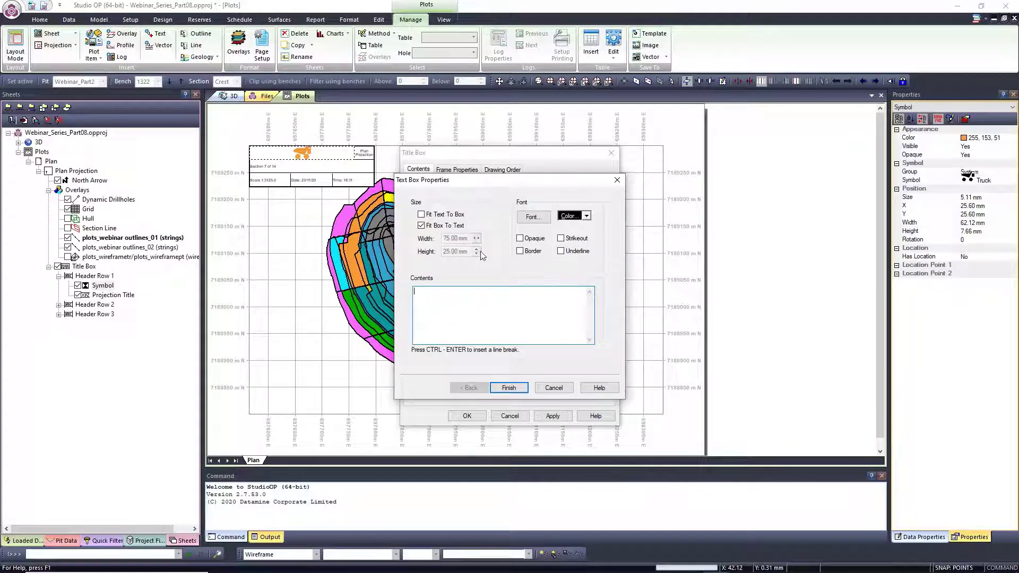
pyautogui.click(505, 390)
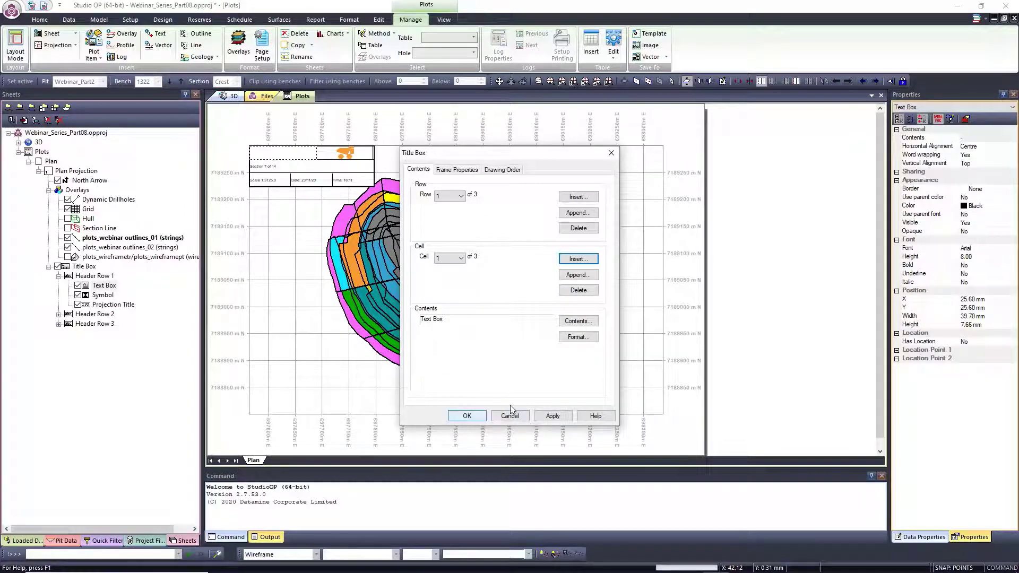
pyautogui.click(556, 420)
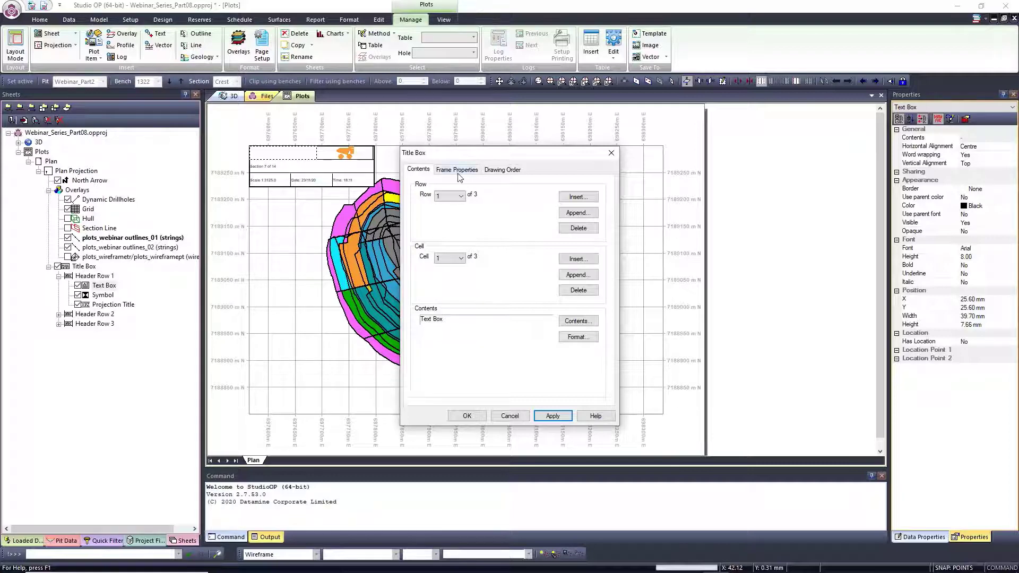
# Replace the time in row 3, cell 3 of the title box with the labelled Section Elevation field
pyautogui.click(458, 257)
pyautogui.click(442, 196)
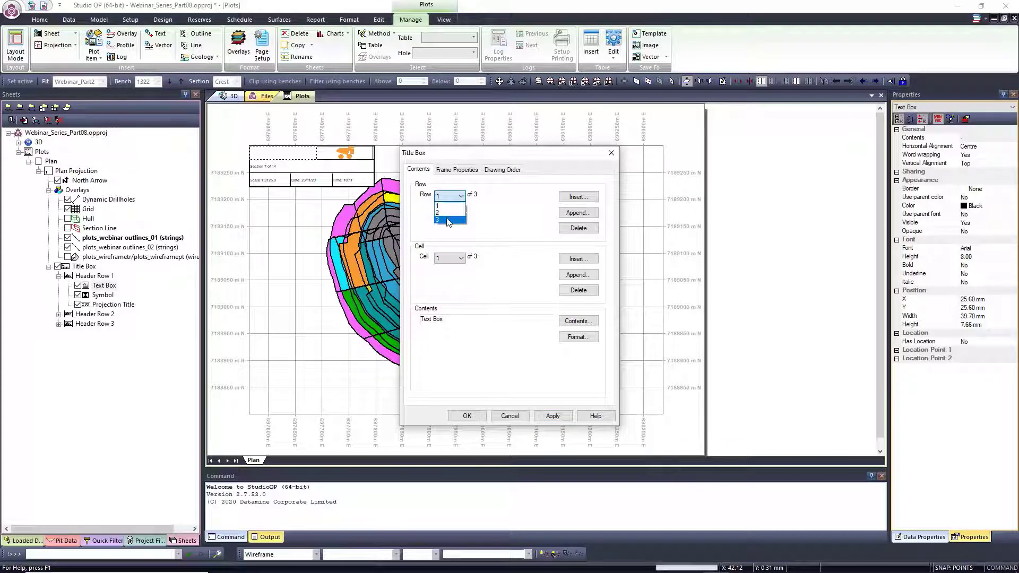
pyautogui.click(445, 220)
pyautogui.click(460, 258)
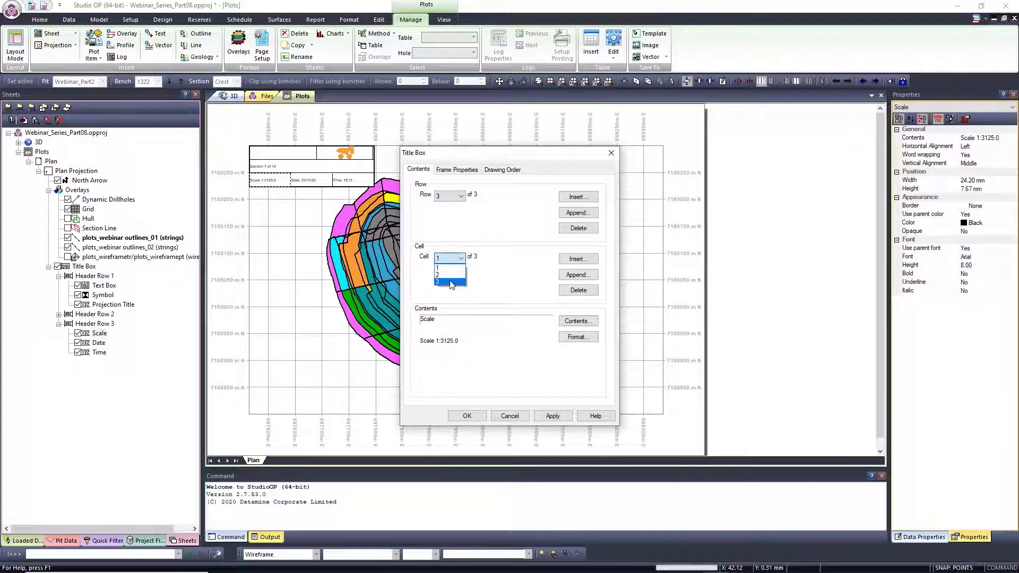
pyautogui.click(450, 283)
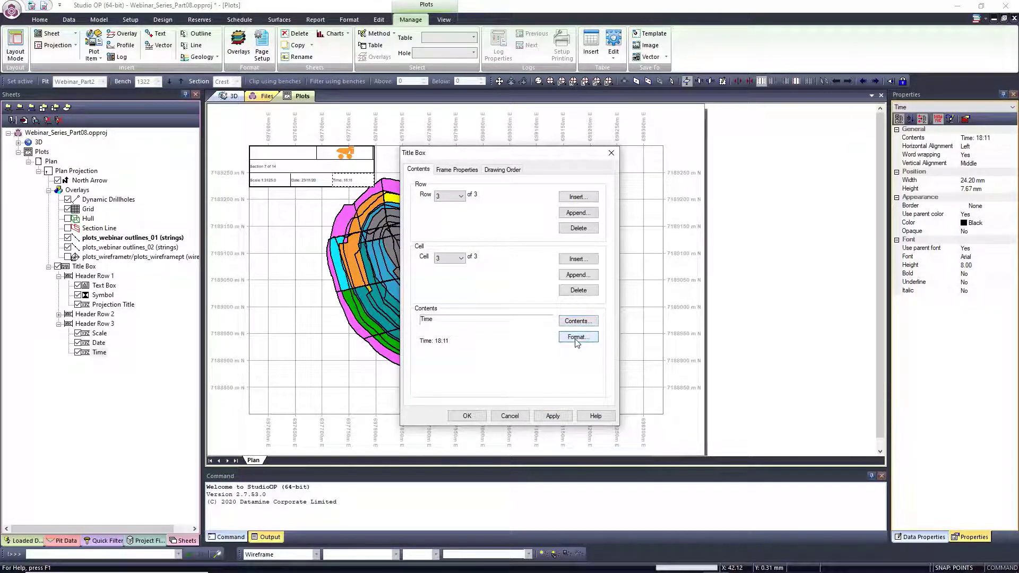
pyautogui.click(579, 322)
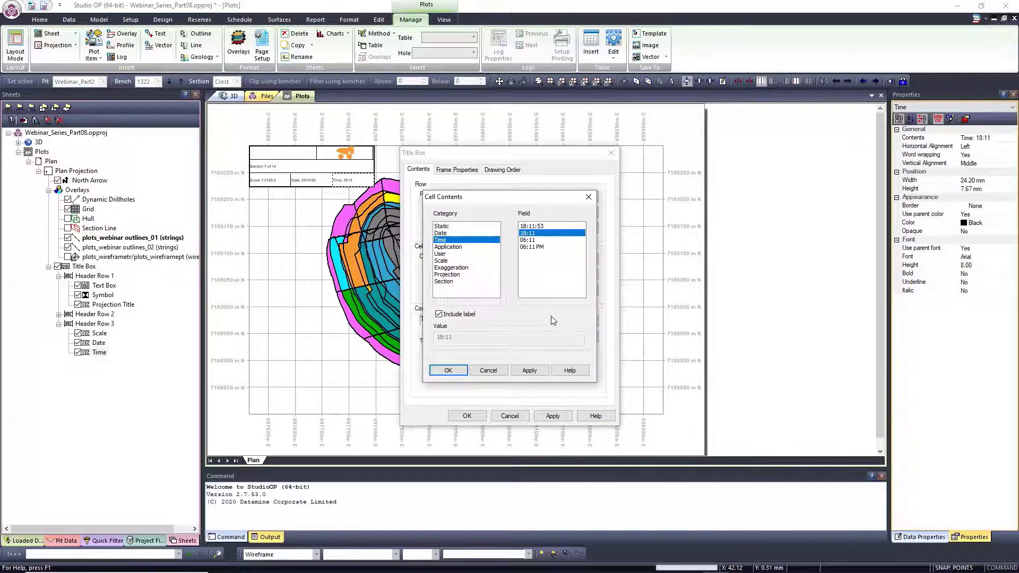
pyautogui.click(447, 281)
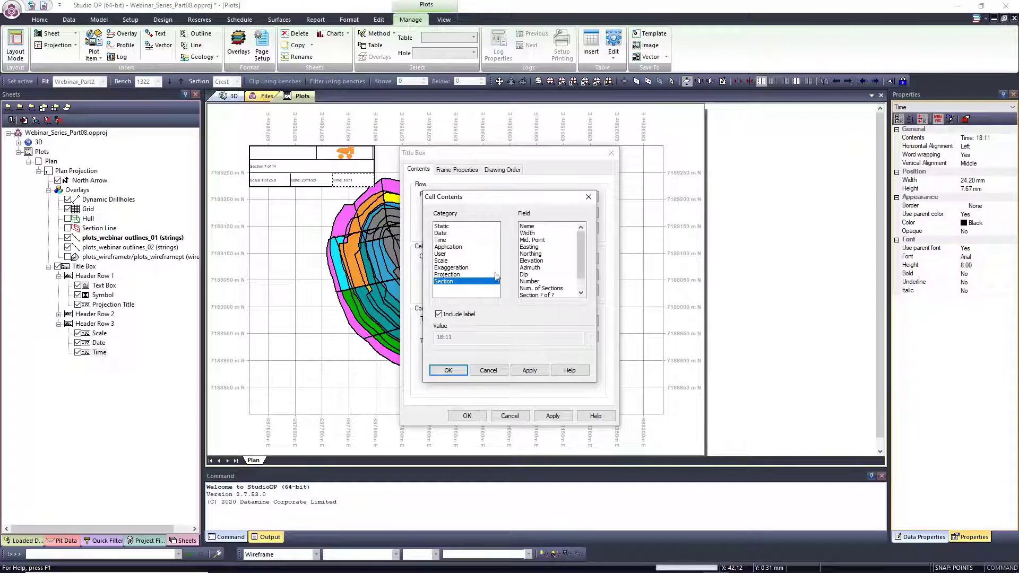
pyautogui.click(535, 260)
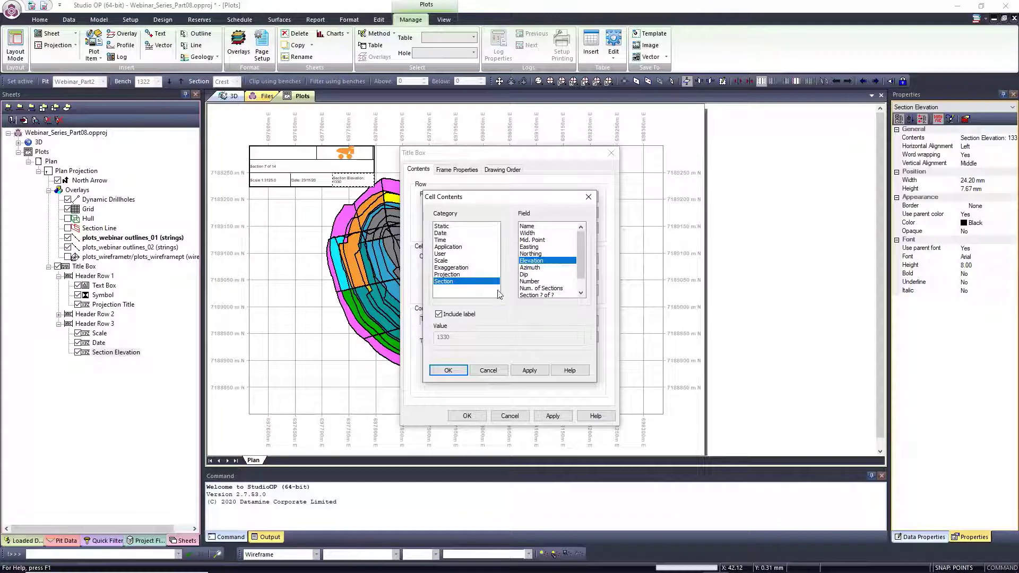
pyautogui.click(529, 371)
pyautogui.click(449, 371)
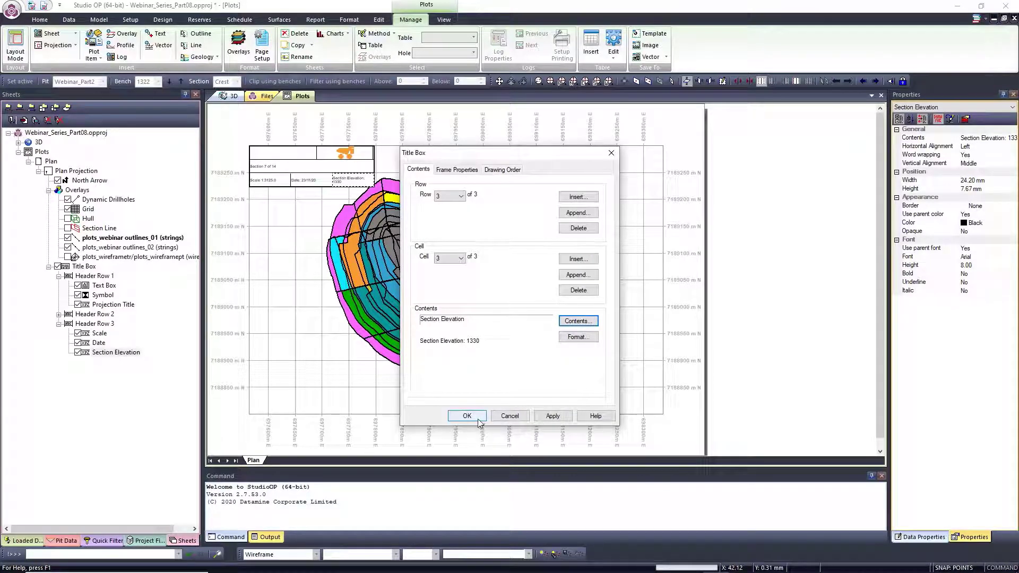
# Set the title box font to Arial Bold with a maximum size of 12, and finish editing the title box
pyautogui.click(458, 171)
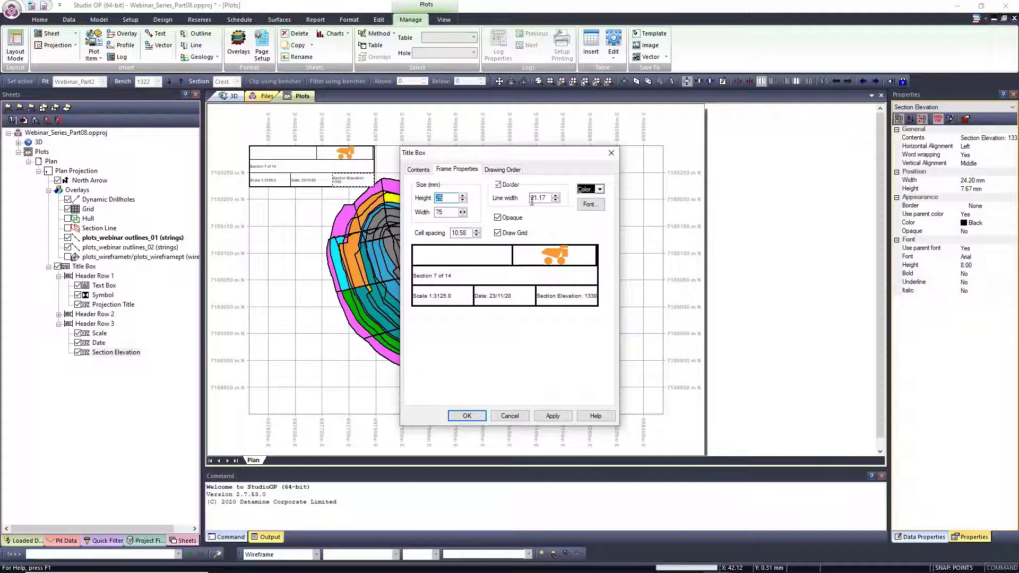
pyautogui.click(591, 204)
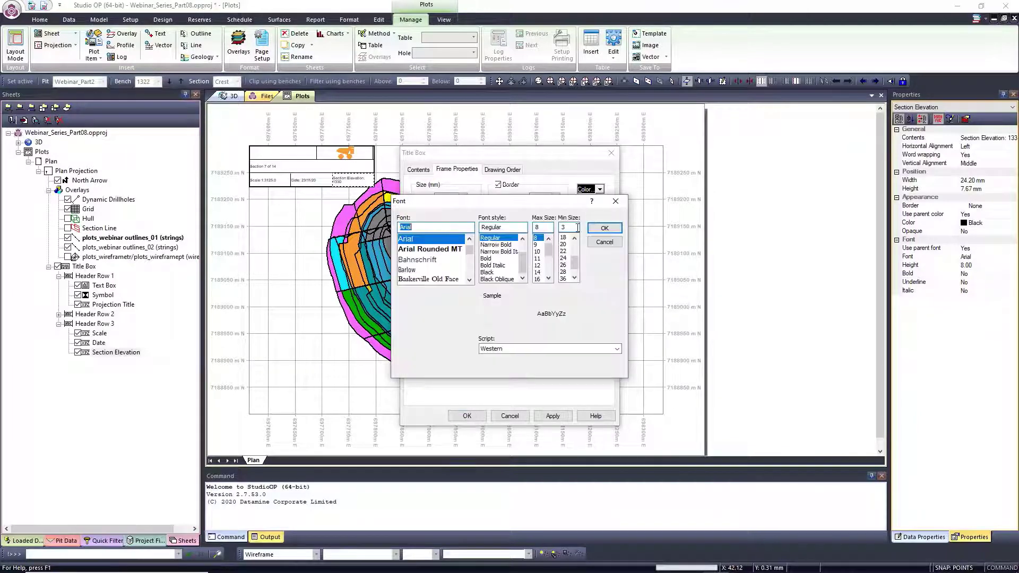
pyautogui.click(538, 265)
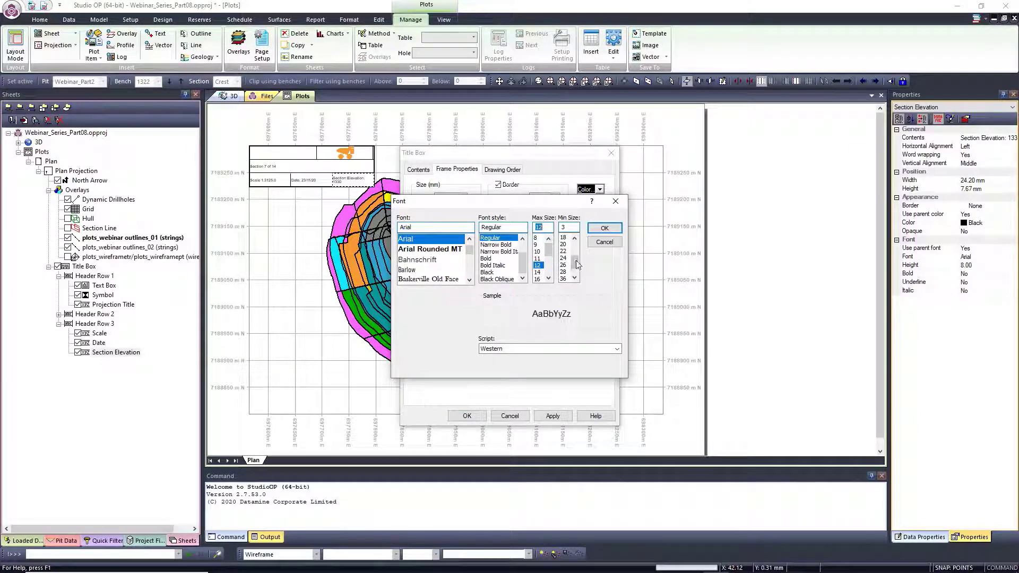
pyautogui.click(487, 259)
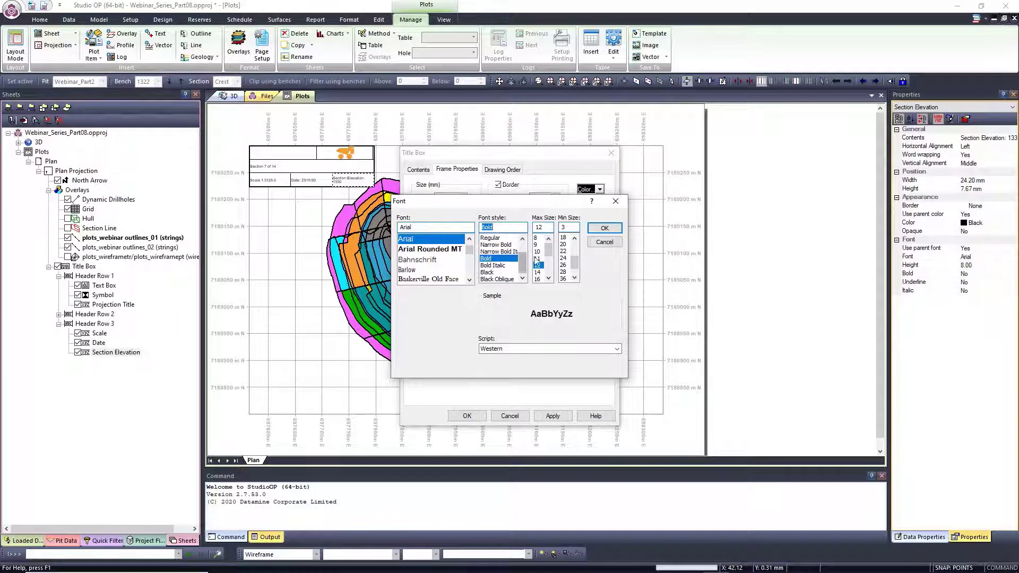
pyautogui.click(605, 232)
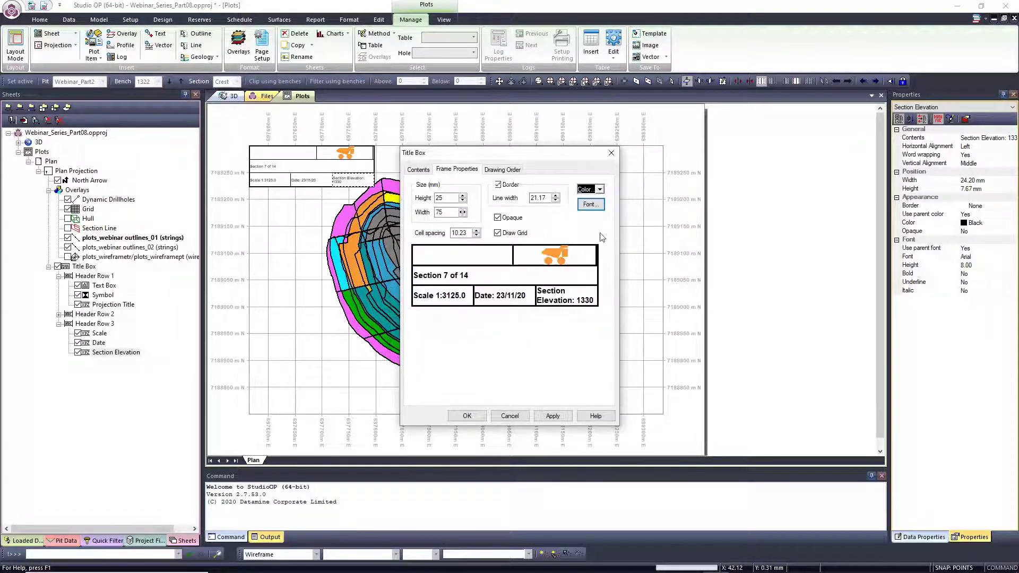
pyautogui.click(552, 416)
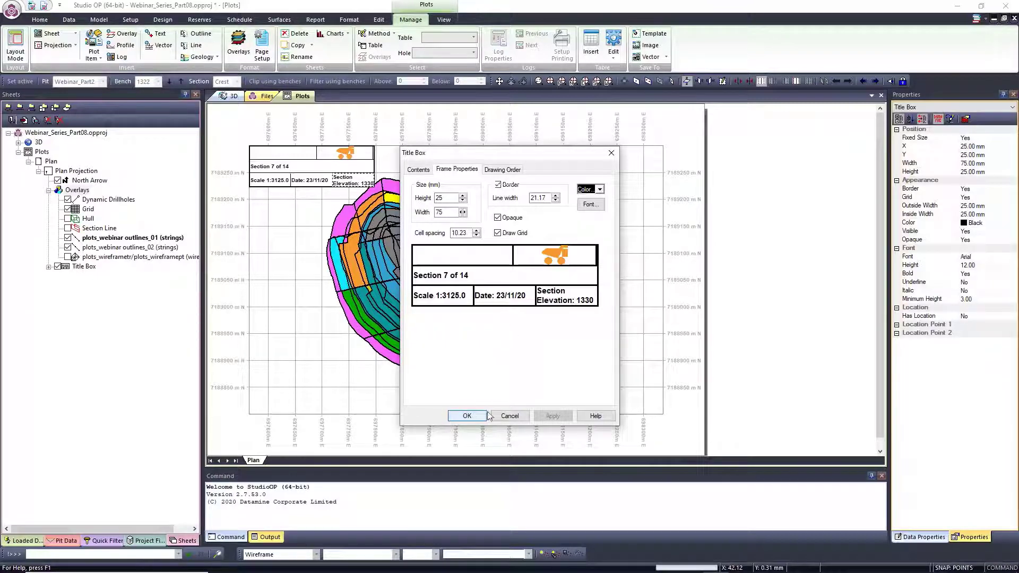
pyautogui.click(470, 417)
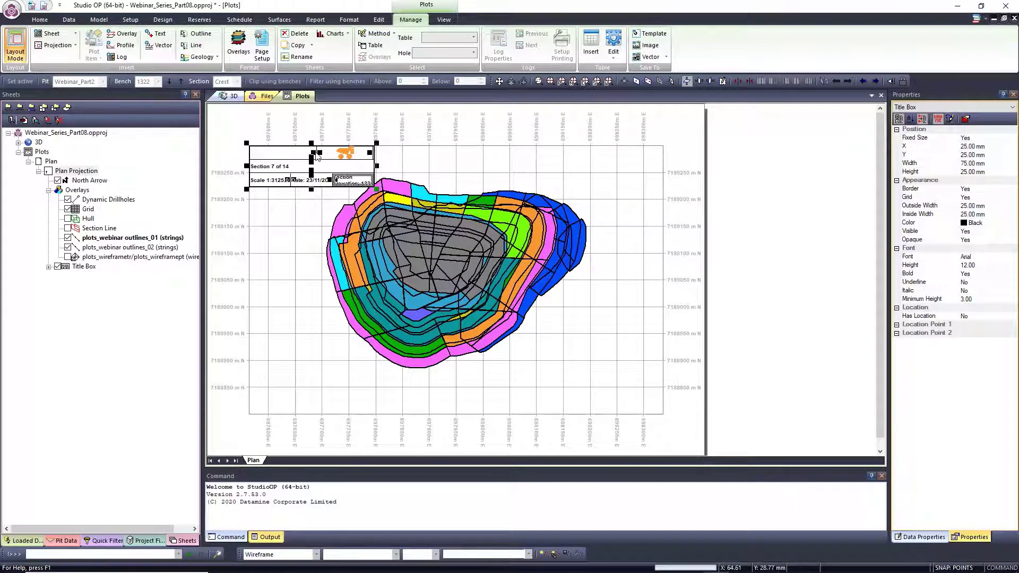
# Narrow the title box's row 1 text cell to about 24 mm and its truck symbol cell to about 27 mm
pyautogui.moveTo(317, 152); pyautogui.dragTo(292, 153)
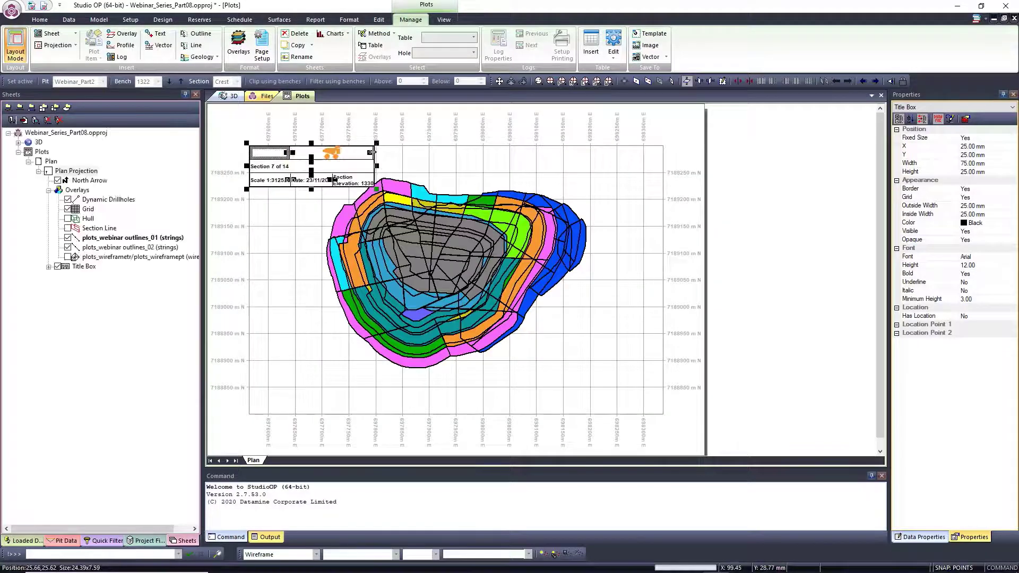
pyautogui.moveTo(373, 152); pyautogui.dragTo(334, 155)
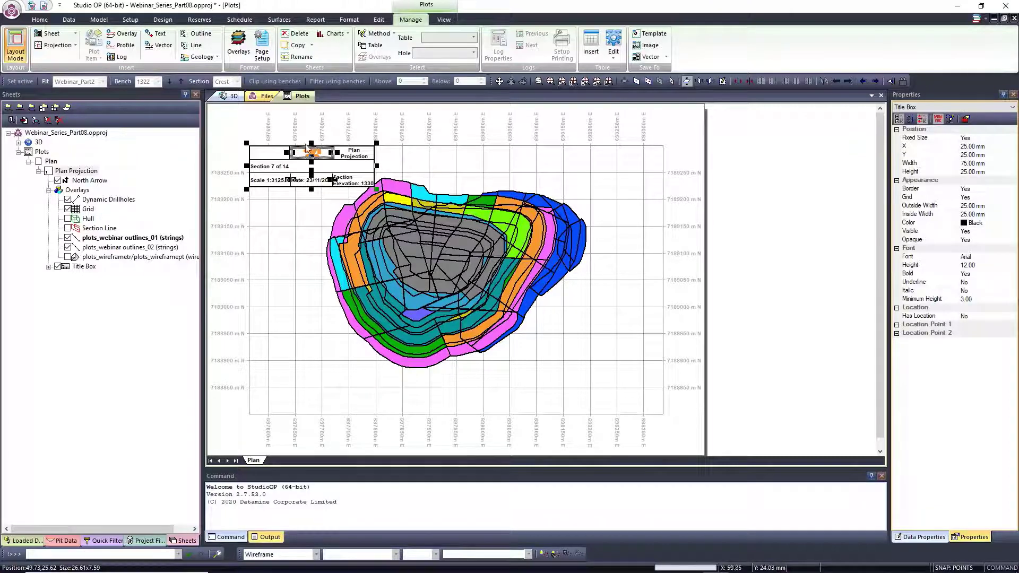
# Move the title box into the plan projection's lower-right corner and enlarge it to about 91 by 31 mm
pyautogui.moveTo(298, 147); pyautogui.dragTo(585, 370)
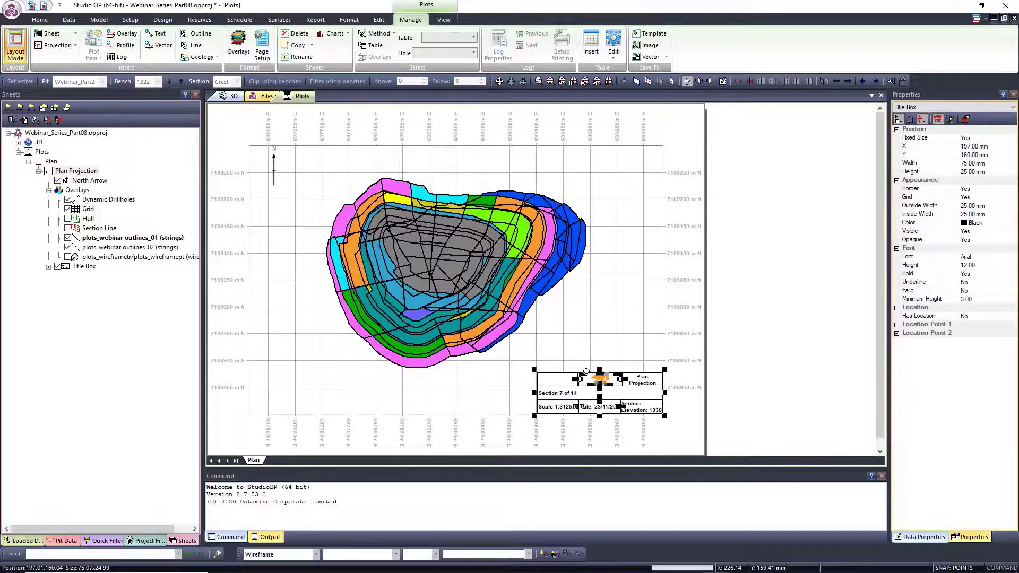
pyautogui.moveTo(535, 367); pyautogui.dragTo(508, 360)
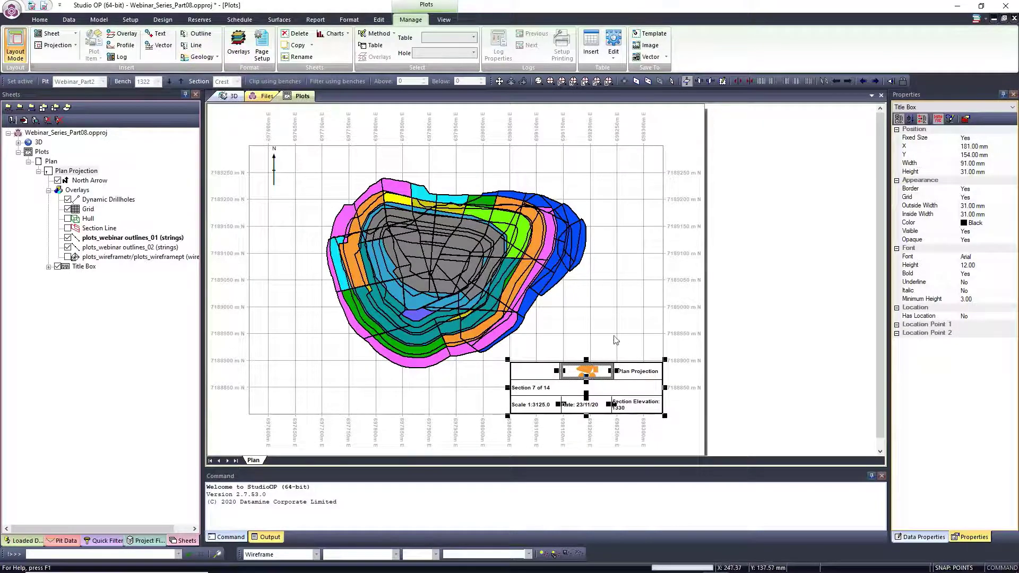
pyautogui.click(599, 344)
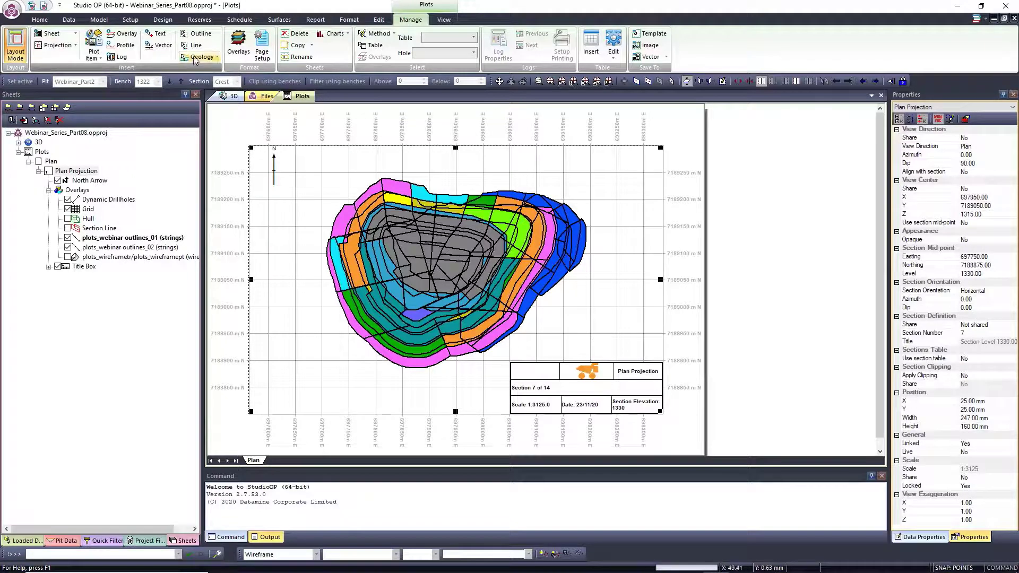
# Insert the JPEG image datimine_picture.jpg from the Webinar08 folder into the plan projection
pyautogui.click(93, 53)
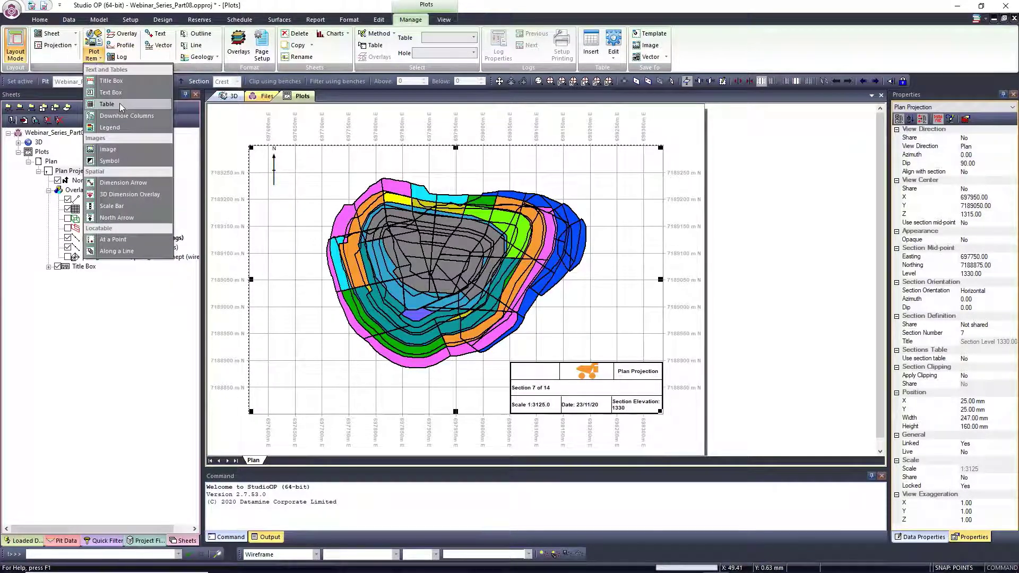
pyautogui.click(108, 150)
pyautogui.moveTo(546, 162); pyautogui.dragTo(397, 135)
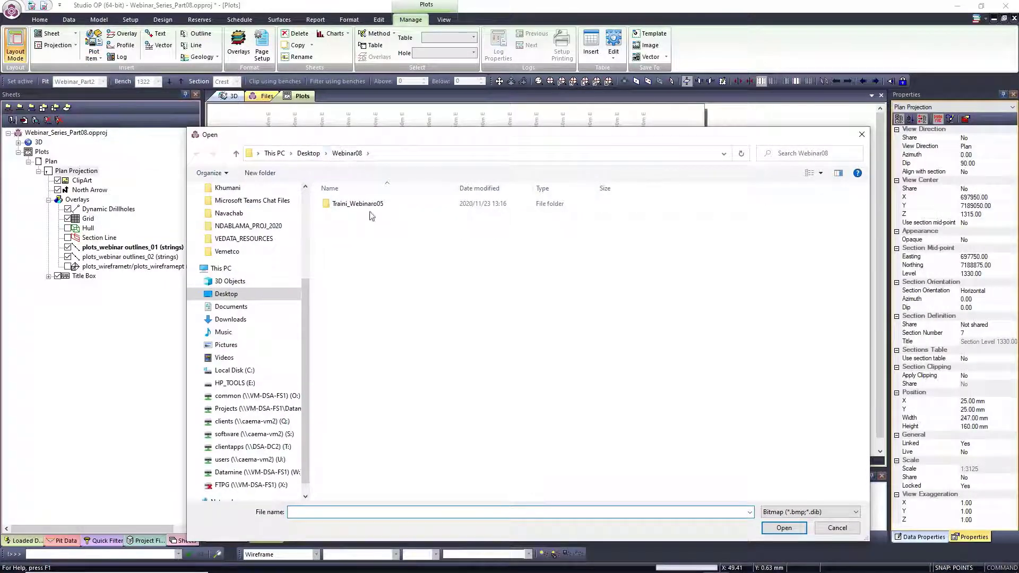
pyautogui.click(799, 512)
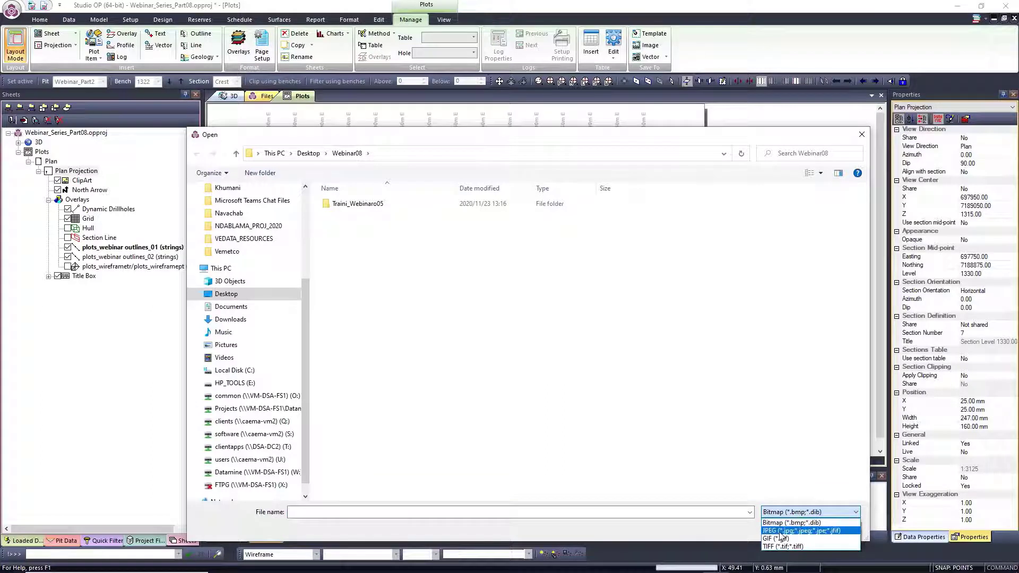
pyautogui.click(802, 531)
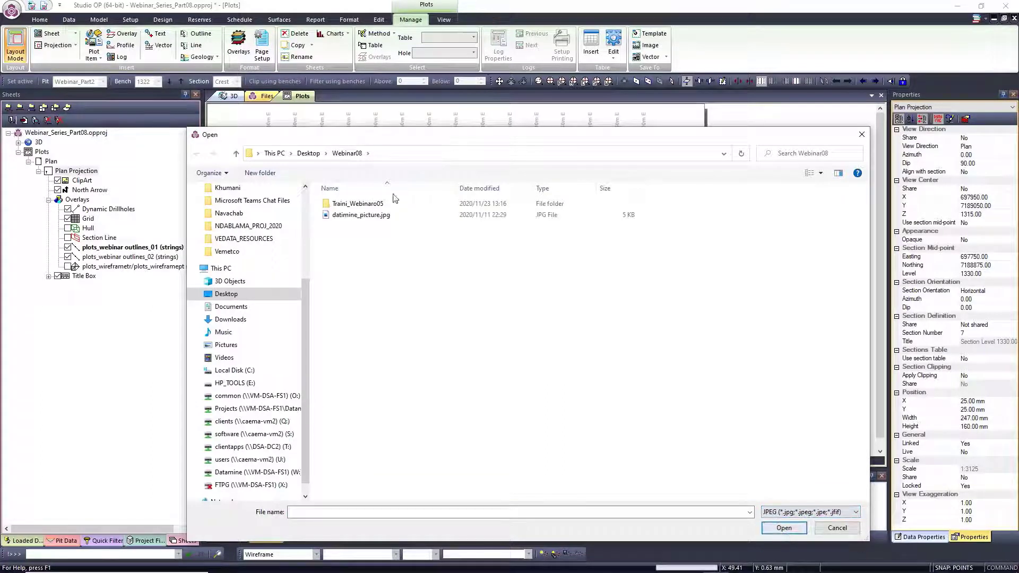
pyautogui.click(367, 215)
pyautogui.click(775, 530)
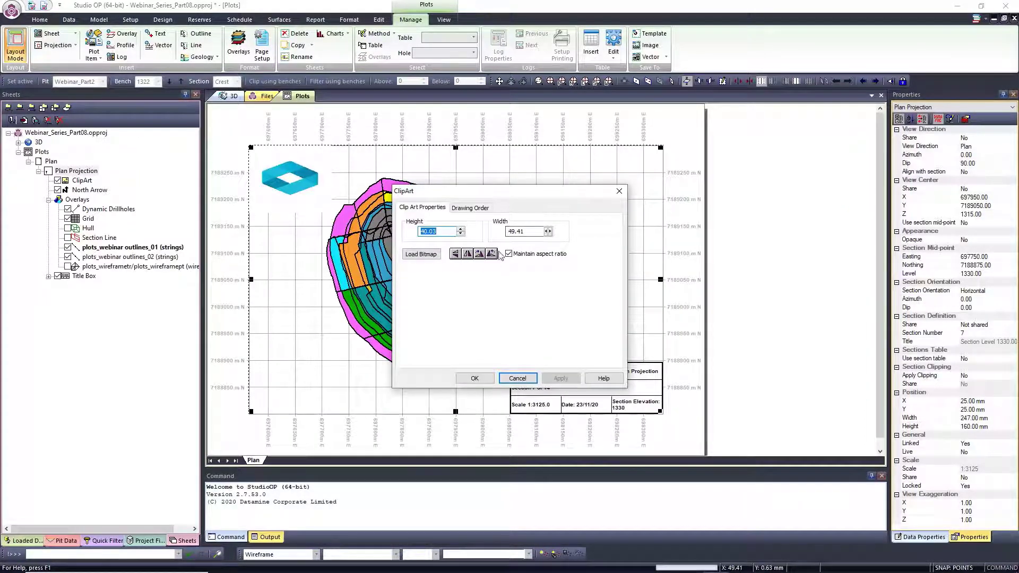
# Accept the logo's clip art settings, then shrink it to about 27 by 9 mm and fit it inside the title box's empty first cell
pyautogui.click(474, 379)
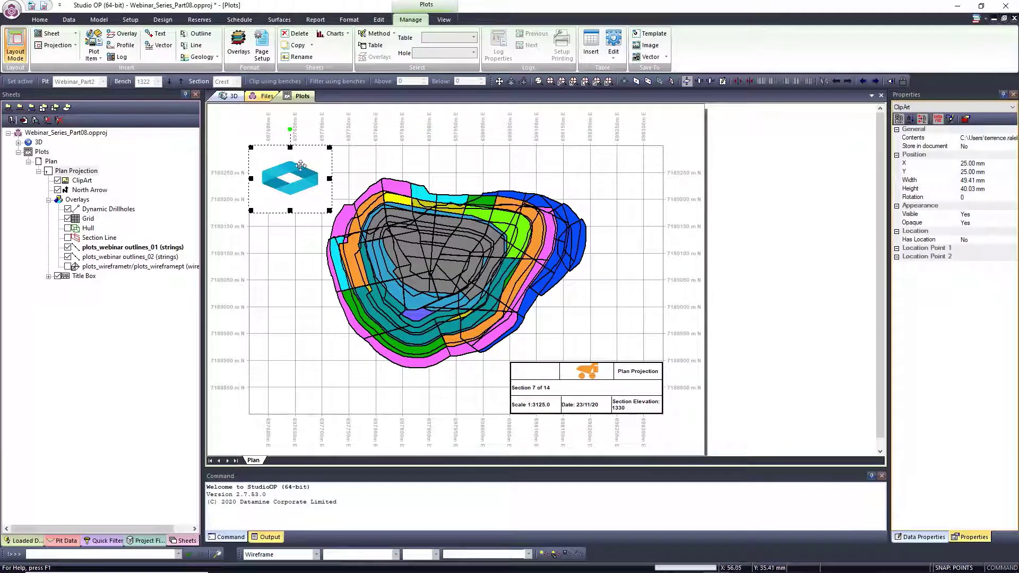
pyautogui.moveTo(295, 173); pyautogui.dragTo(514, 366)
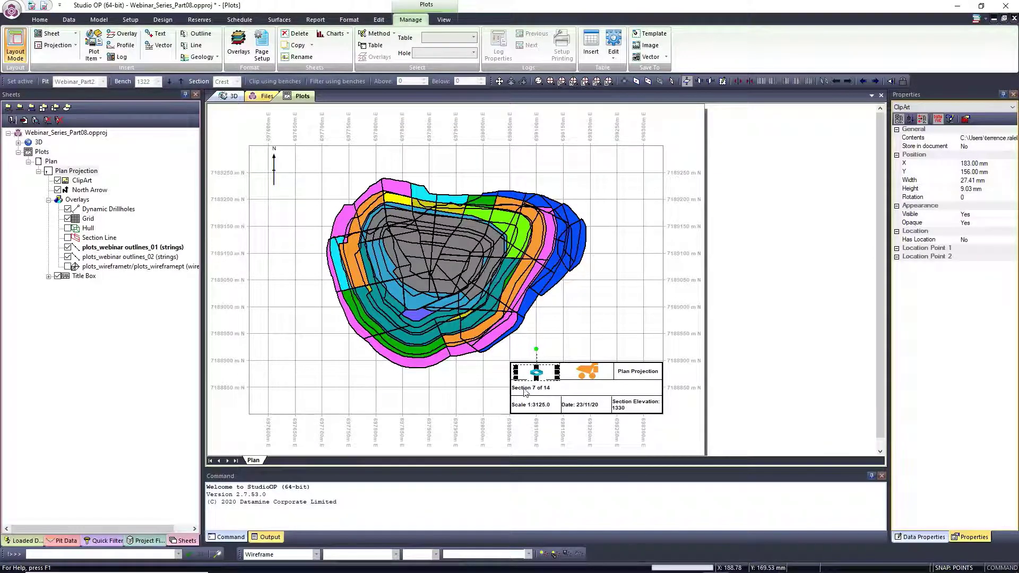
pyautogui.moveTo(537, 374); pyautogui.dragTo(537, 374)
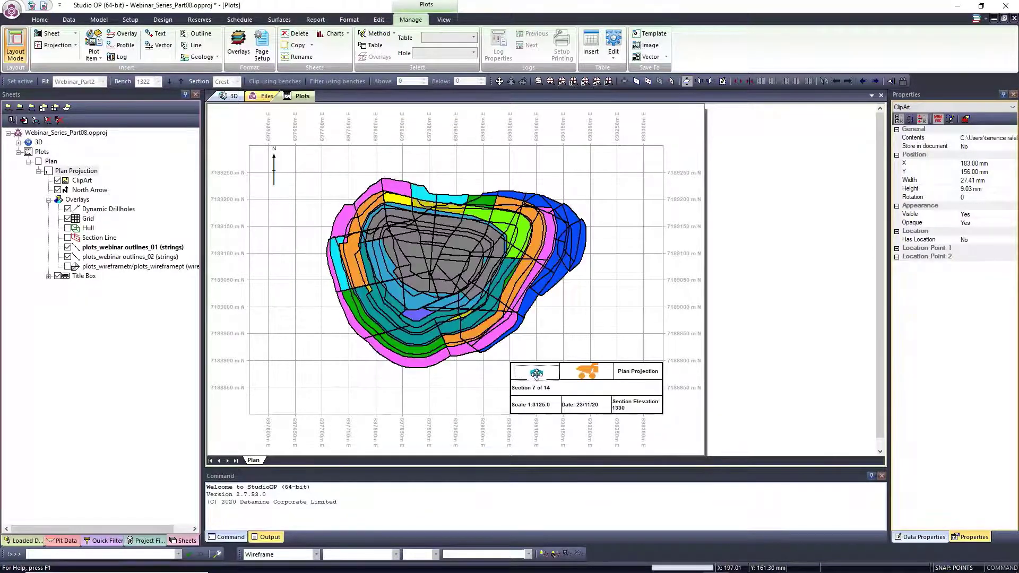
pyautogui.moveTo(538, 374); pyautogui.dragTo(555, 376)
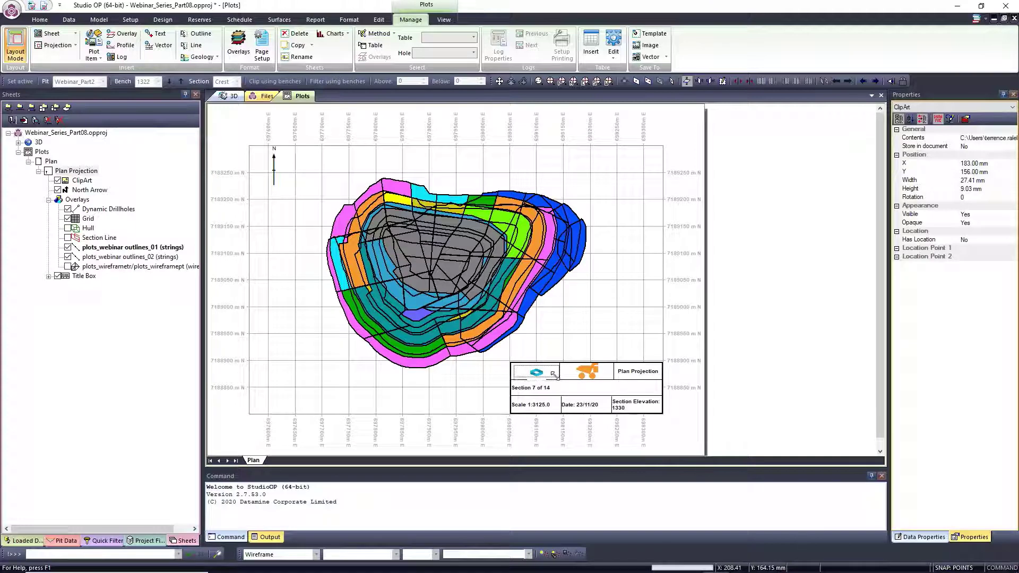
pyautogui.click(601, 396)
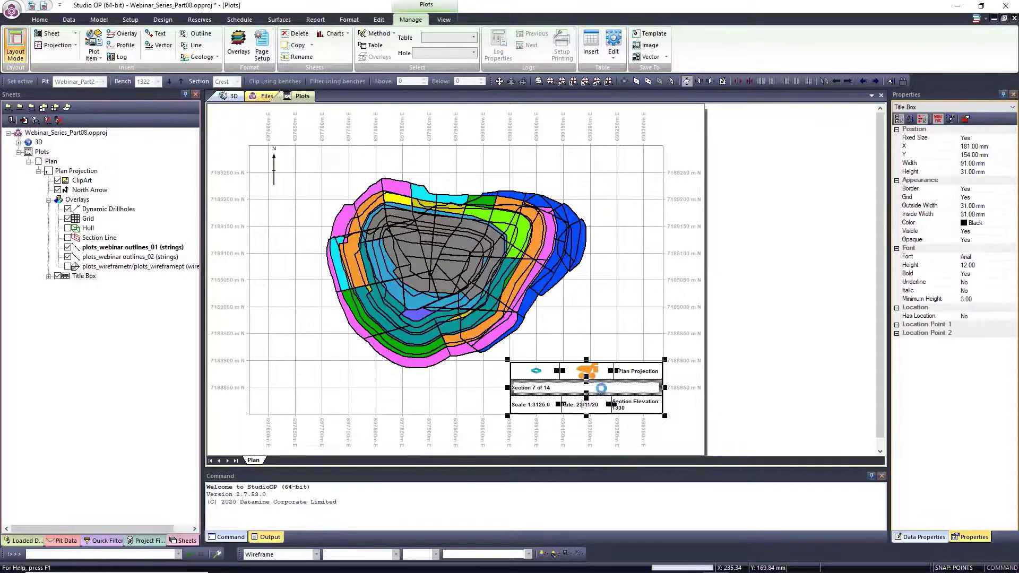
pyautogui.click(623, 334)
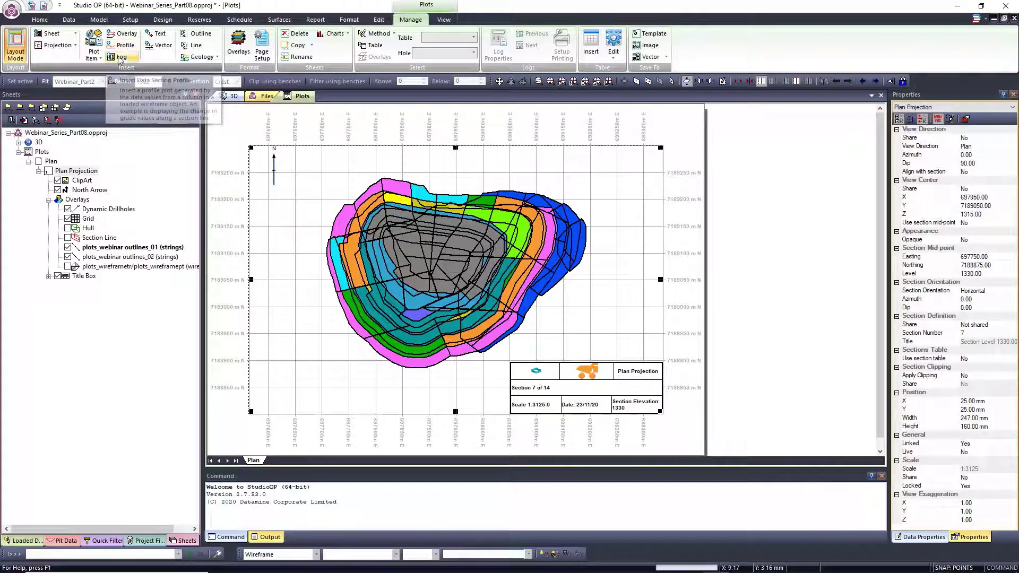
# Insert a filled, labelled scale bar into the plan projection and place it just above the title box
pyautogui.click(94, 54)
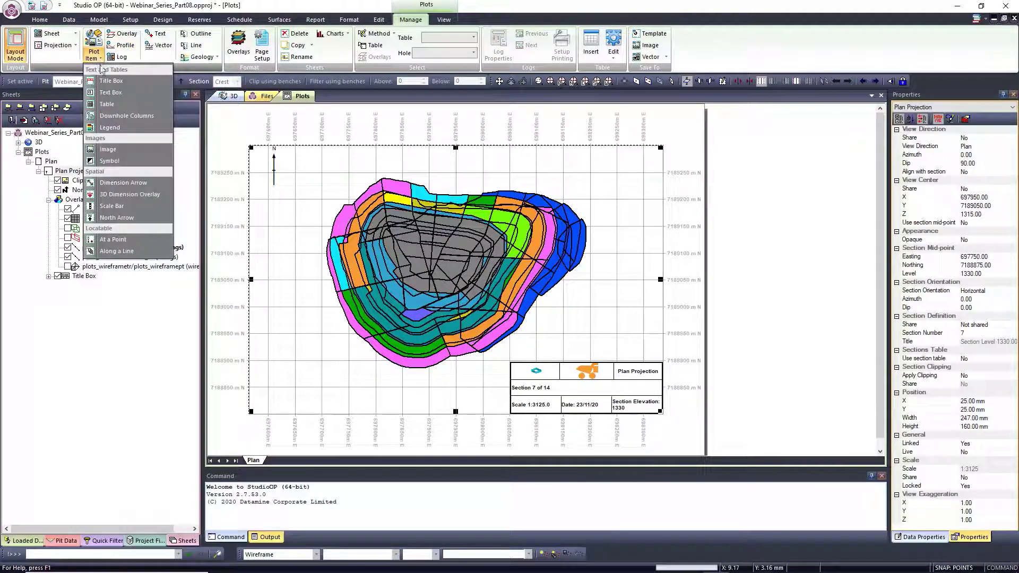
pyautogui.click(112, 206)
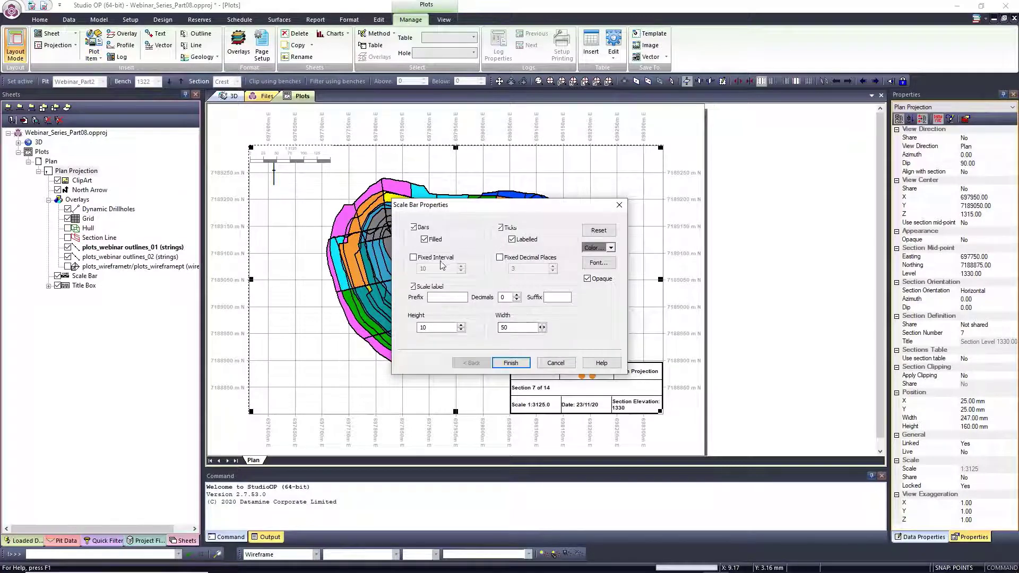
pyautogui.doubleClick(500, 327)
pyautogui.write('20')
pyautogui.click(510, 363)
pyautogui.moveTo(298, 148); pyautogui.dragTo(619, 348)
pyautogui.click(630, 335)
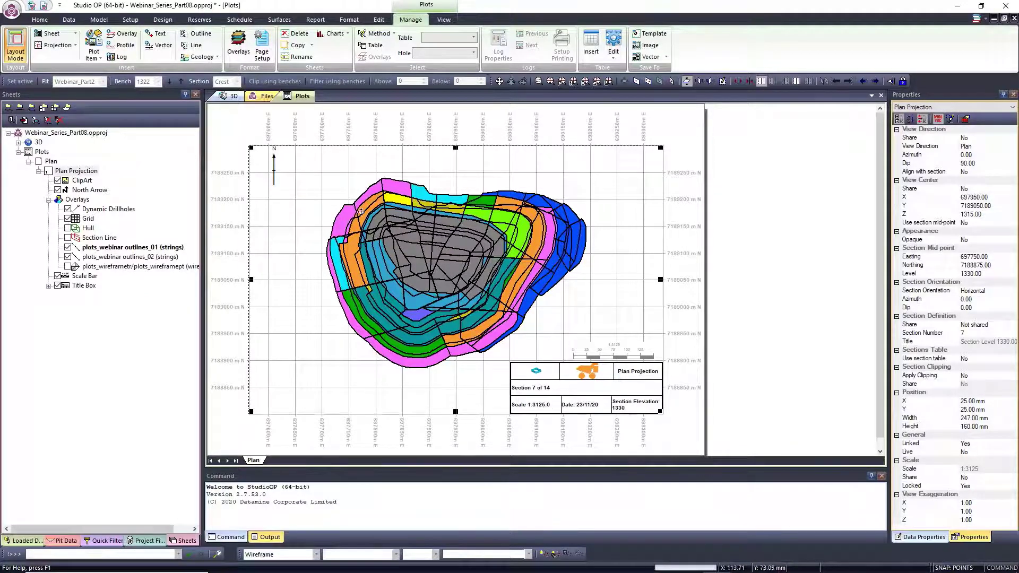
# Restyle the north arrow as a half-filled arrowhead with label size 54, and move it slightly inward to about X 29, Y 29 mm
pyautogui.doubleClick(278, 166)
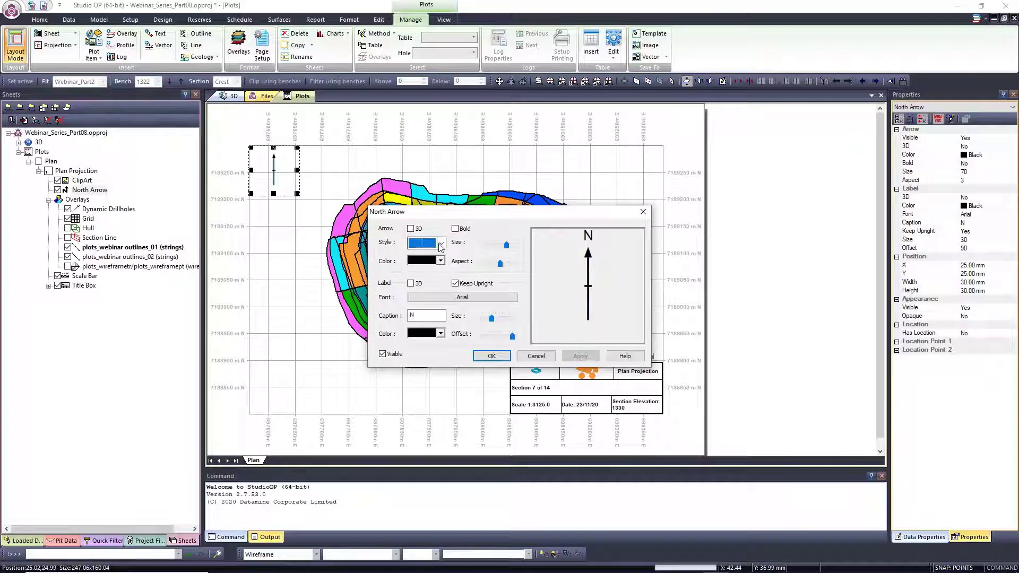
pyautogui.click(440, 245)
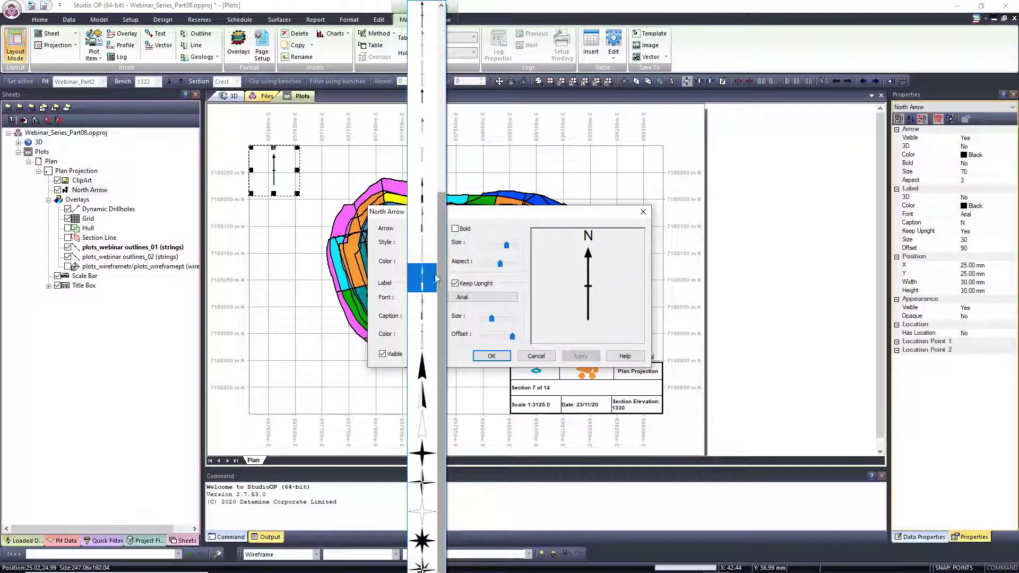
pyautogui.click(424, 400)
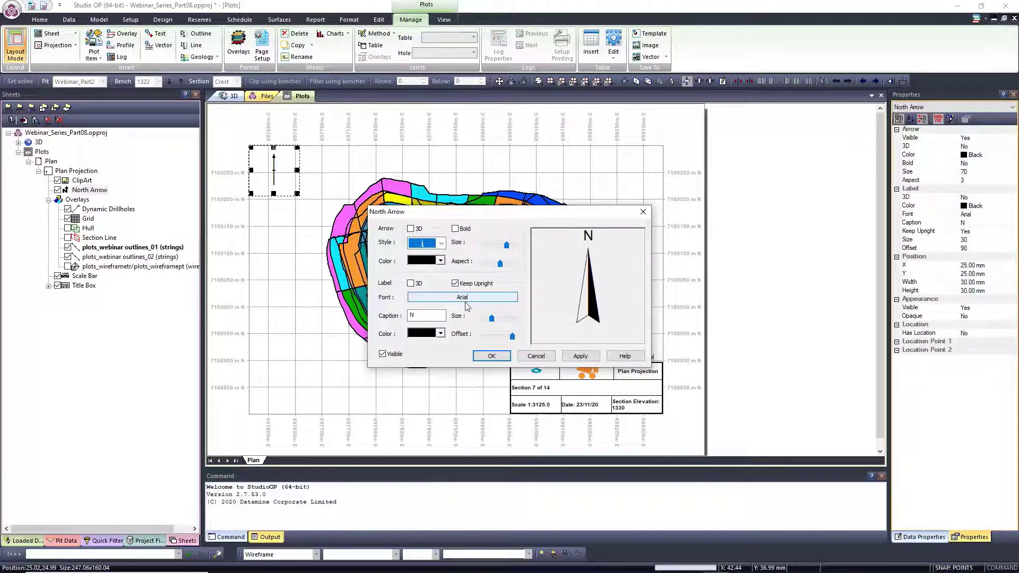
pyautogui.click(493, 320)
pyautogui.moveTo(493, 320); pyautogui.dragTo(500, 319)
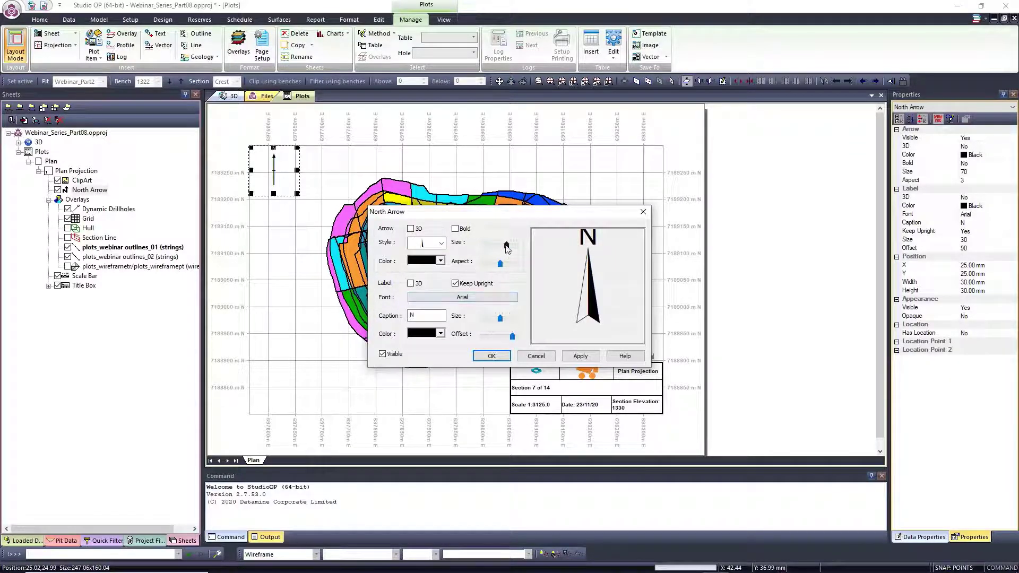
pyautogui.click(584, 359)
pyautogui.click(481, 353)
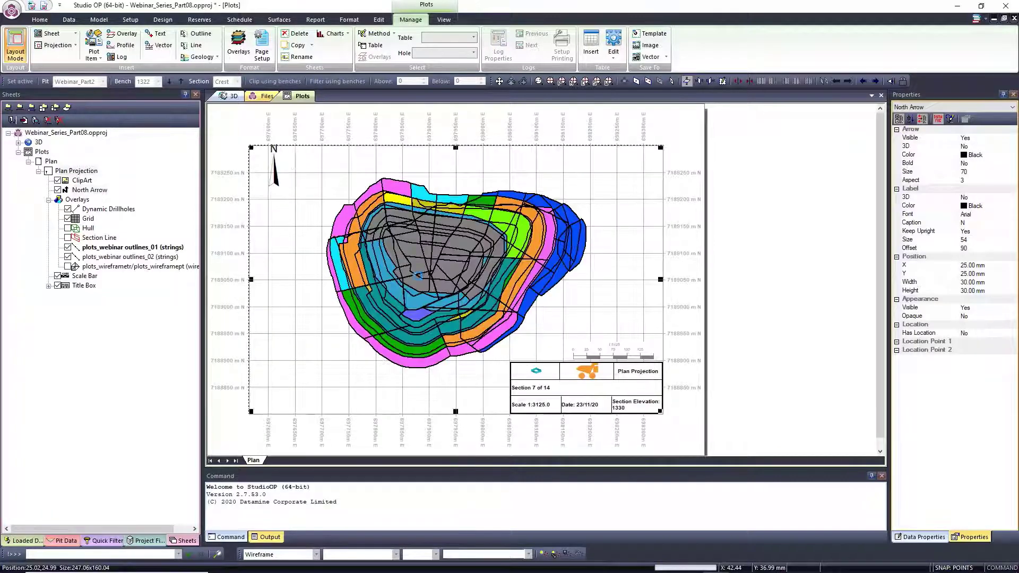
pyautogui.moveTo(274, 167); pyautogui.dragTo(282, 173)
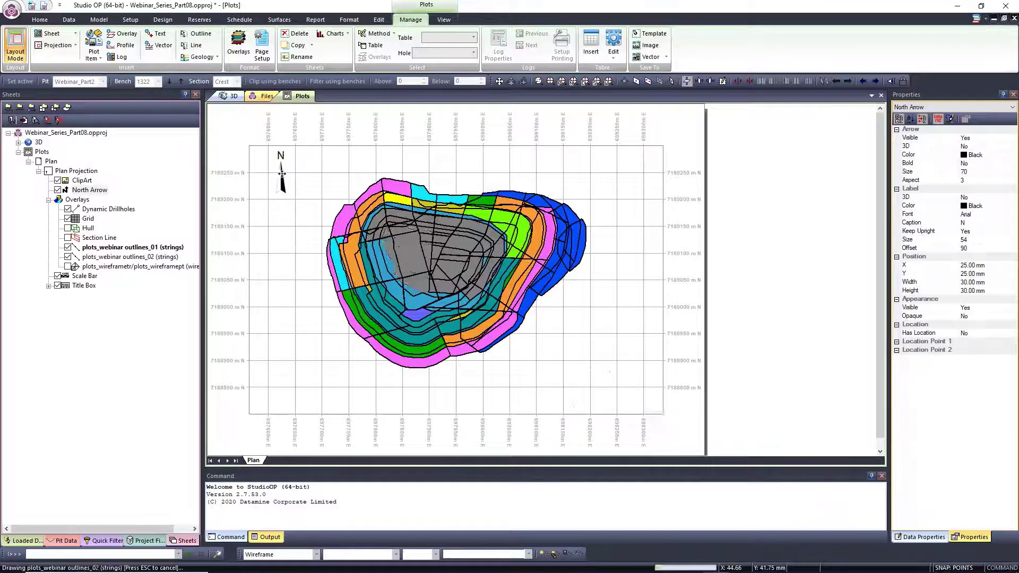
pyautogui.click(334, 169)
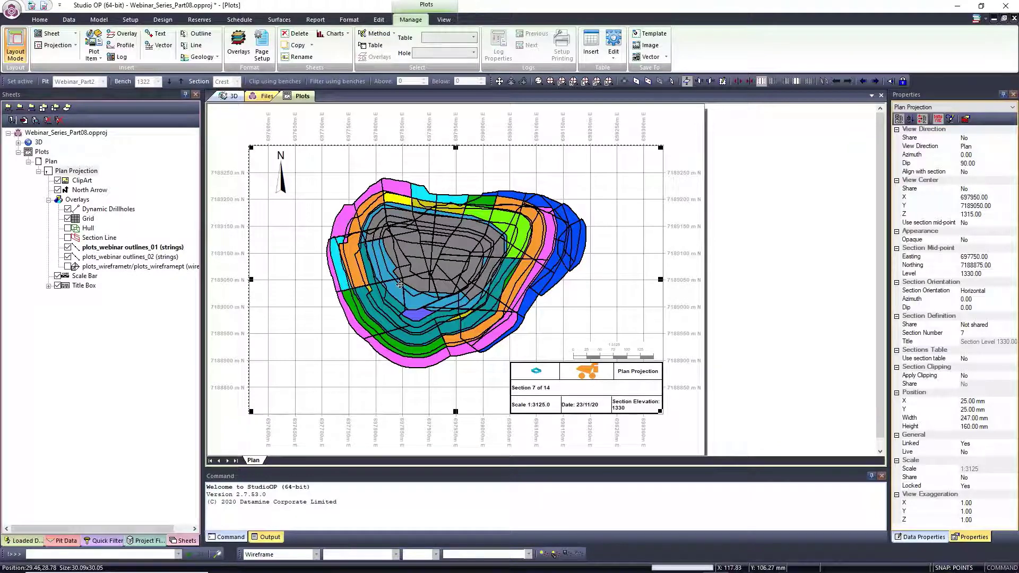
# Insert a legend box into the plan projection and apply the Mined_Blocks legend to it
pyautogui.click(97, 58)
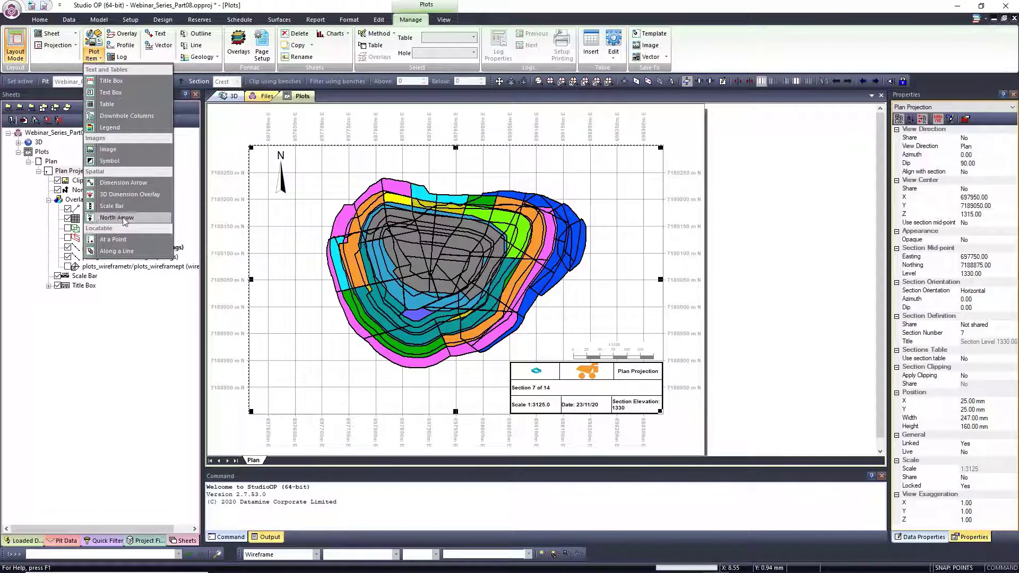
pyautogui.click(110, 127)
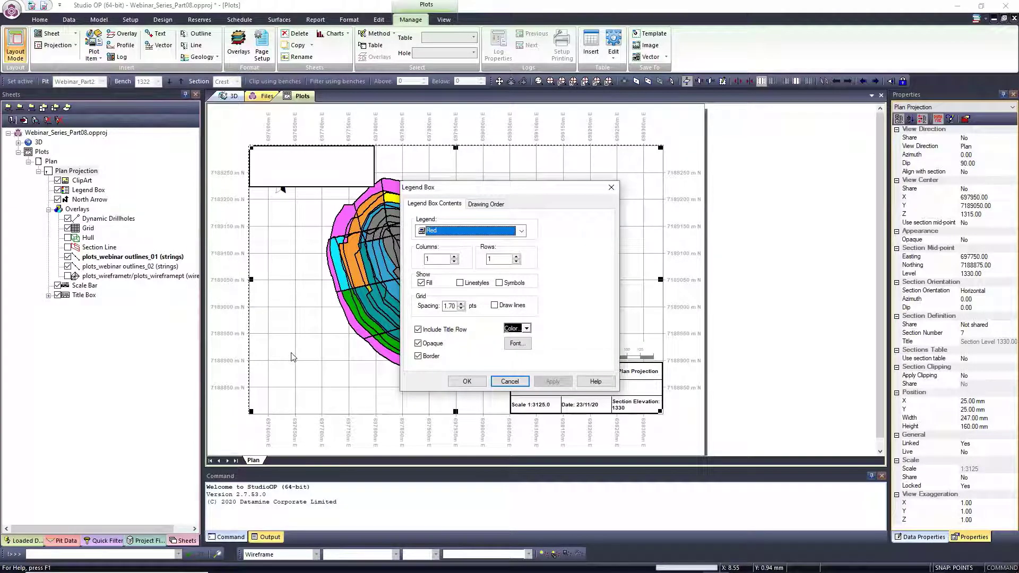
pyautogui.click(521, 230)
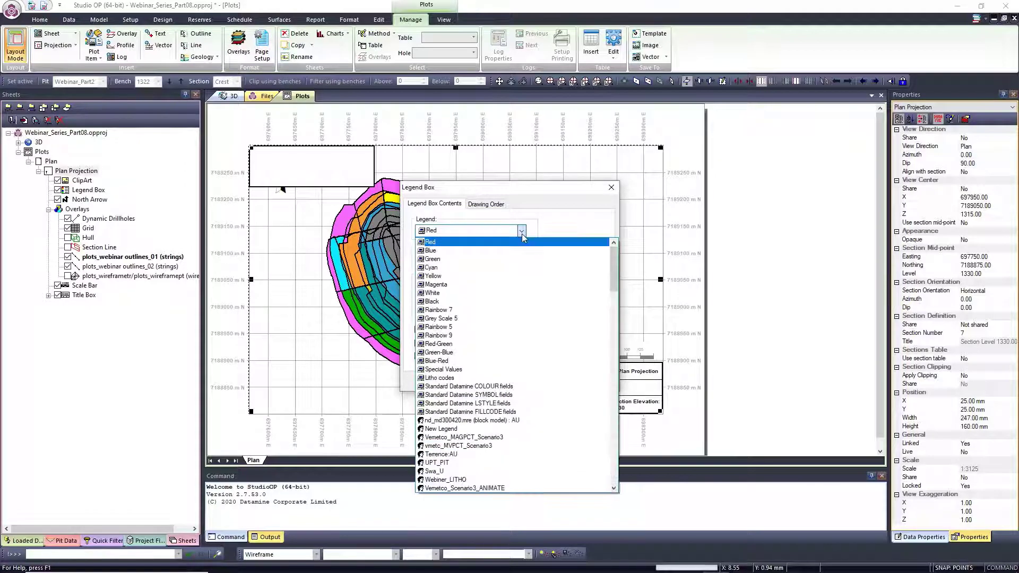
pyautogui.press('m')
pyautogui.press('m')
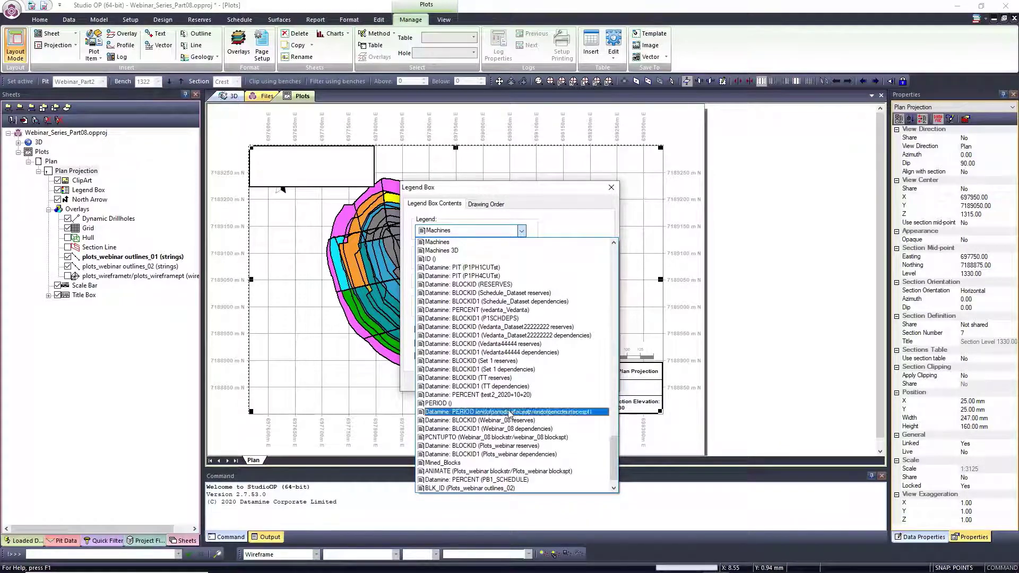
pyautogui.press('Escape')
pyautogui.press('Down')
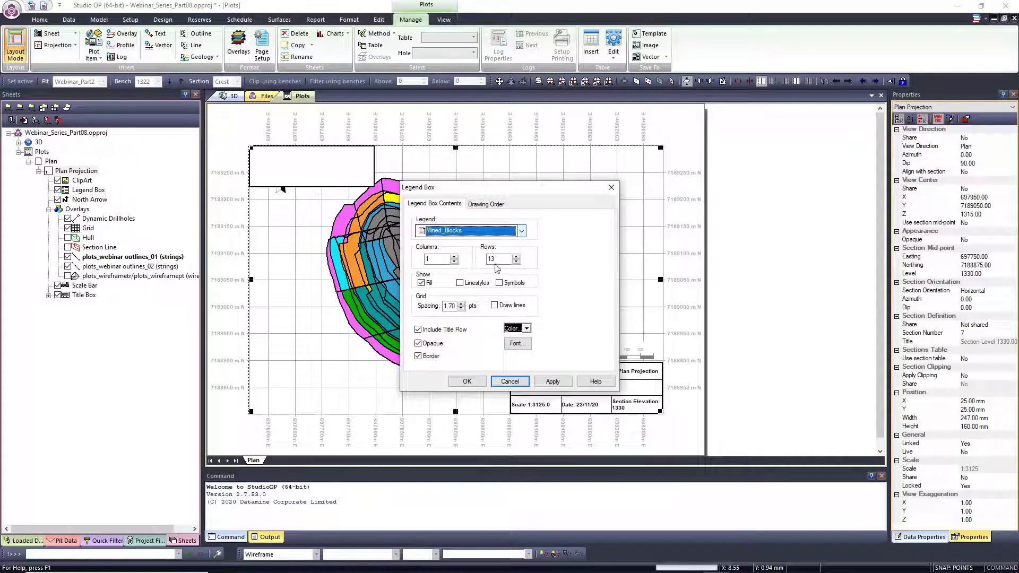
pyautogui.moveTo(481, 191); pyautogui.dragTo(392, 195)
pyautogui.click(465, 386)
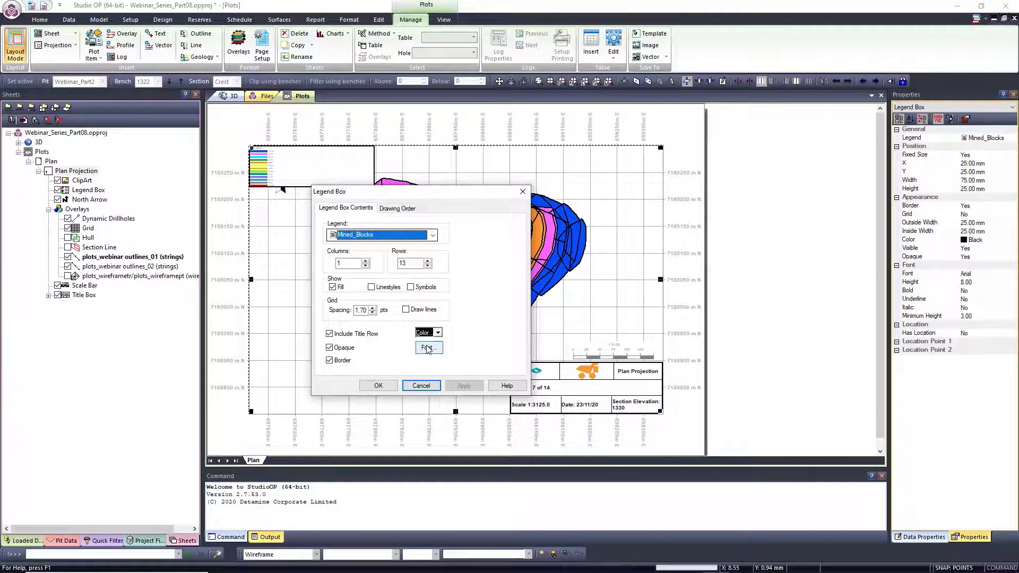
# Set the legend box font to Arial Bold with a maximum size of 12, and draw its grid lines
pyautogui.click(428, 349)
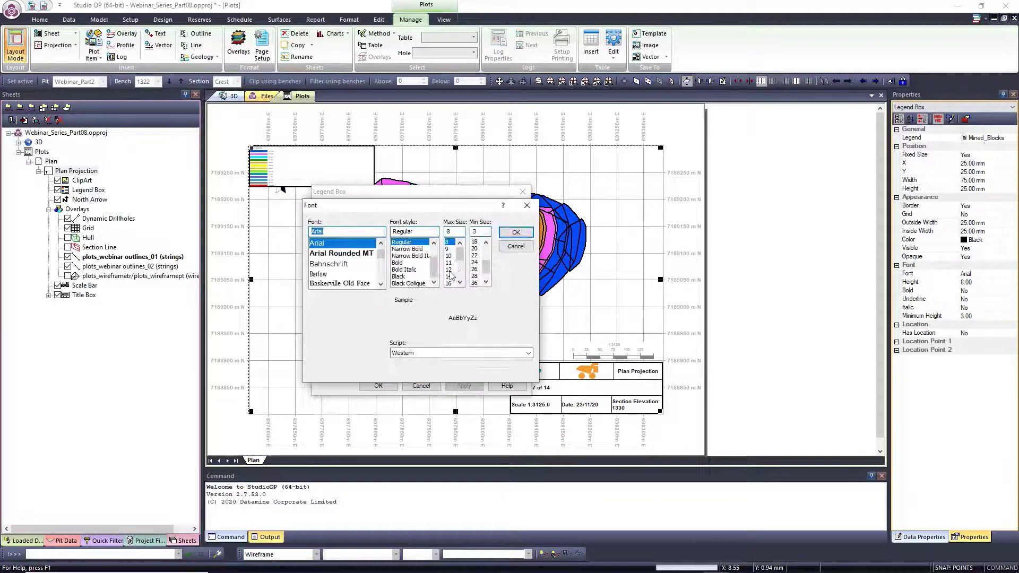
pyautogui.click(449, 270)
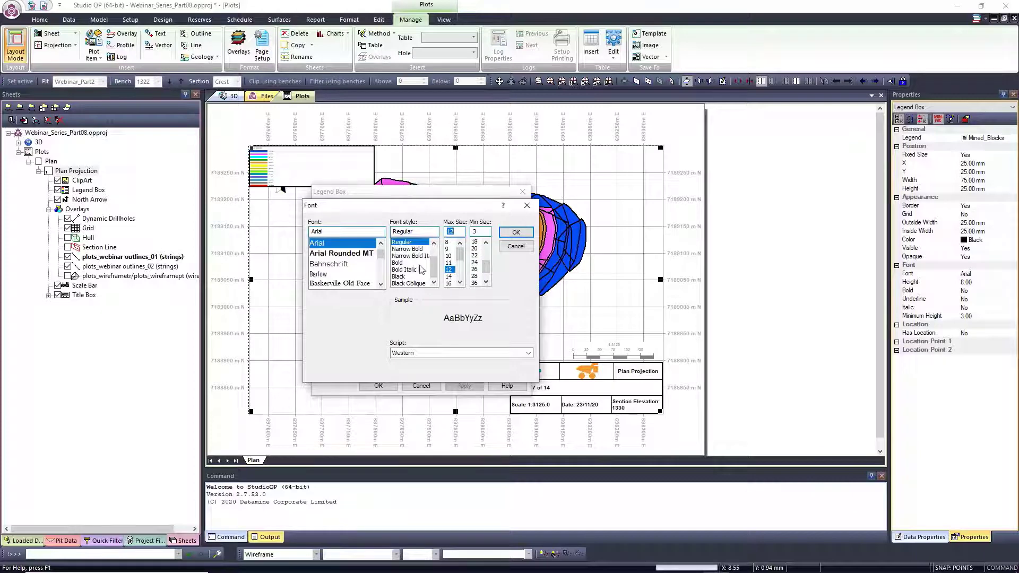
pyautogui.click(398, 263)
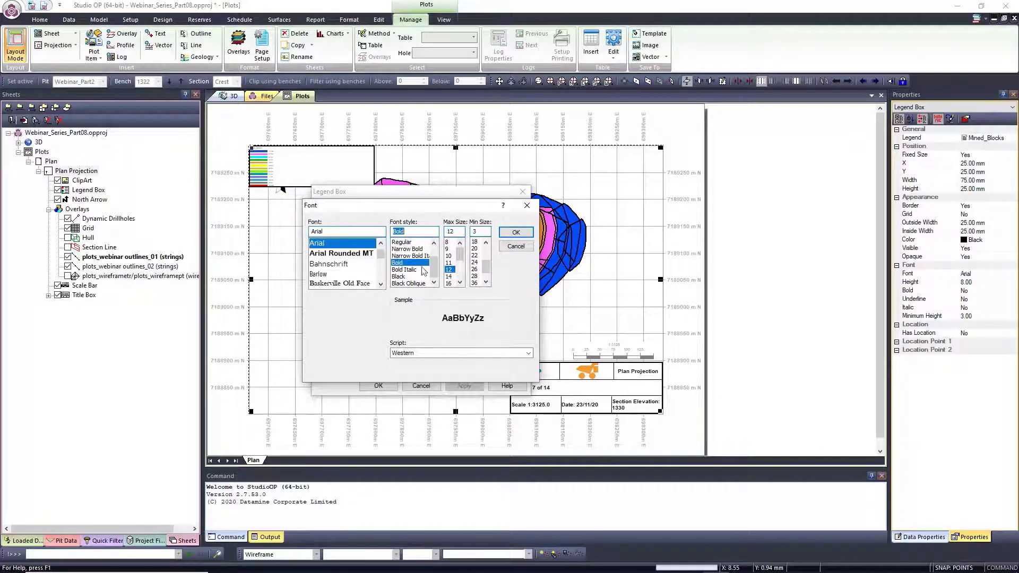
pyautogui.click(516, 233)
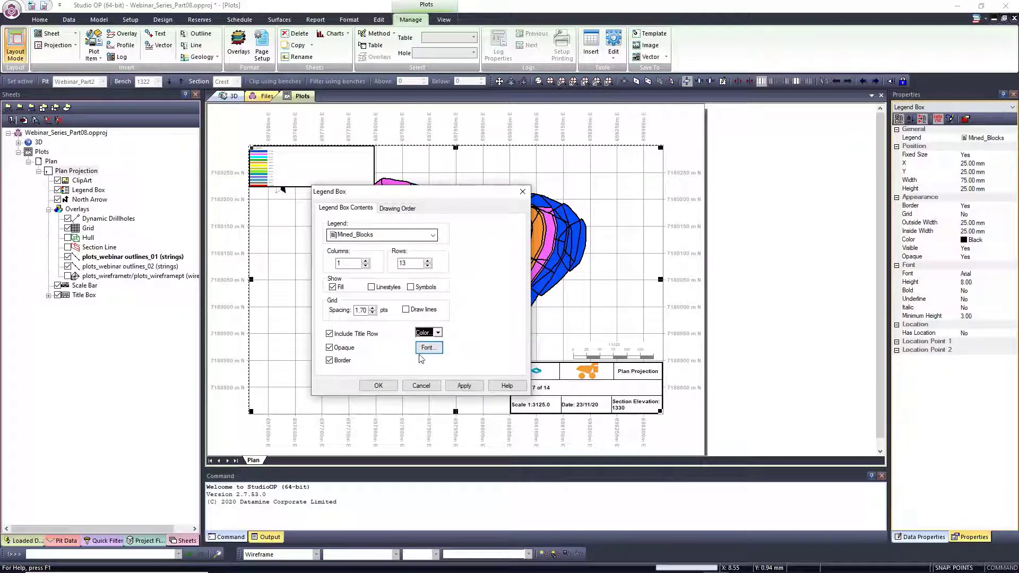
pyautogui.click(406, 310)
pyautogui.click(463, 386)
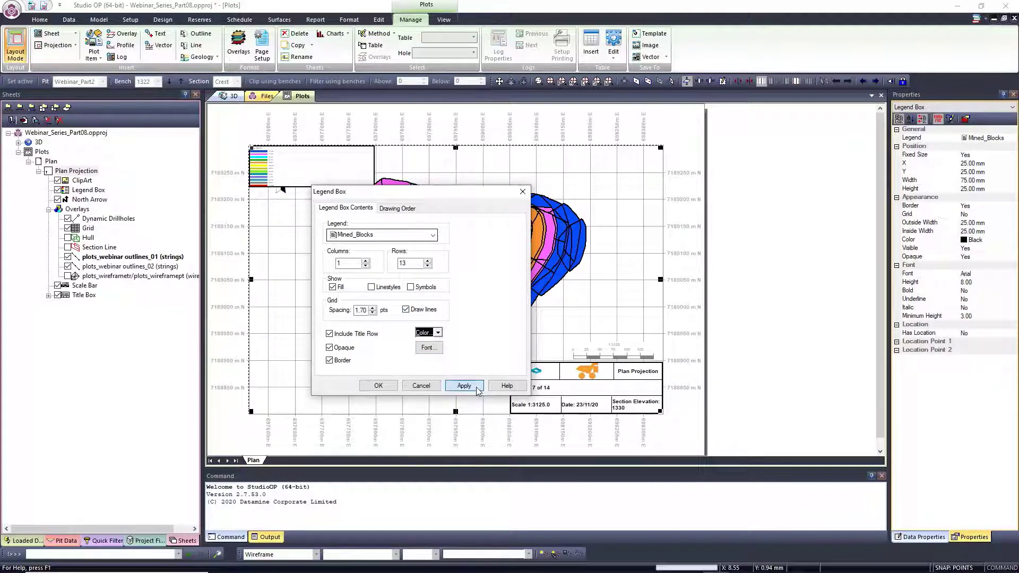
pyautogui.click(379, 386)
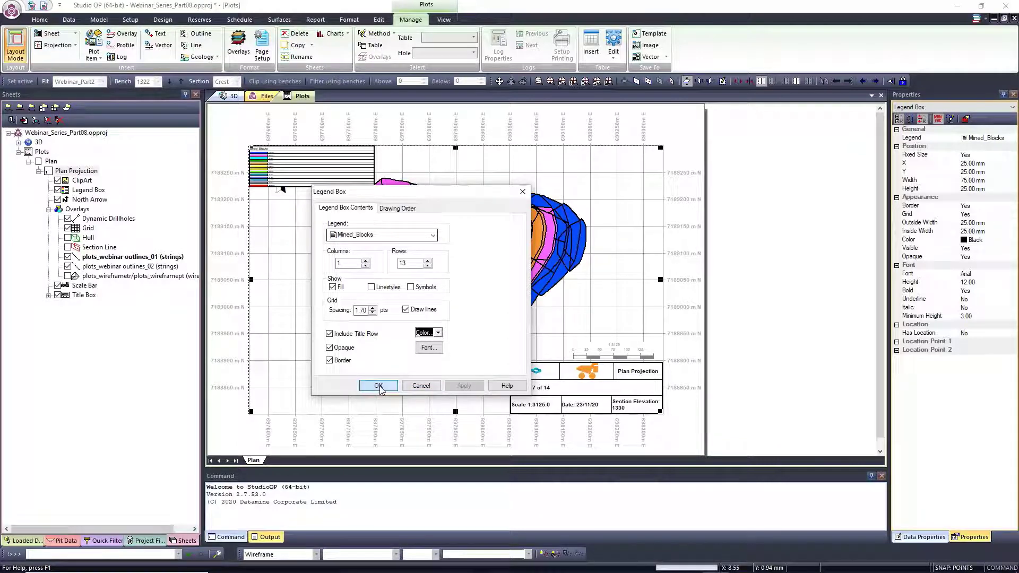
# Resize the legend box to about 34 by 79 mm and position it in the plan's lower-left corner at about X 29, Y 106 mm
pyautogui.click(312, 162)
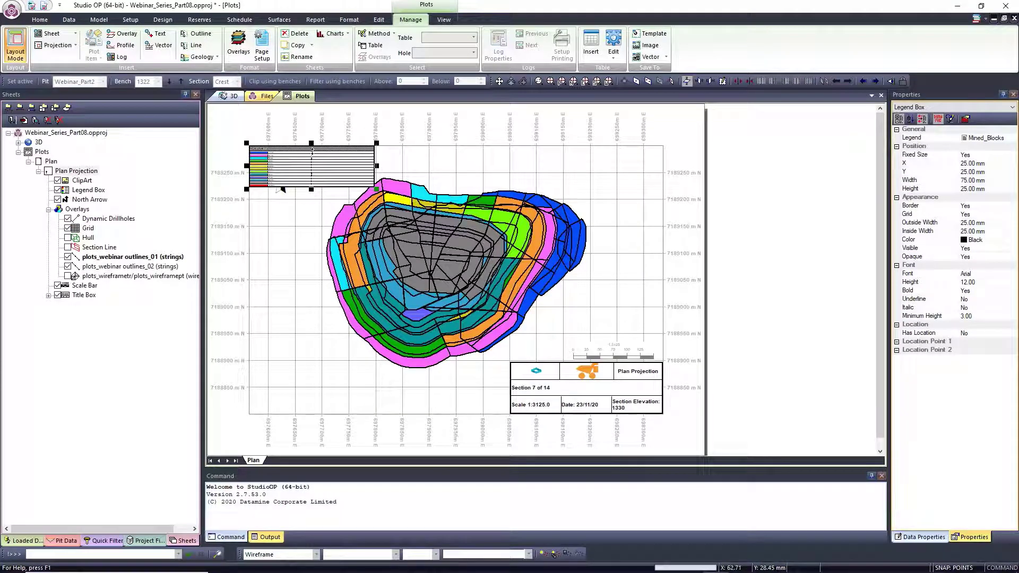
pyautogui.moveTo(312, 147); pyautogui.dragTo(314, 285)
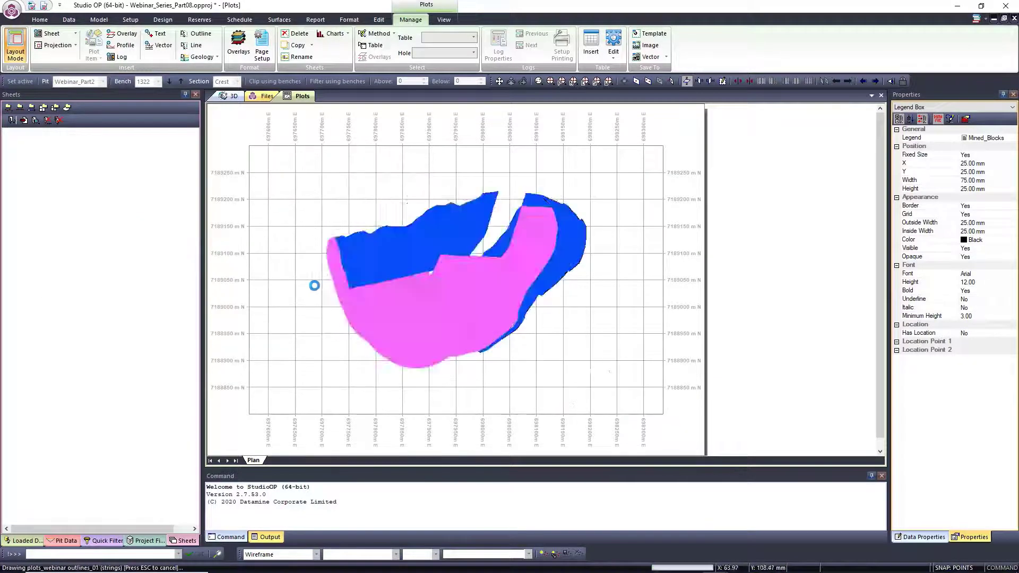
pyautogui.moveTo(377, 329); pyautogui.dragTo(307, 421)
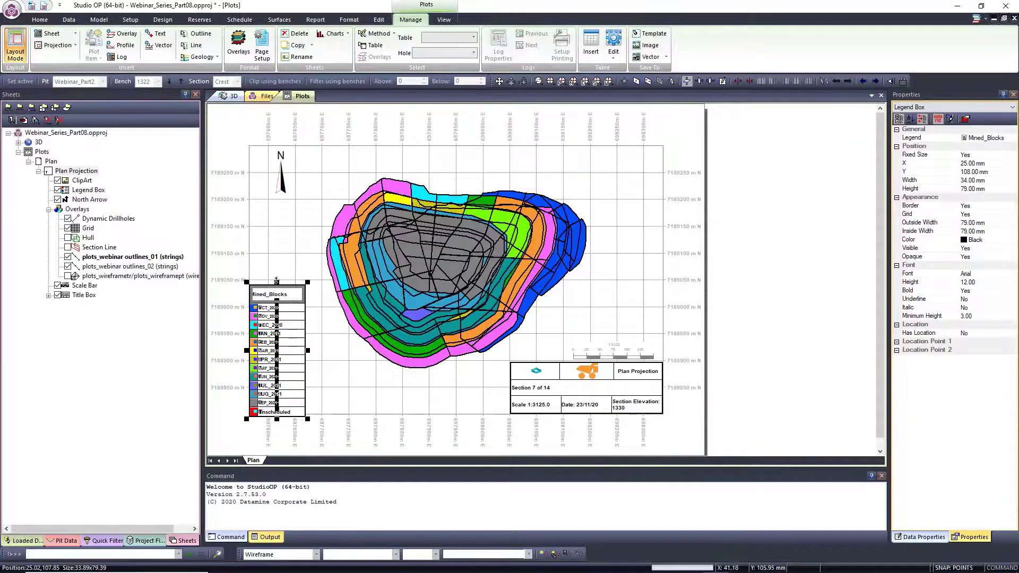
pyautogui.click(341, 358)
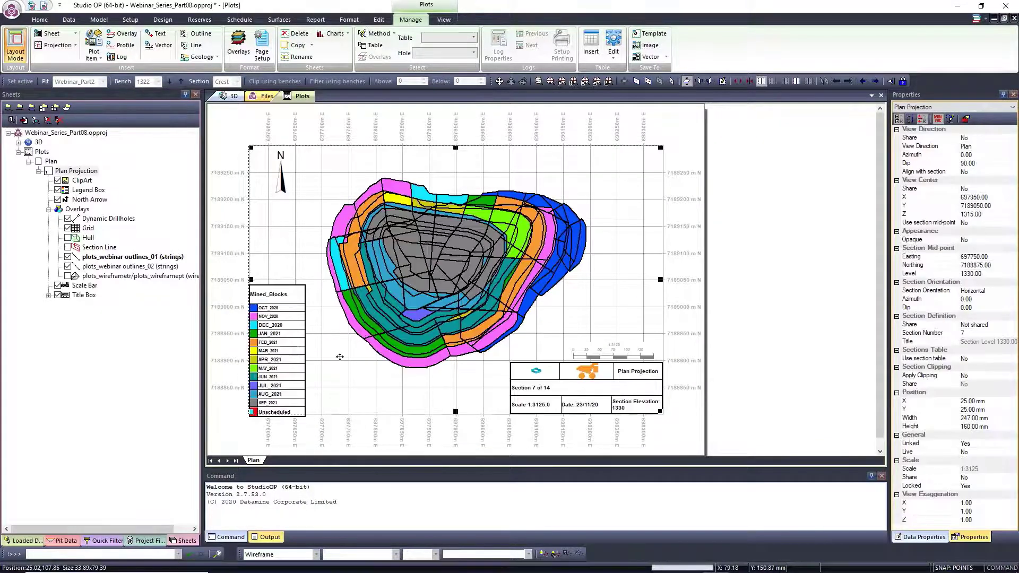
pyautogui.click(274, 348)
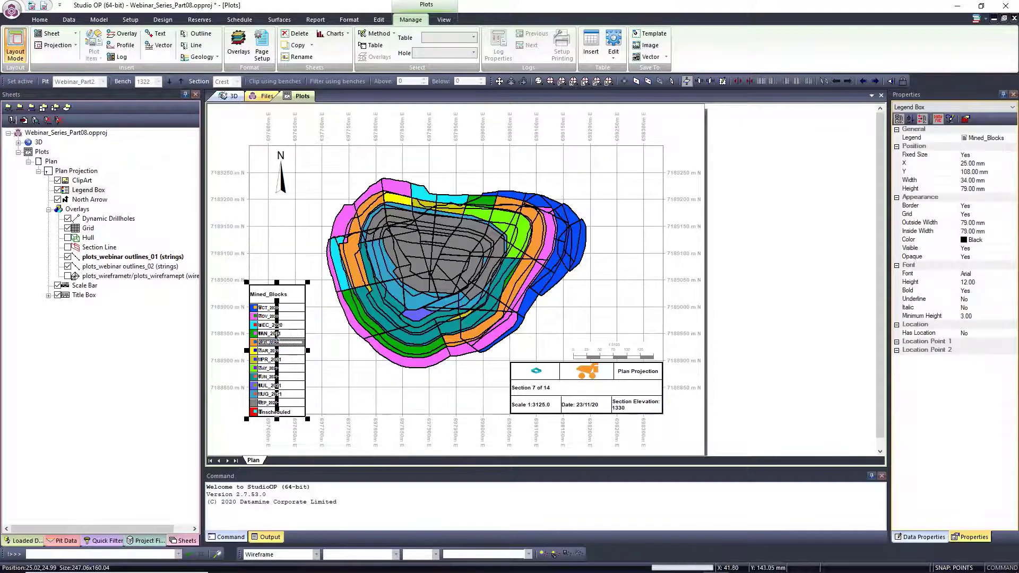
pyautogui.click(298, 294)
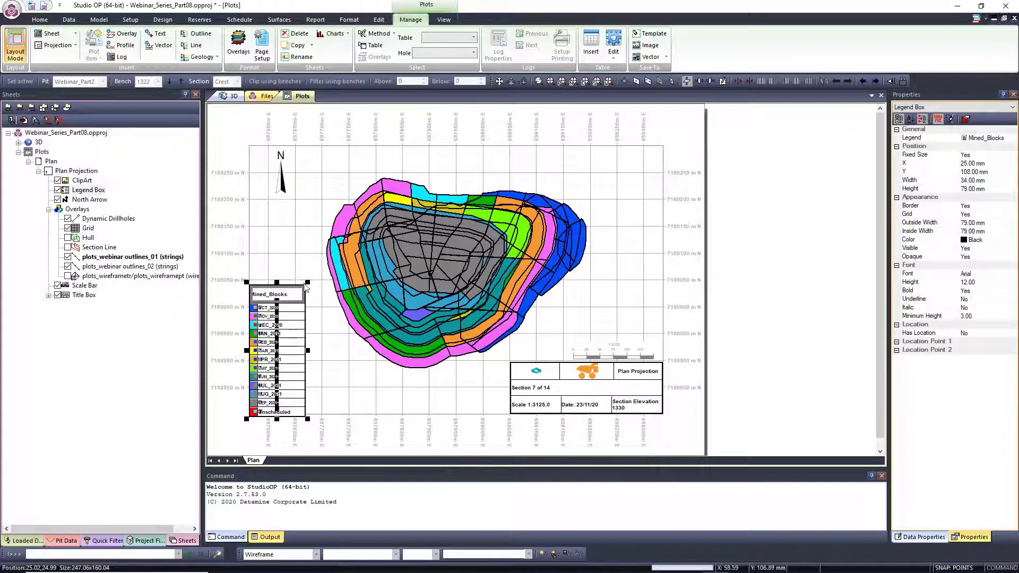
pyautogui.moveTo(297, 285); pyautogui.dragTo(306, 281)
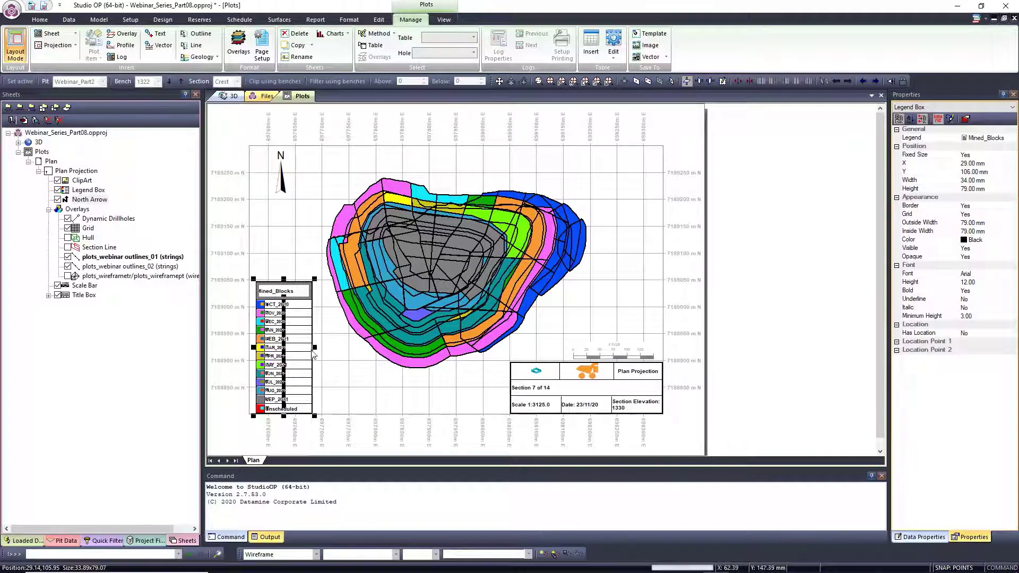
# Widen the Mined_Blocks legend box slightly in the plan's lower-left corner and deselect it
pyautogui.moveTo(315, 279); pyautogui.dragTo(320, 276)
pyautogui.click(352, 371)
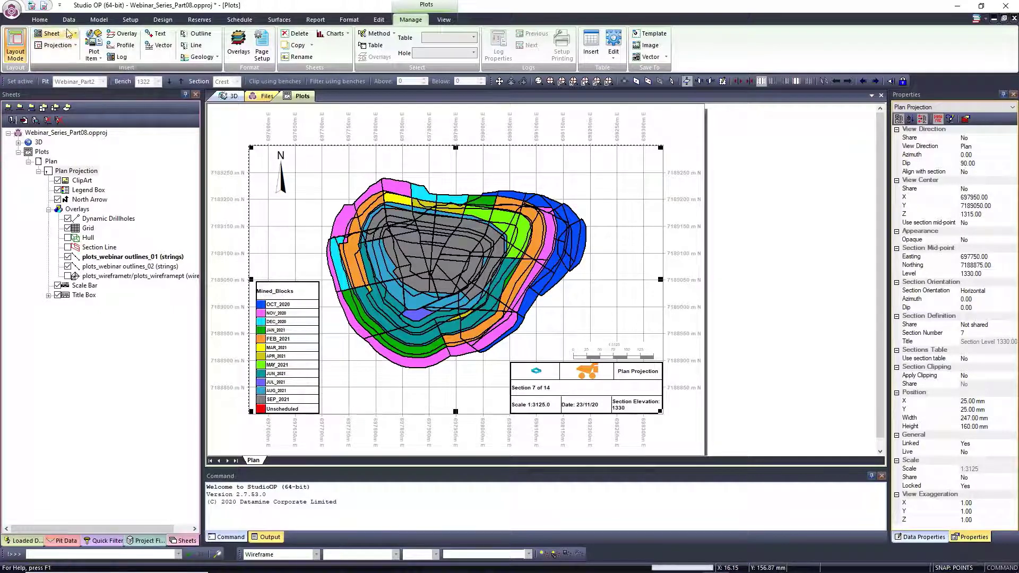
# Insert a text box into the plan projection with the contents "Webinar_08 Plots"
pyautogui.click(94, 56)
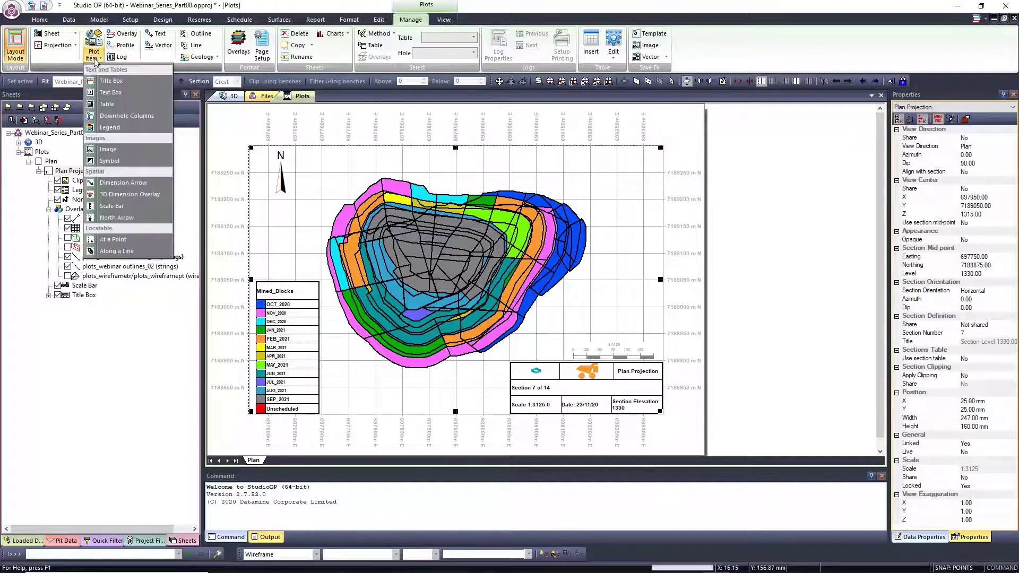
pyautogui.click(113, 92)
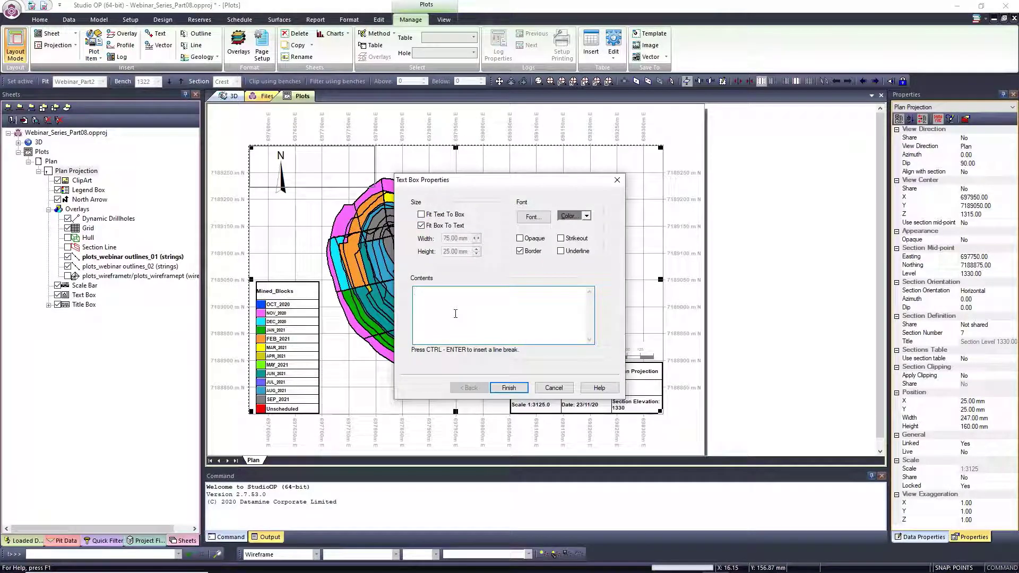
pyautogui.write('Webinar')
pyautogui.write('Plots')
pyautogui.click(510, 388)
# Set the new text box's font to Arial Bold size 12 and finish creating the box
pyautogui.click(534, 217)
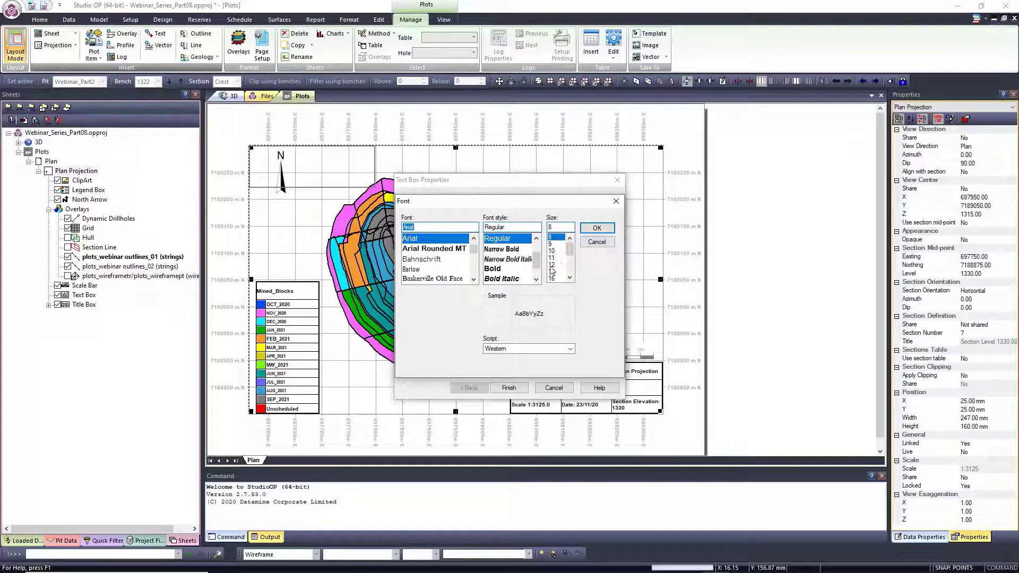
pyautogui.click(552, 265)
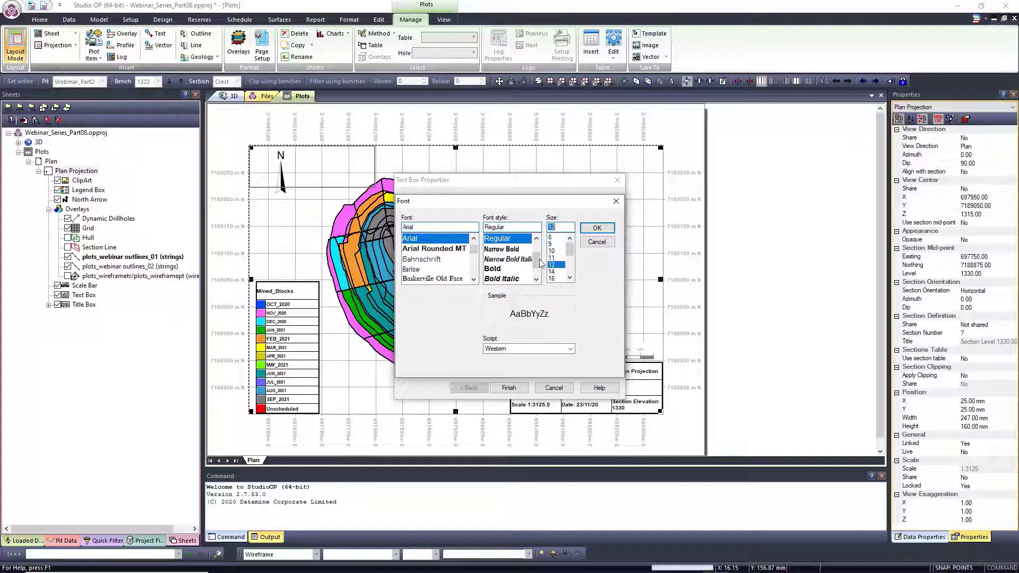
pyautogui.click(501, 270)
pyautogui.click(597, 228)
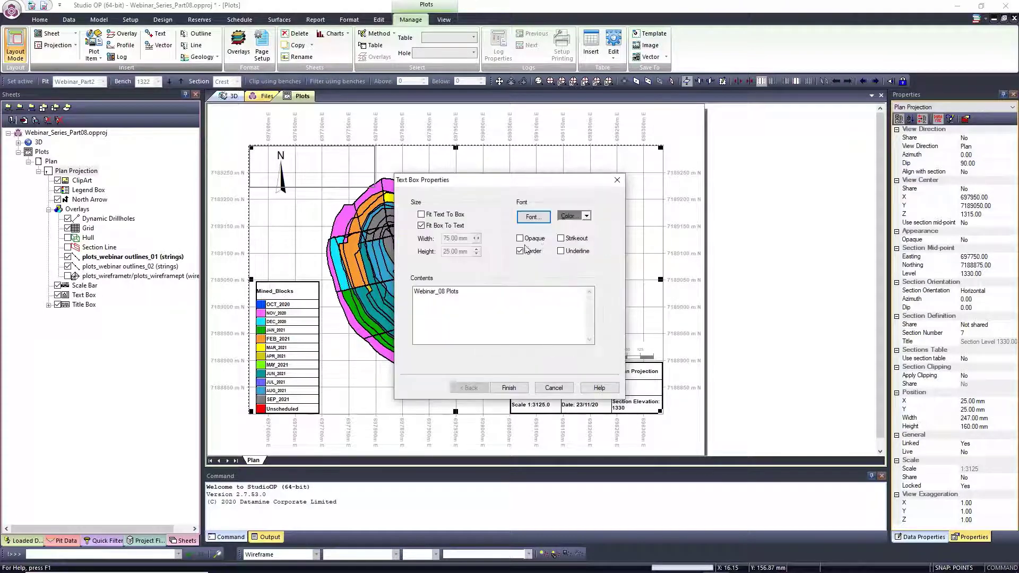
pyautogui.click(509, 388)
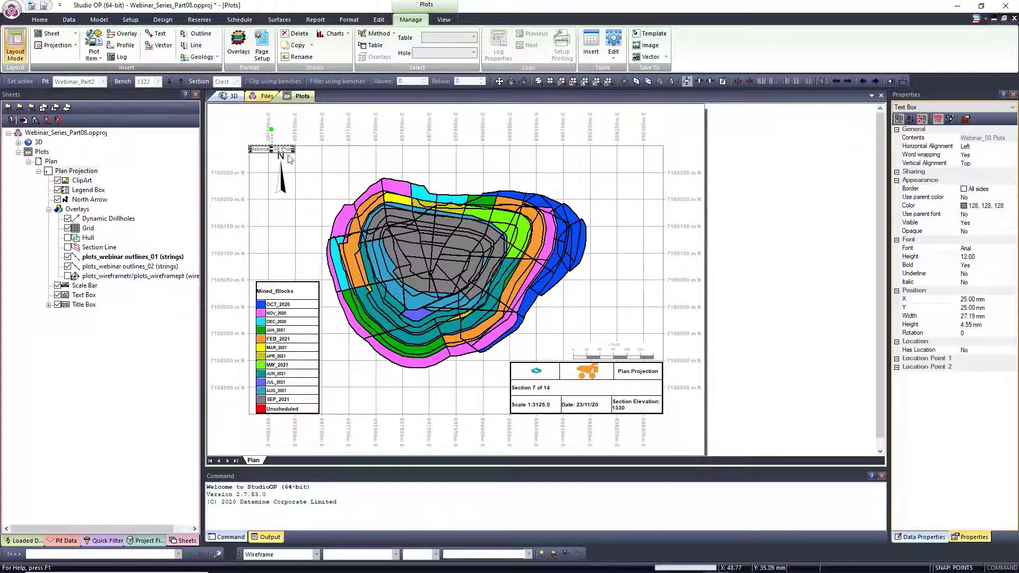
# Place the Webinar_08 Plots text box above the pit at about X 92, Y 27 mm, and size it to about 78 by 14 mm
pyautogui.moveTo(286, 147); pyautogui.dragTo(490, 170)
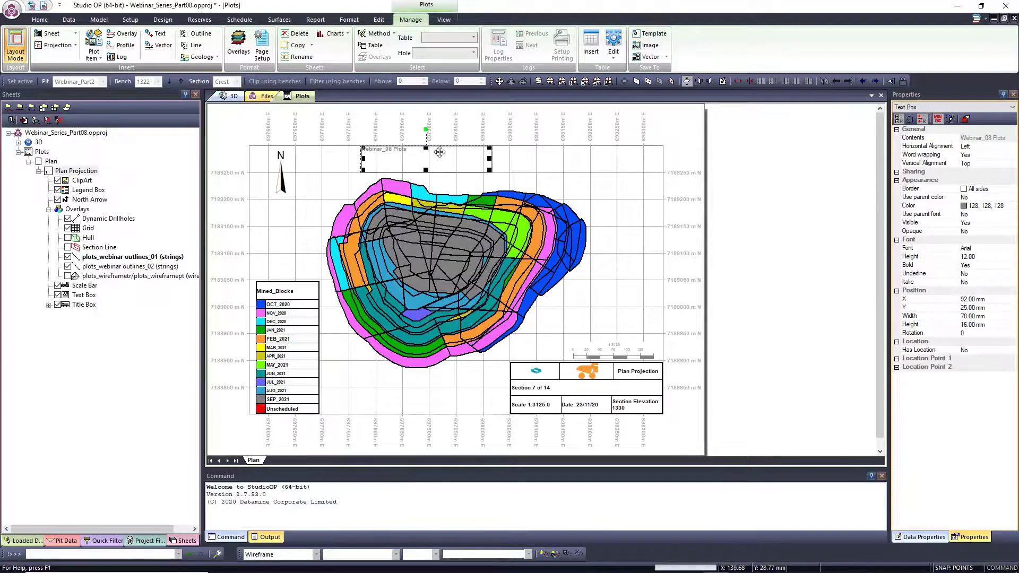
pyautogui.moveTo(426, 150); pyautogui.dragTo(426, 152)
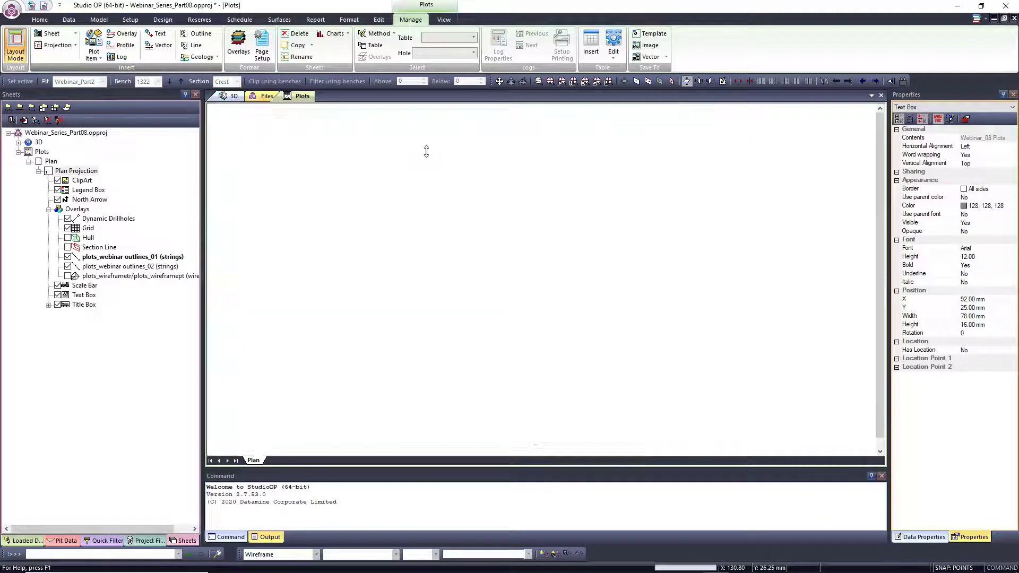
# Align the text in the Webinar_08 Plots box to Centre horizontally and Middle vertically
pyautogui.doubleClick(429, 152)
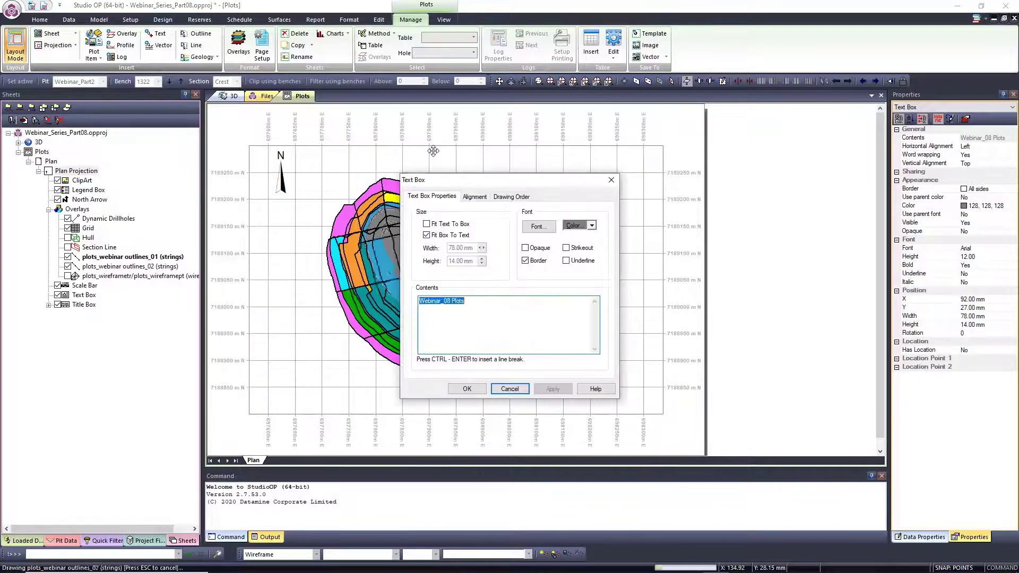
pyautogui.click(475, 197)
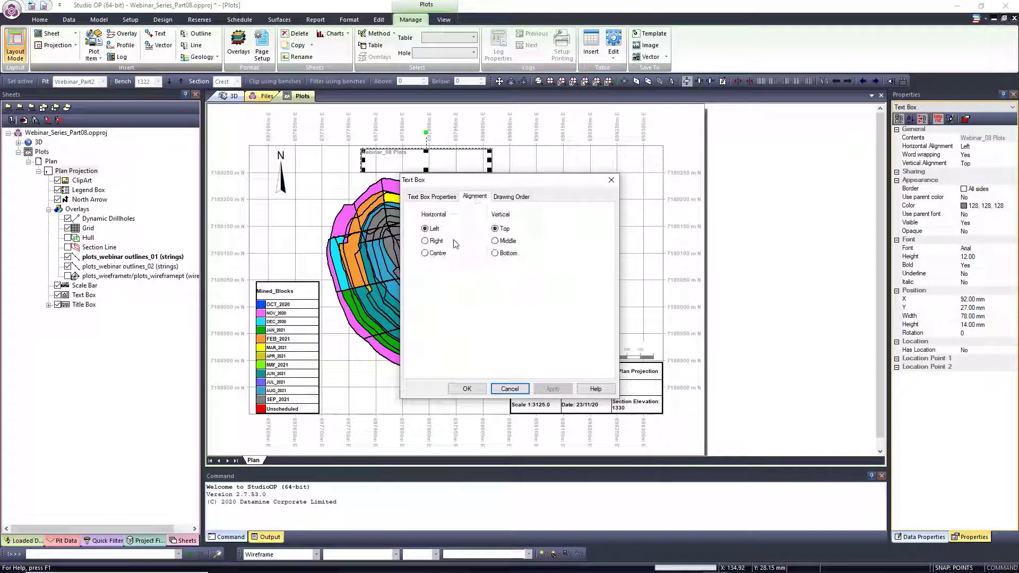
pyautogui.click(427, 253)
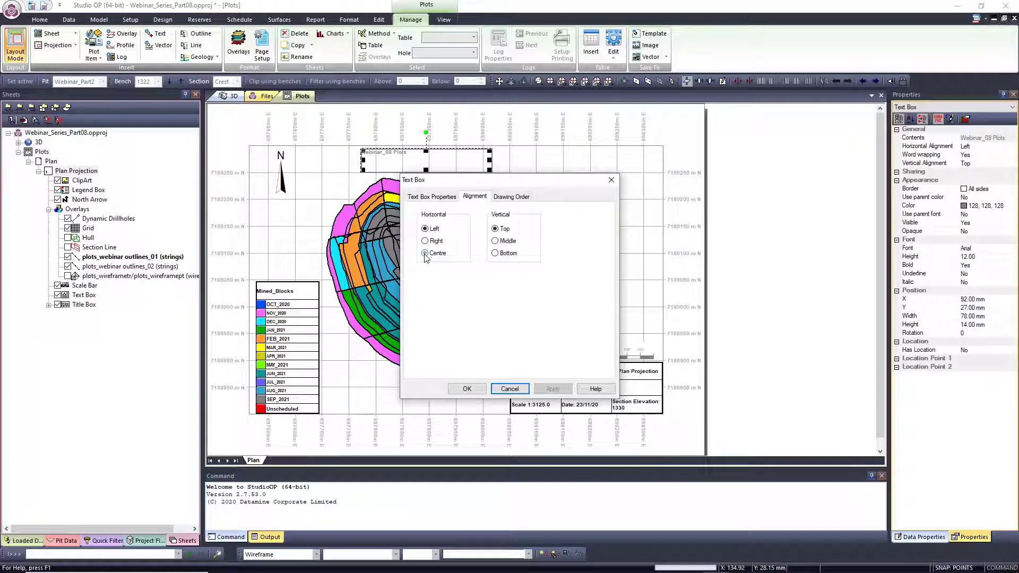
pyautogui.click(498, 242)
pyautogui.click(552, 389)
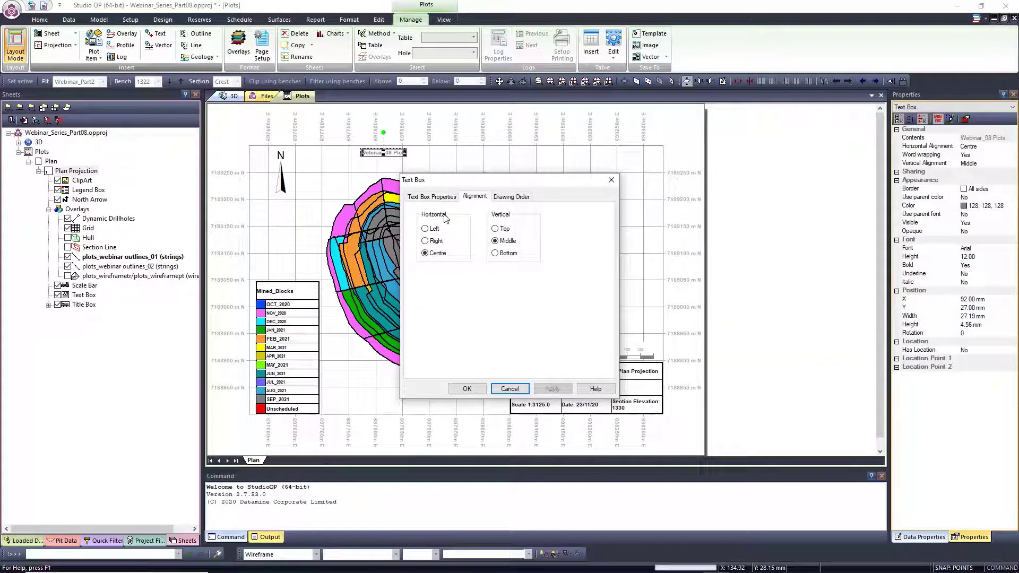
# Make the Webinar_08 Plots text black, the box opaque, and the font Arial Bold size 14
pyautogui.click(427, 197)
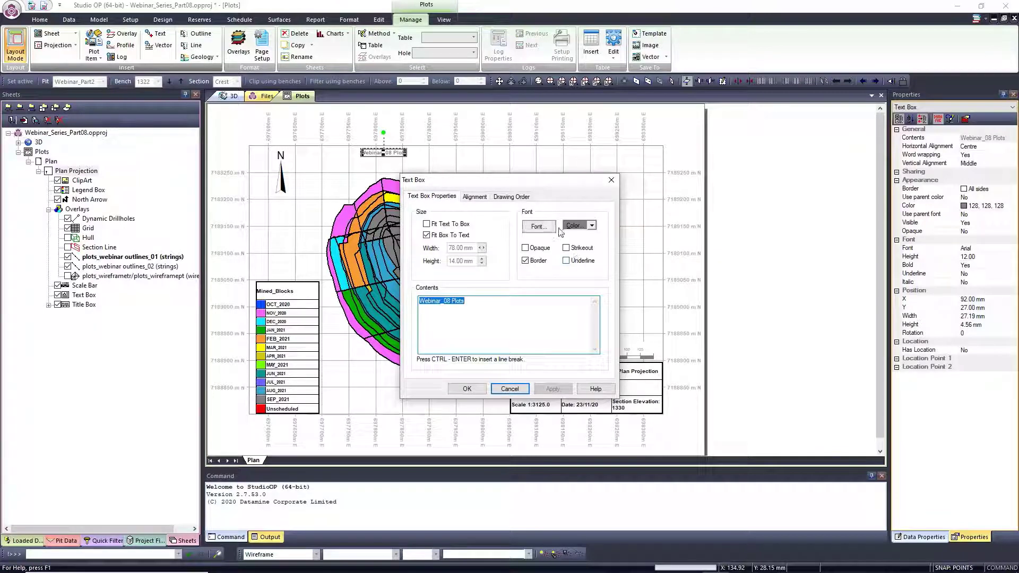
pyautogui.click(592, 226)
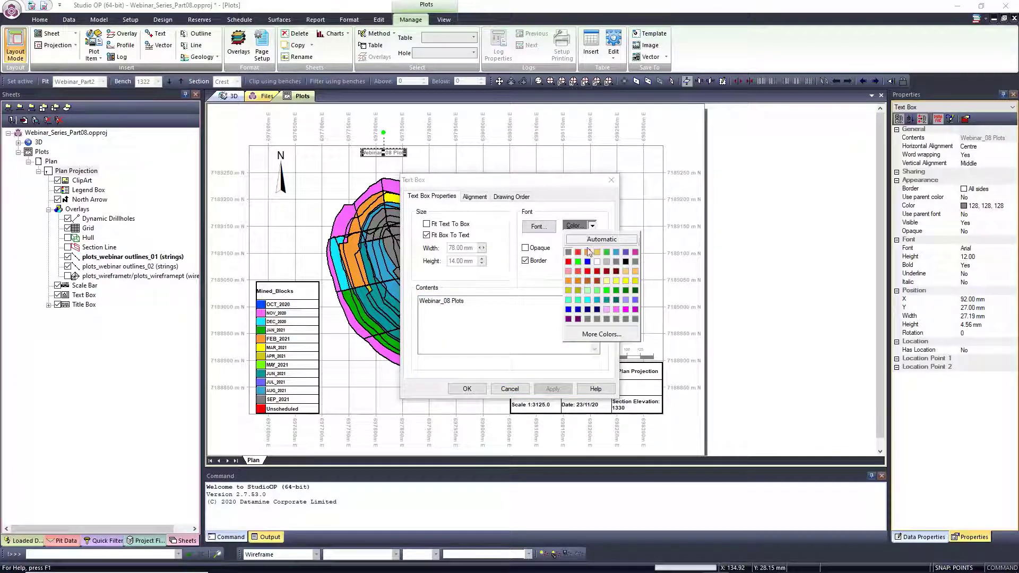
pyautogui.click(626, 261)
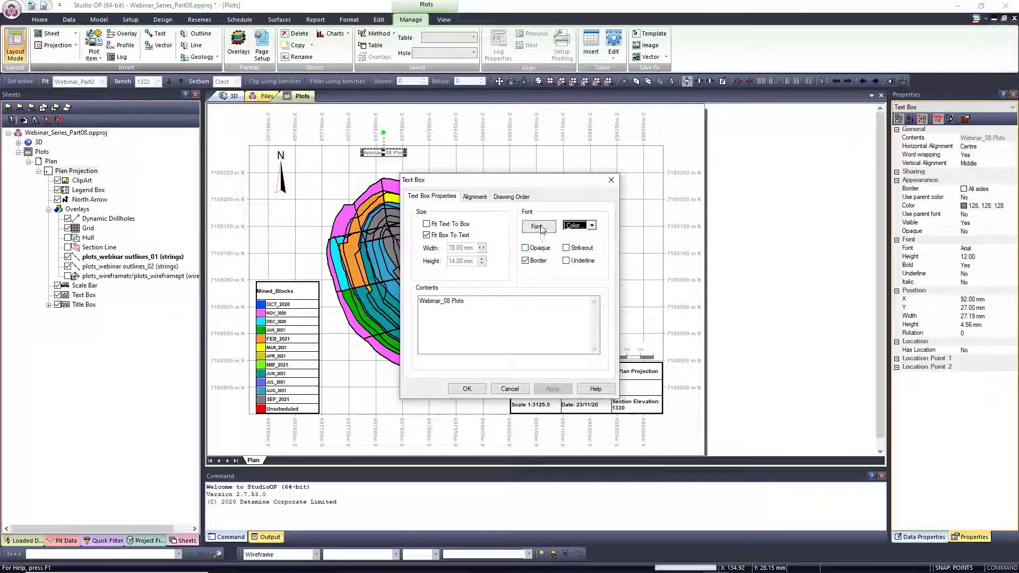
pyautogui.click(527, 249)
pyautogui.click(536, 229)
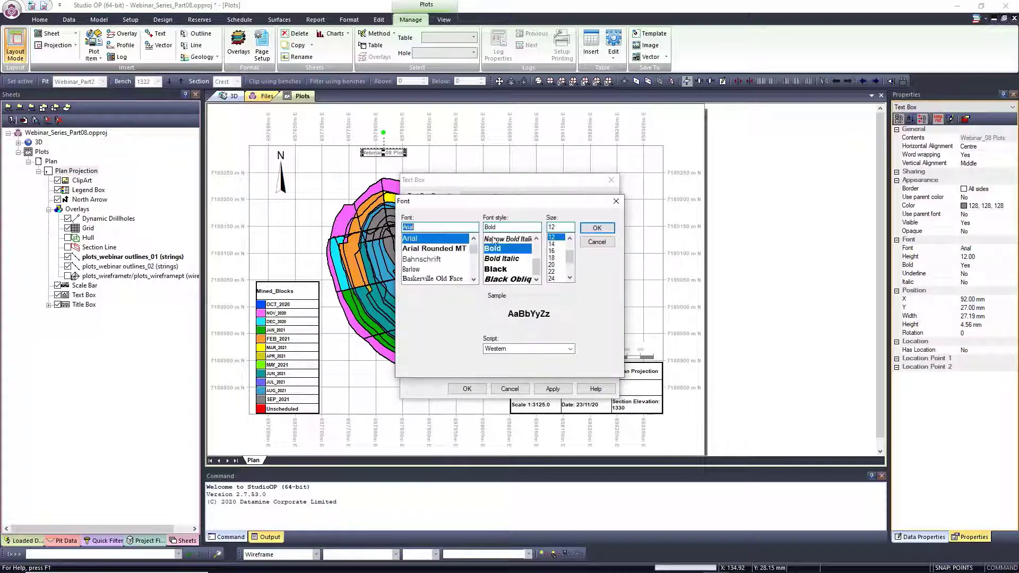
pyautogui.click(553, 245)
pyautogui.click(601, 230)
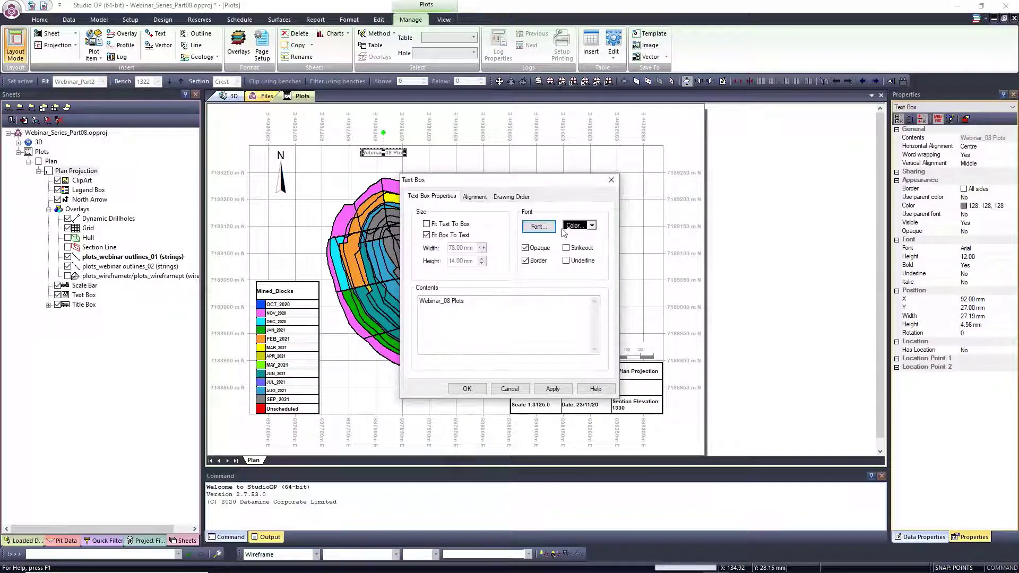
pyautogui.click(553, 389)
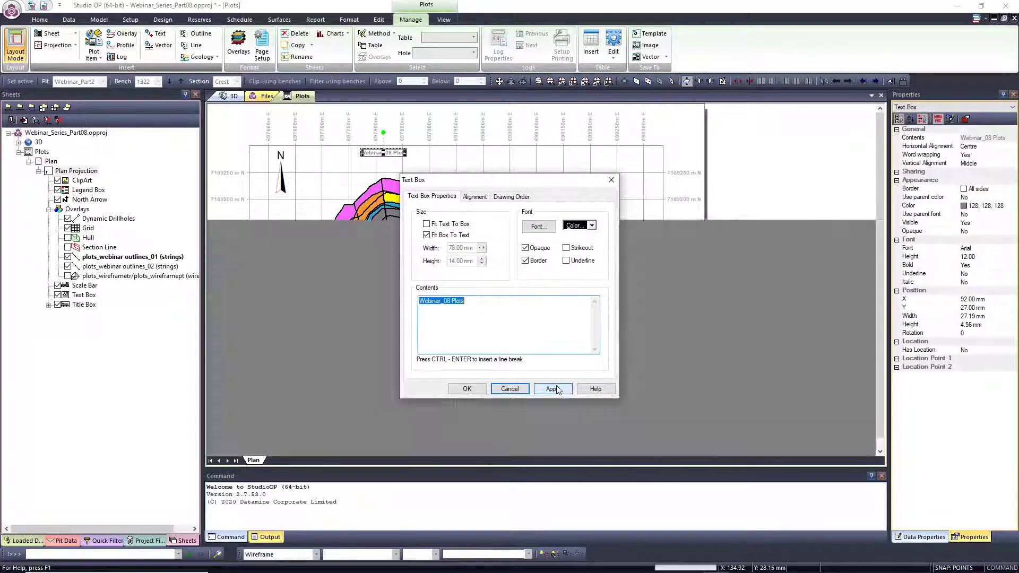
pyautogui.click(468, 389)
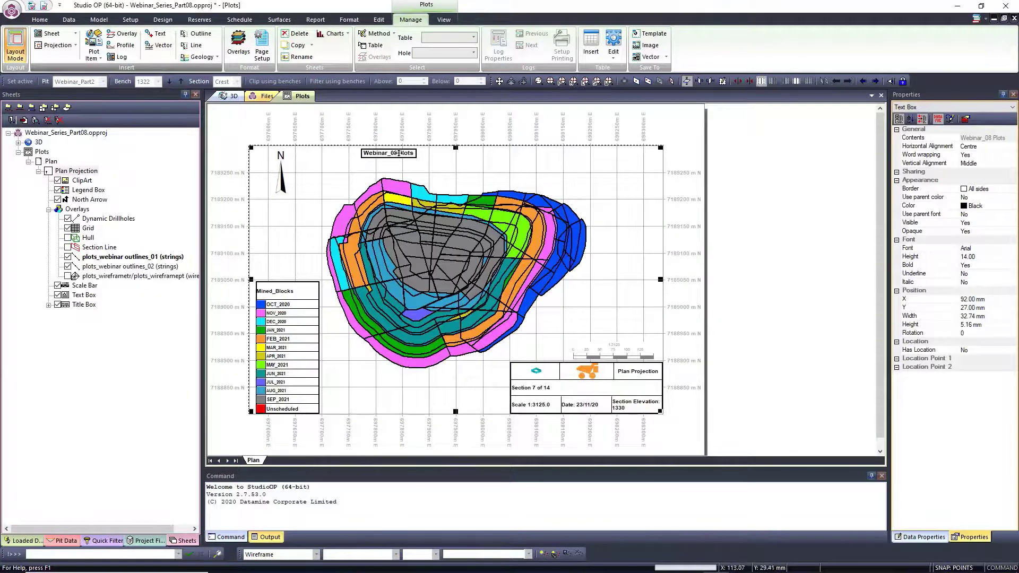
# Enlarge the Webinar_08 Plots text box until its lower-right corner sits at about X 165, Y 40 mm, and deselect it
pyautogui.moveTo(414, 156); pyautogui.dragTo(481, 169)
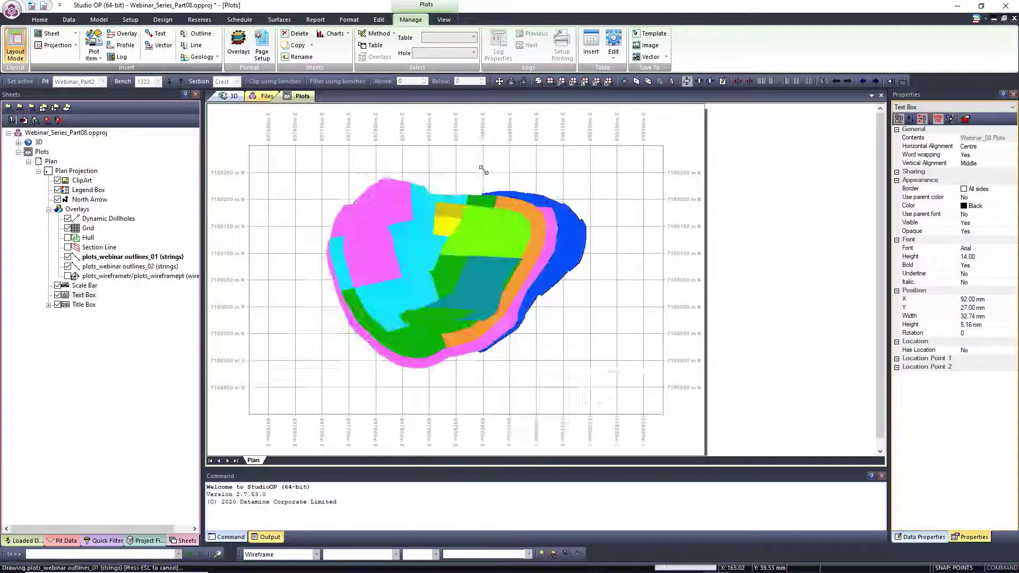
pyautogui.click(529, 173)
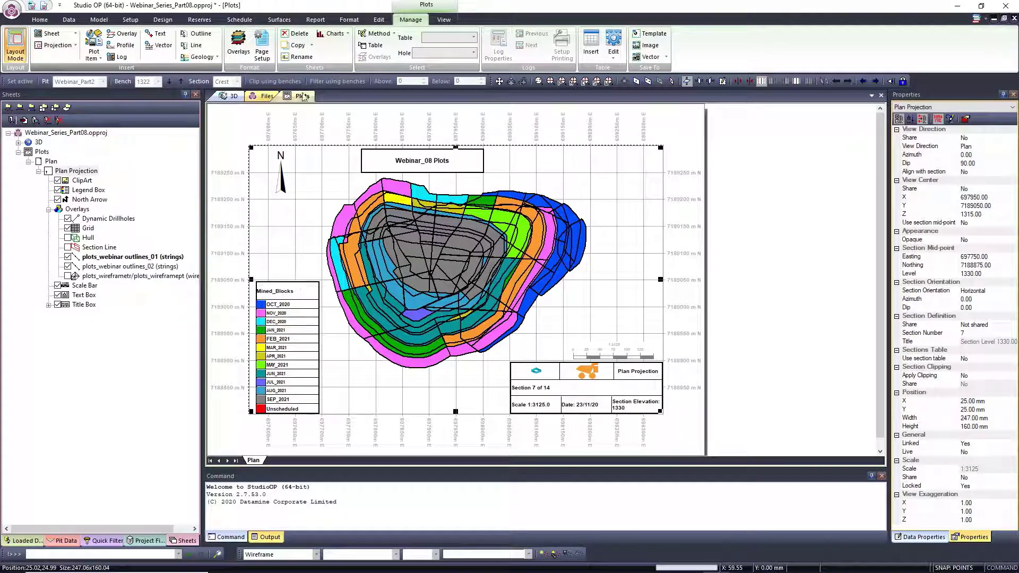
# Move plots_webinar outlines_01 (strings) up the projection's drawing order to directly after Overlays and before Grid
pyautogui.click(243, 43)
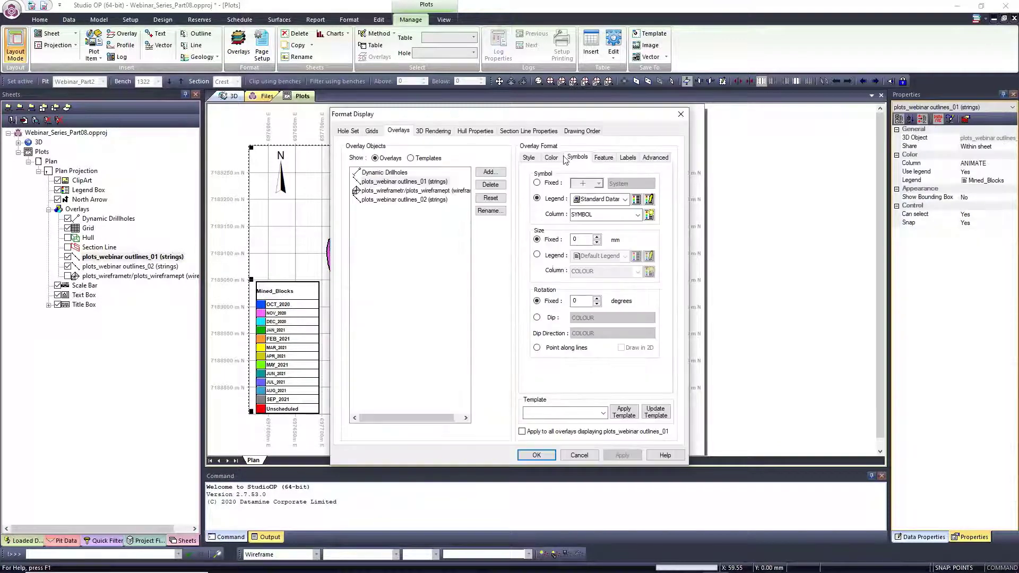
pyautogui.click(580, 132)
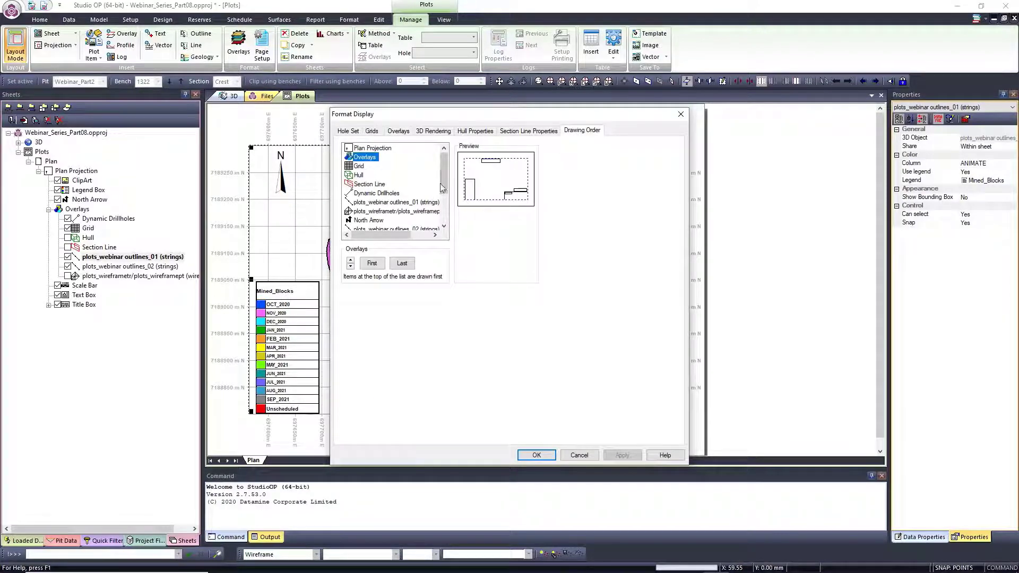
pyautogui.moveTo(444, 174)
pyautogui.mouseDown()
pyautogui.moveTo(442, 202)
pyautogui.moveTo(443, 181)
pyautogui.mouseUp()
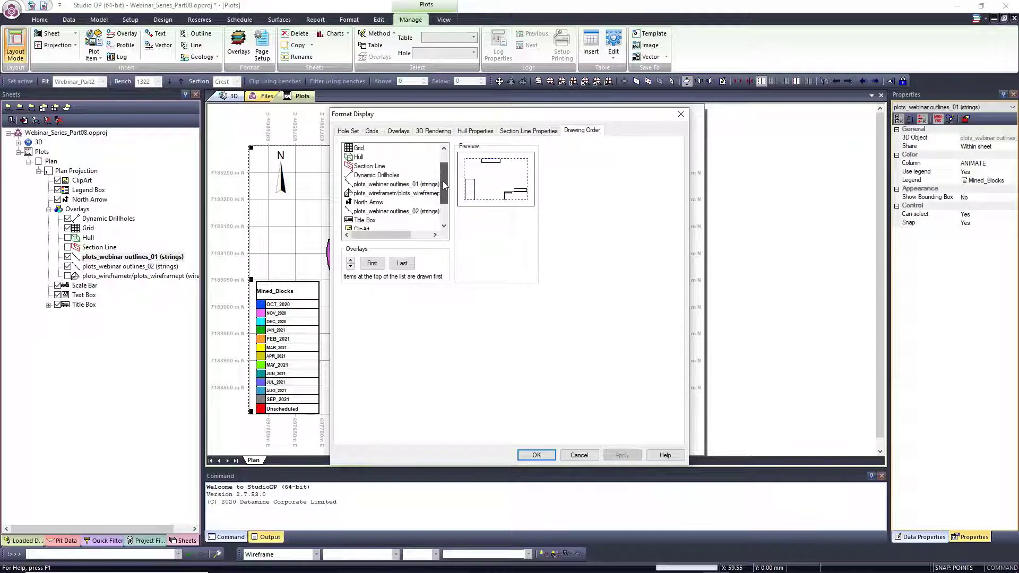
pyautogui.click(398, 184)
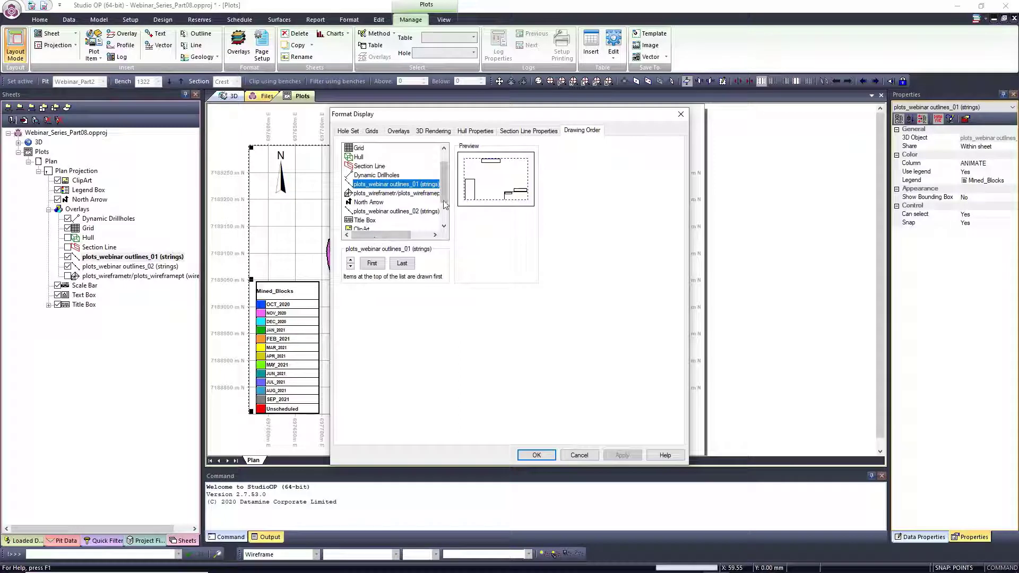
pyautogui.moveTo(445, 180); pyautogui.dragTo(446, 173)
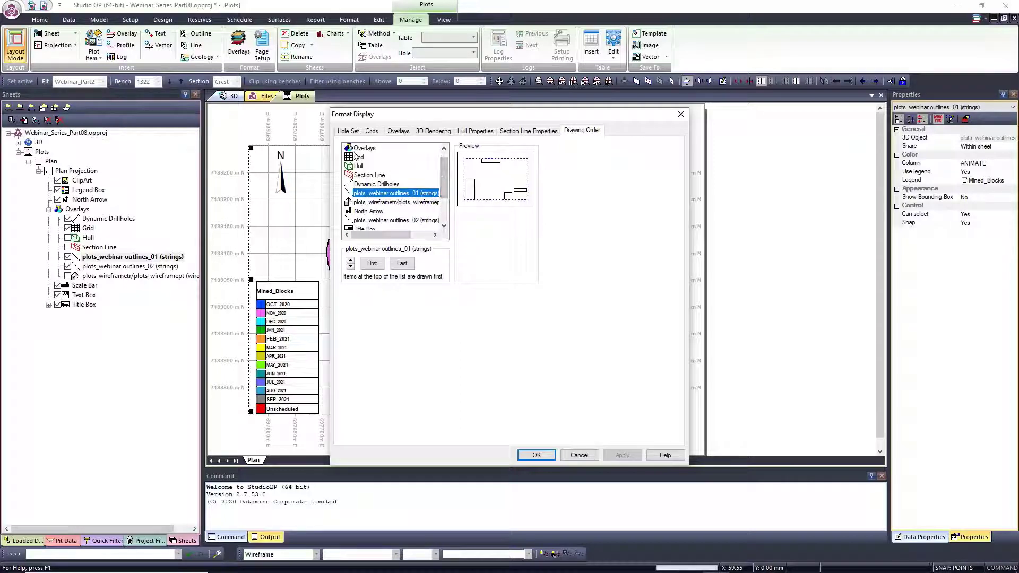
pyautogui.click(351, 262)
pyautogui.click(351, 262)
pyautogui.click(351, 262)
pyautogui.click(350, 262)
pyautogui.click(351, 262)
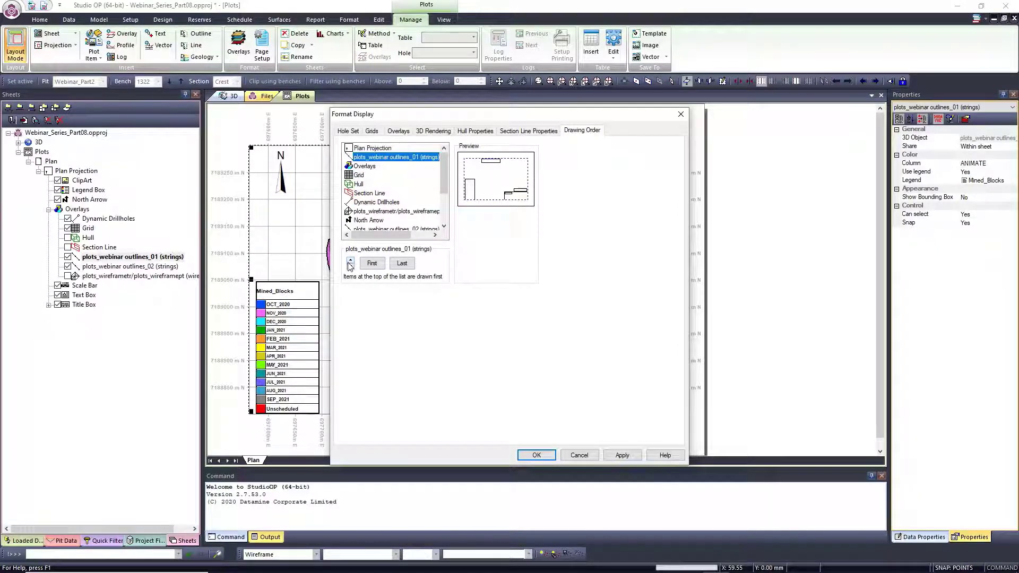
pyautogui.click(350, 267)
pyautogui.click(351, 267)
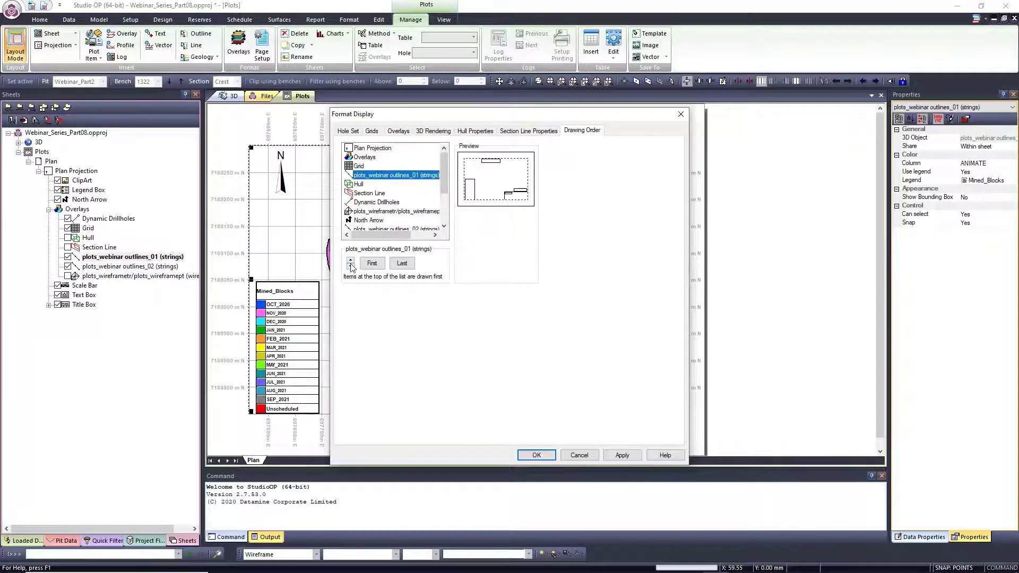
pyautogui.click(351, 260)
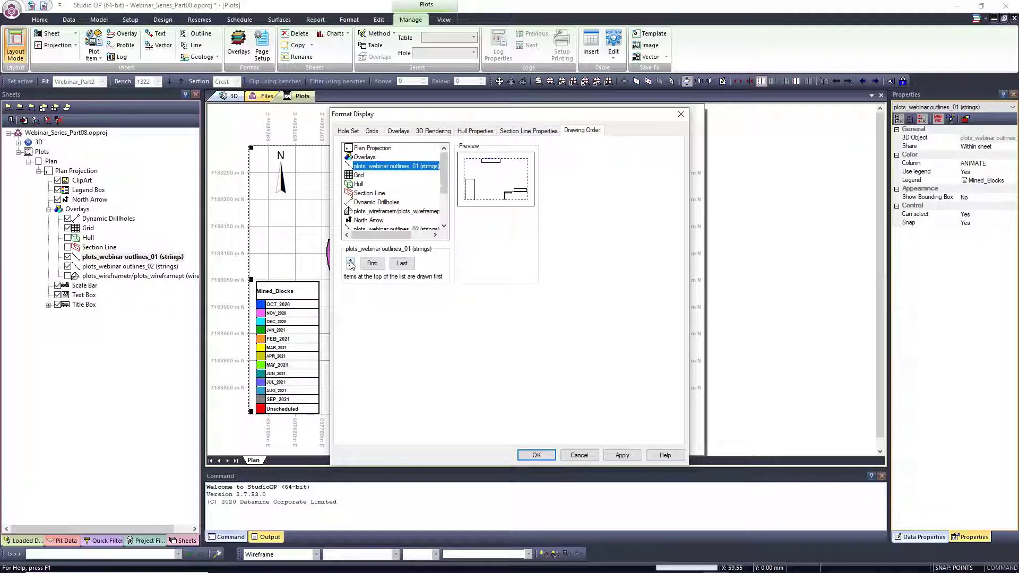
# Move plots_webinar outlines_02 (strings) up the drawing order to directly after plots_webinar outlines_01, and apply the new order to the plot
pyautogui.click(445, 225)
pyautogui.click(396, 219)
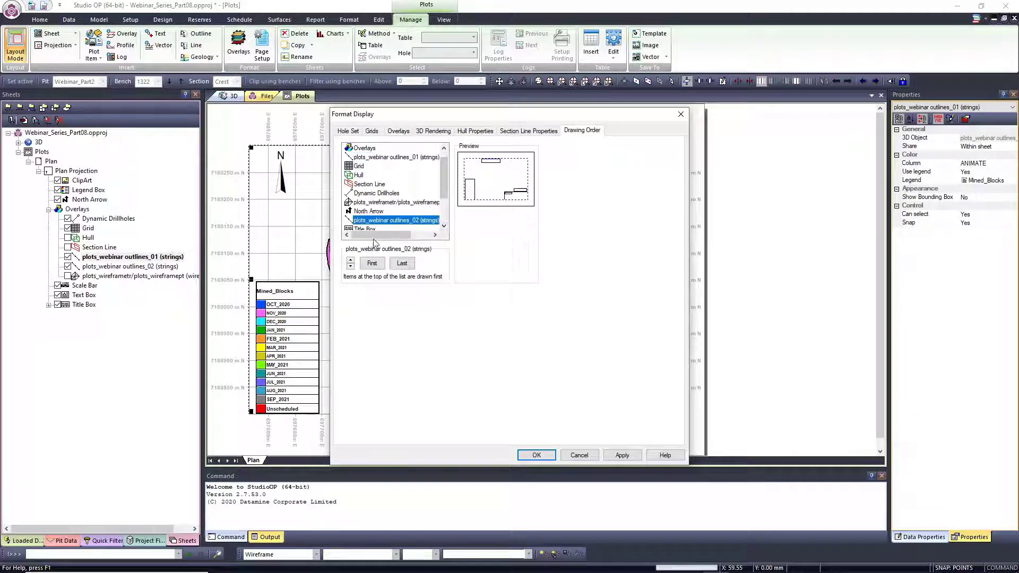
pyautogui.click(350, 260)
pyautogui.click(351, 260)
pyautogui.click(351, 261)
pyautogui.click(351, 261)
pyautogui.click(351, 260)
pyautogui.click(351, 260)
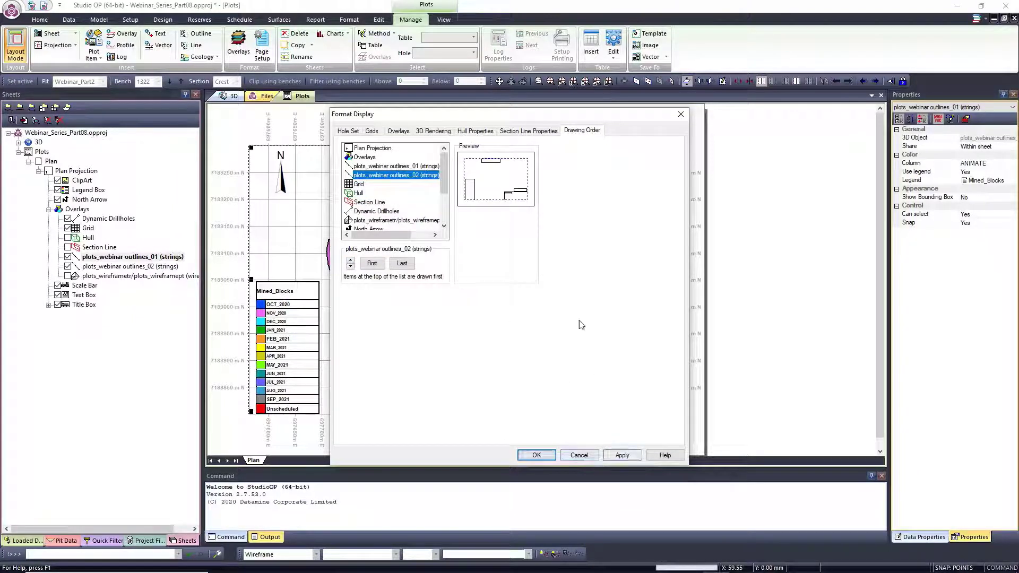
pyautogui.moveTo(454, 126); pyautogui.dragTo(648, 122)
pyautogui.click(816, 452)
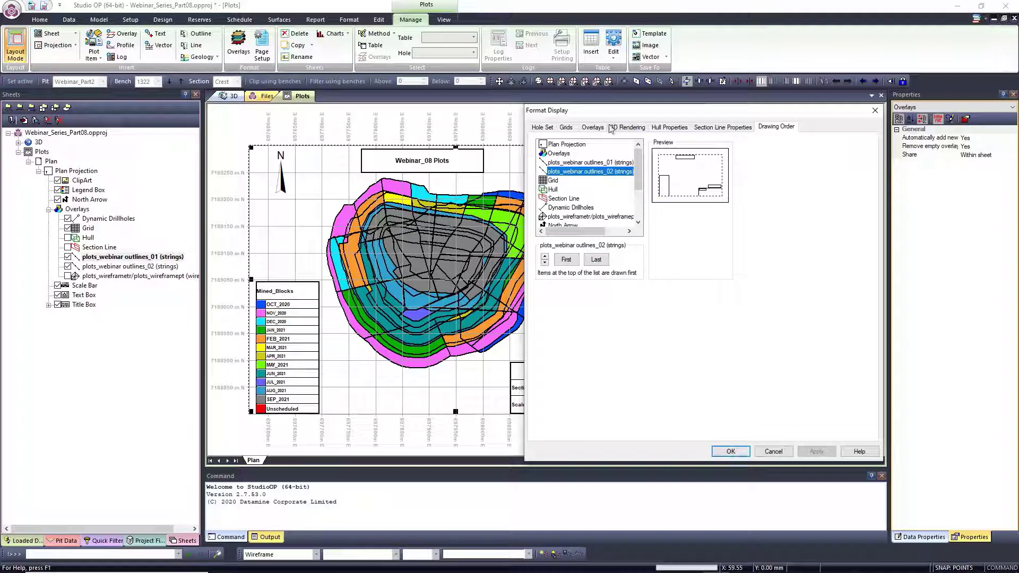
pyautogui.click(730, 452)
pyautogui.click(733, 452)
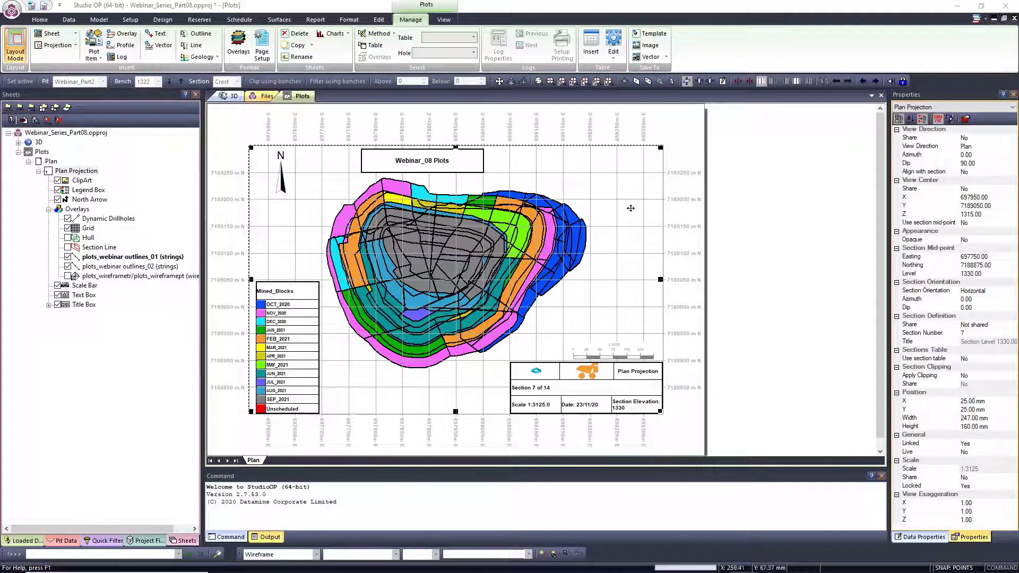
# Load the Datamine table sectiondefination.dm with all its fields as the section definition table, using the default column definitions
pyautogui.click(443, 20)
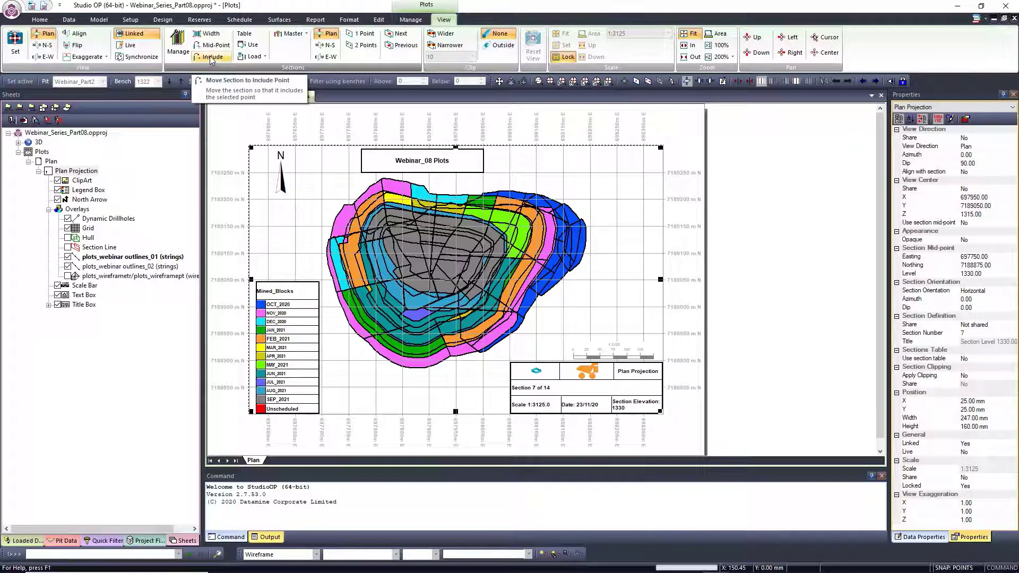
pyautogui.click(260, 58)
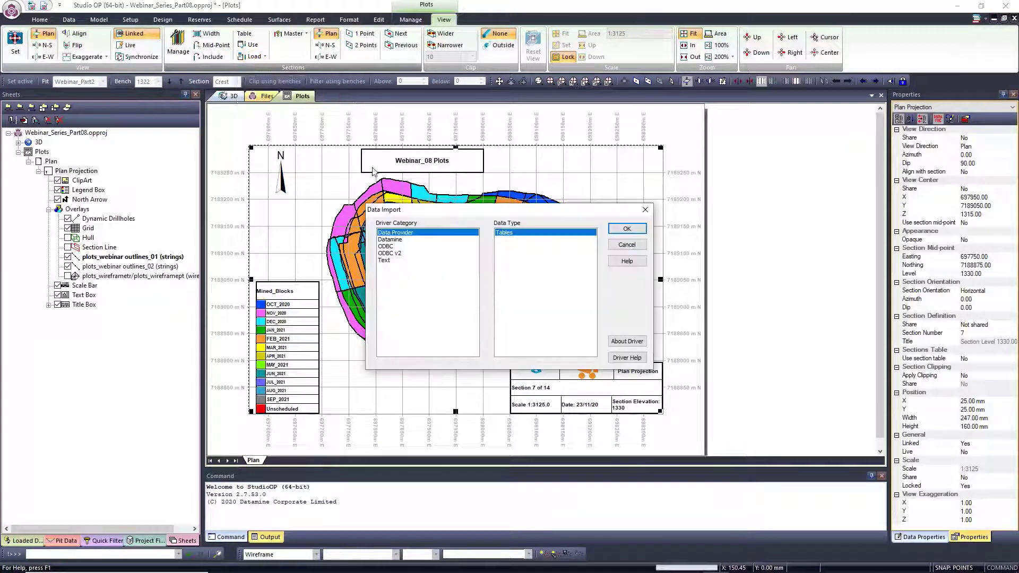
pyautogui.click(396, 241)
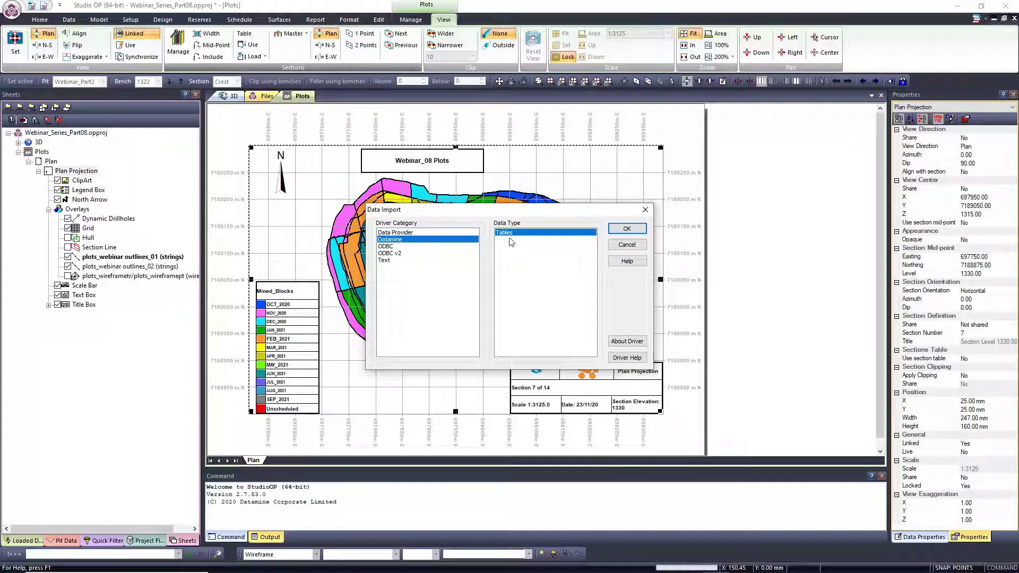
pyautogui.click(627, 229)
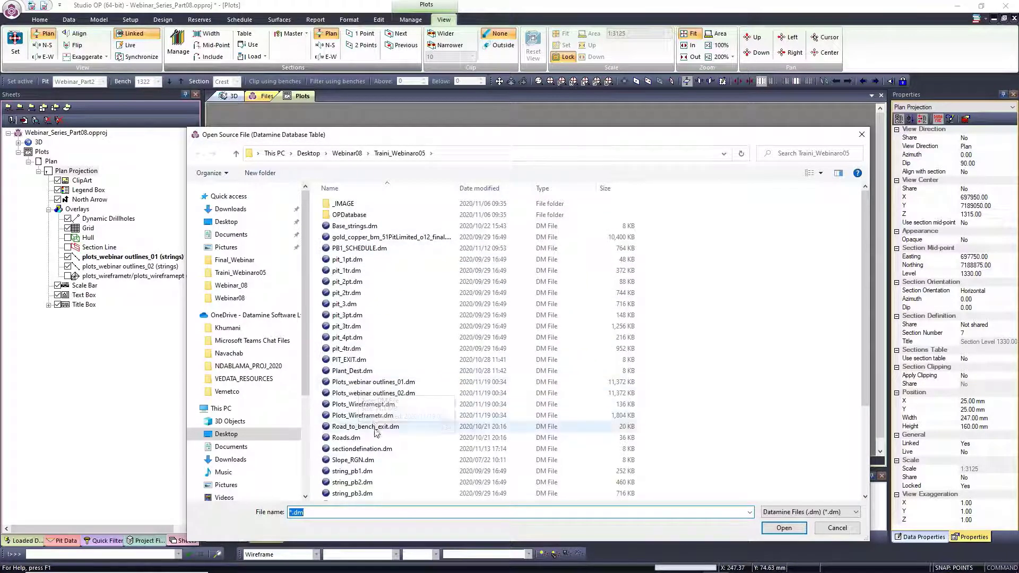
pyautogui.click(369, 450)
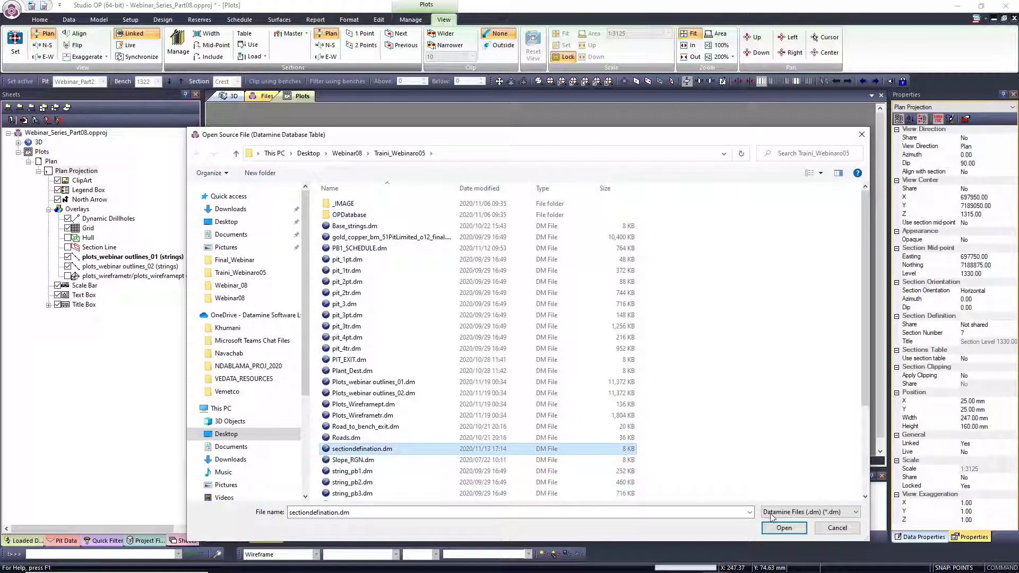
pyautogui.click(785, 528)
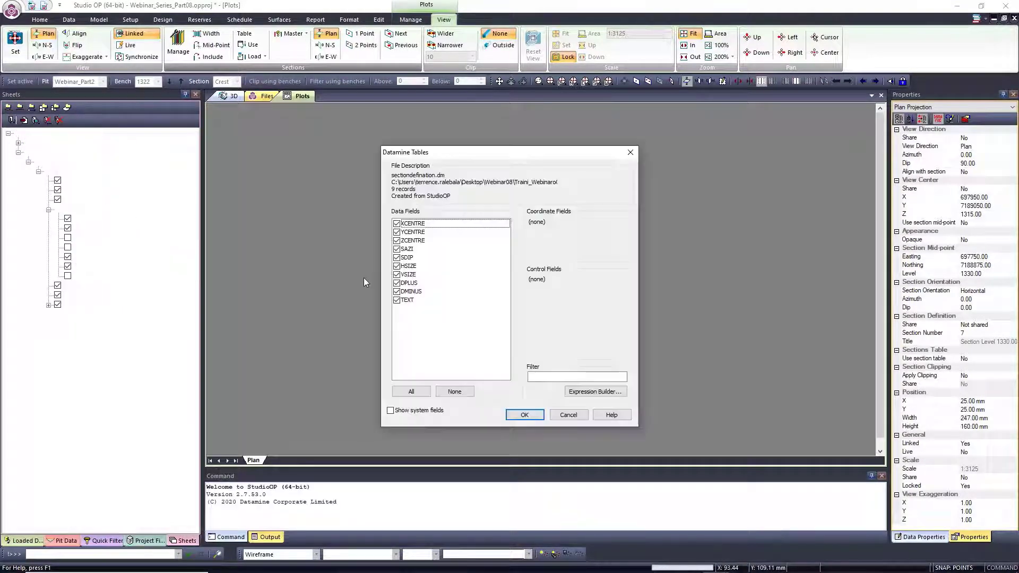
pyautogui.click(523, 415)
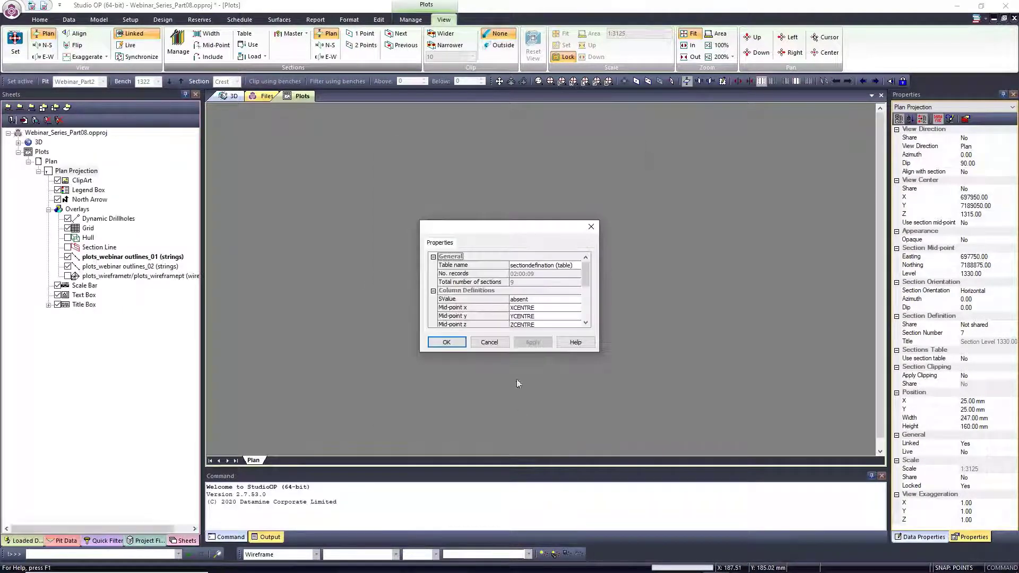
pyautogui.click(454, 345)
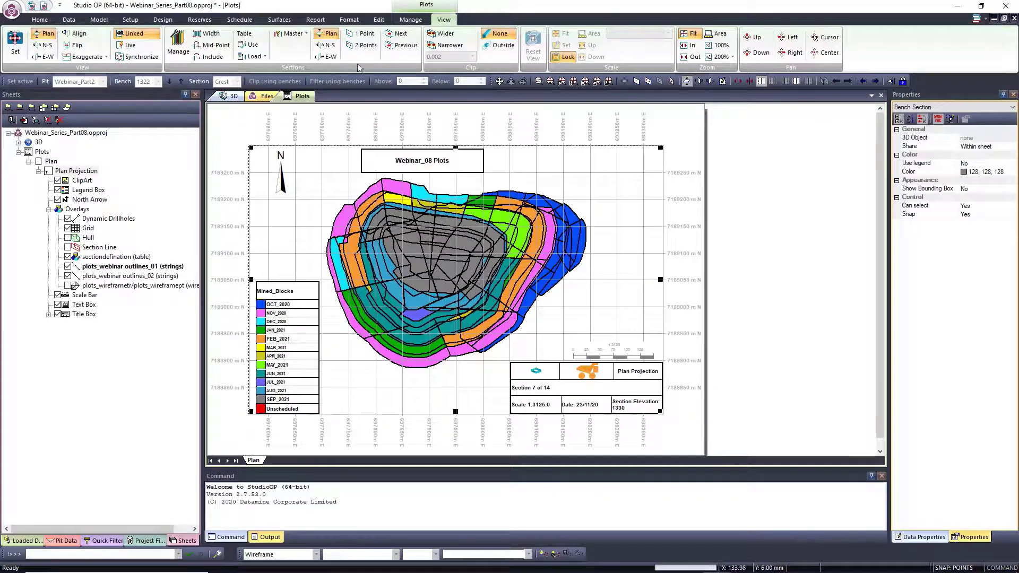
# Make the plan projection use the loaded section table, and step back and forth through its first few bench sections
pyautogui.click(253, 47)
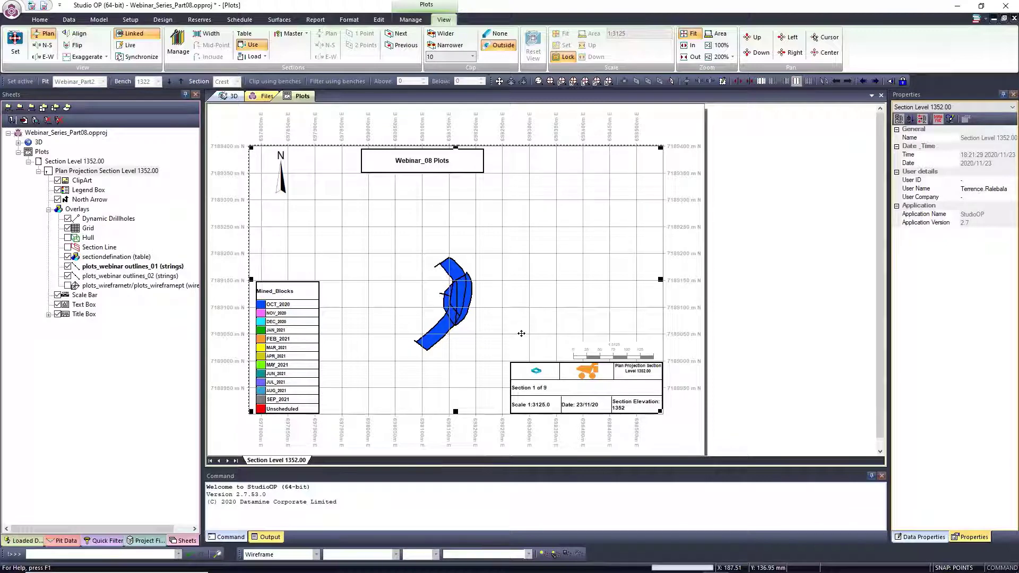
pyautogui.click(401, 46)
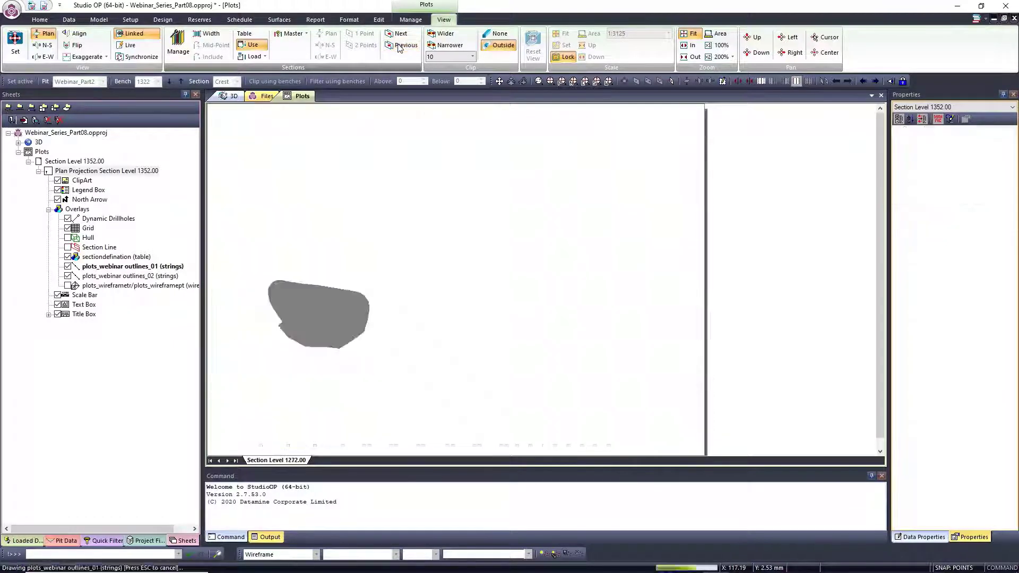
pyautogui.click(401, 34)
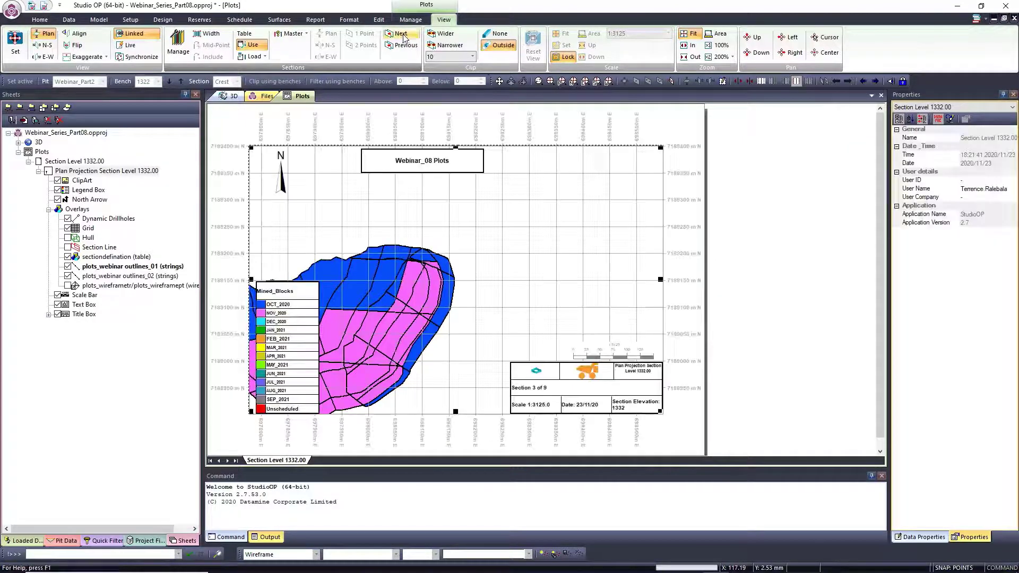
pyautogui.click(403, 47)
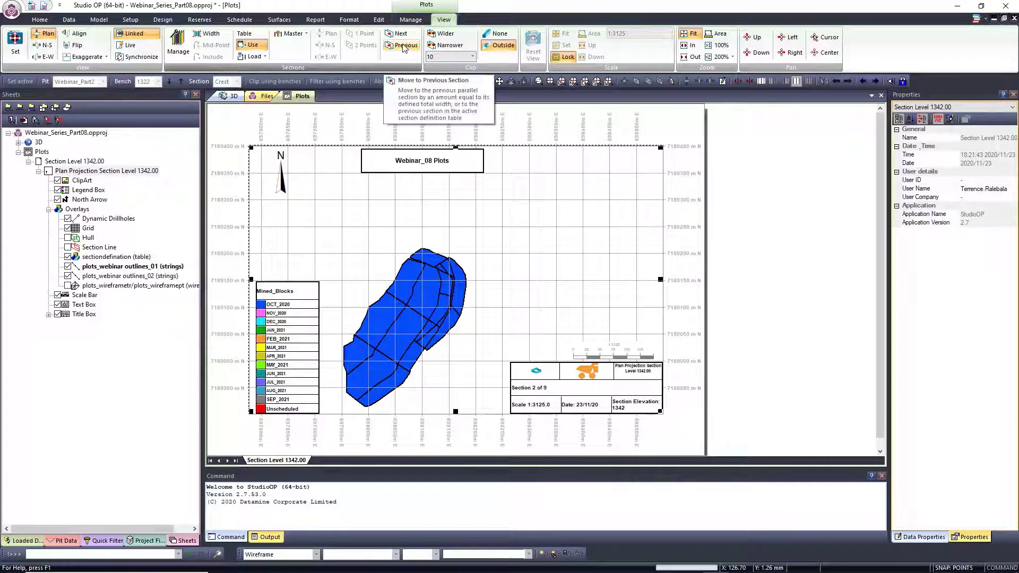
# Turn off section clipping, pan the whole pit between the legend and title box, and clip outside the section again
pyautogui.click(499, 36)
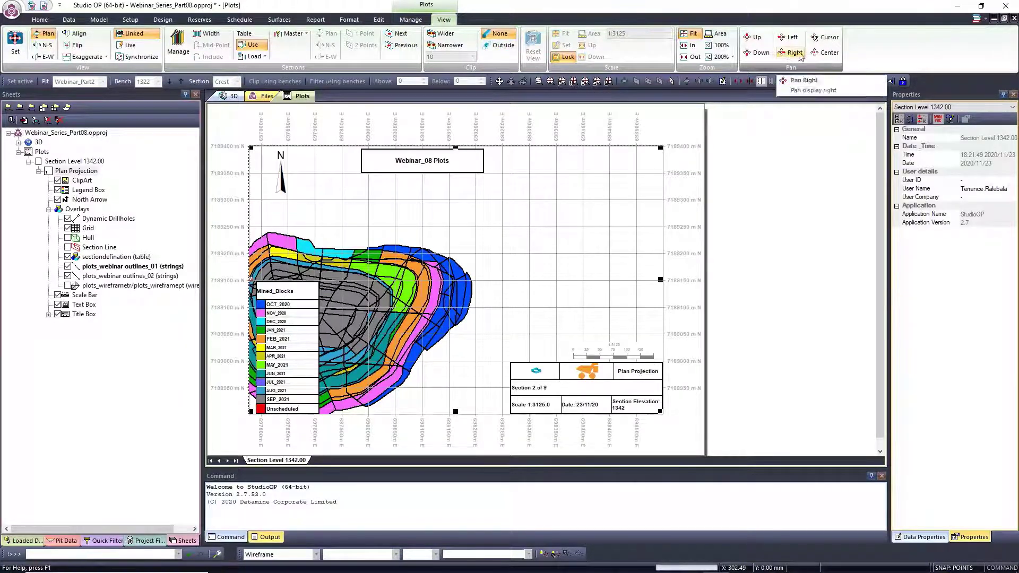
pyautogui.click(822, 57)
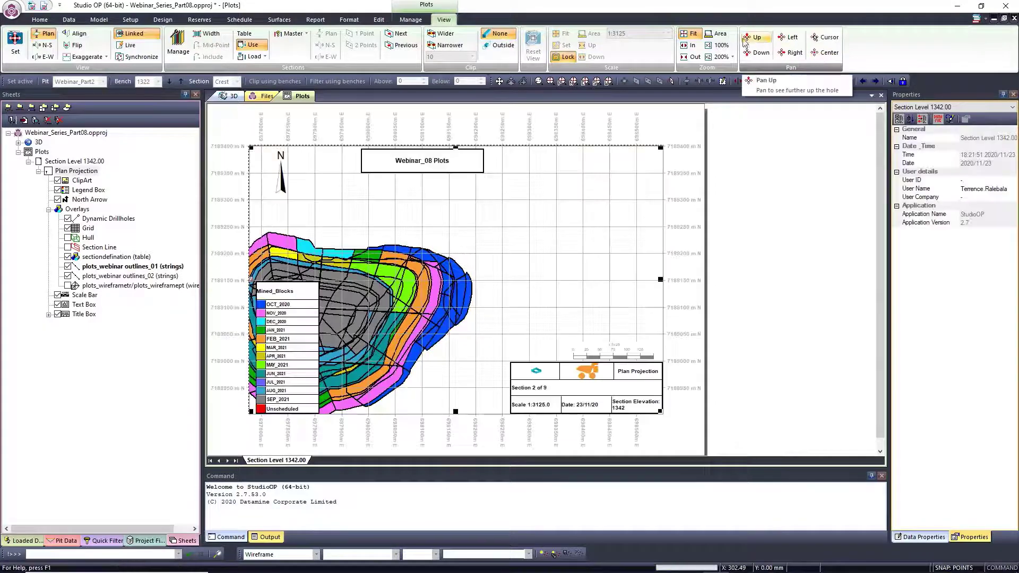
pyautogui.click(339, 288)
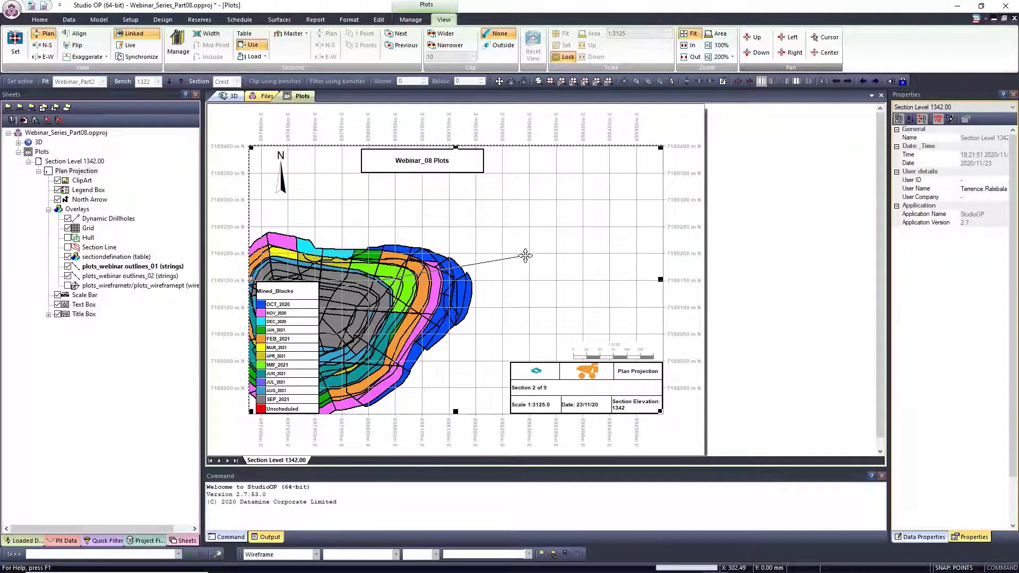
pyautogui.click(525, 255)
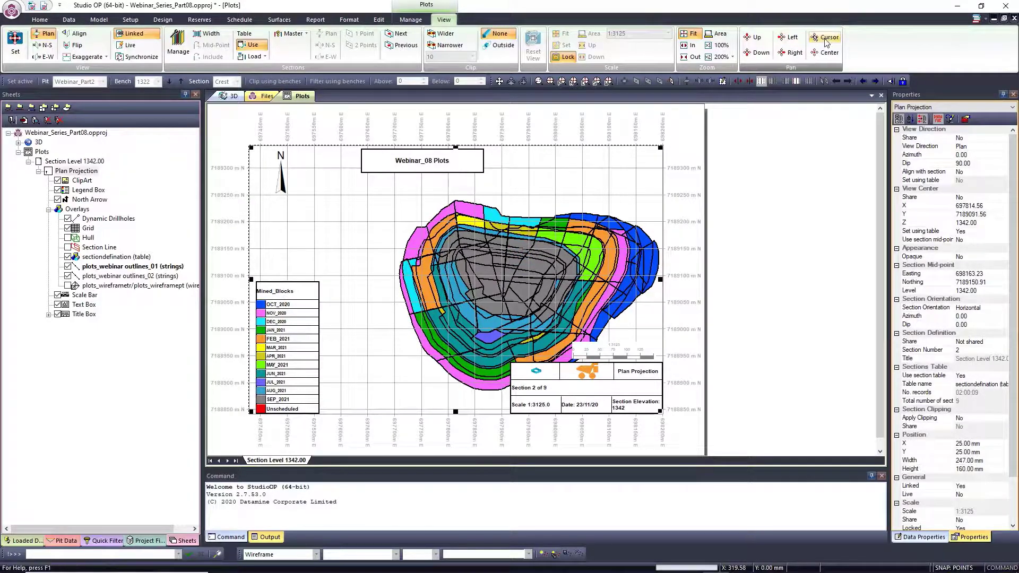
pyautogui.click(518, 296)
pyautogui.click(473, 271)
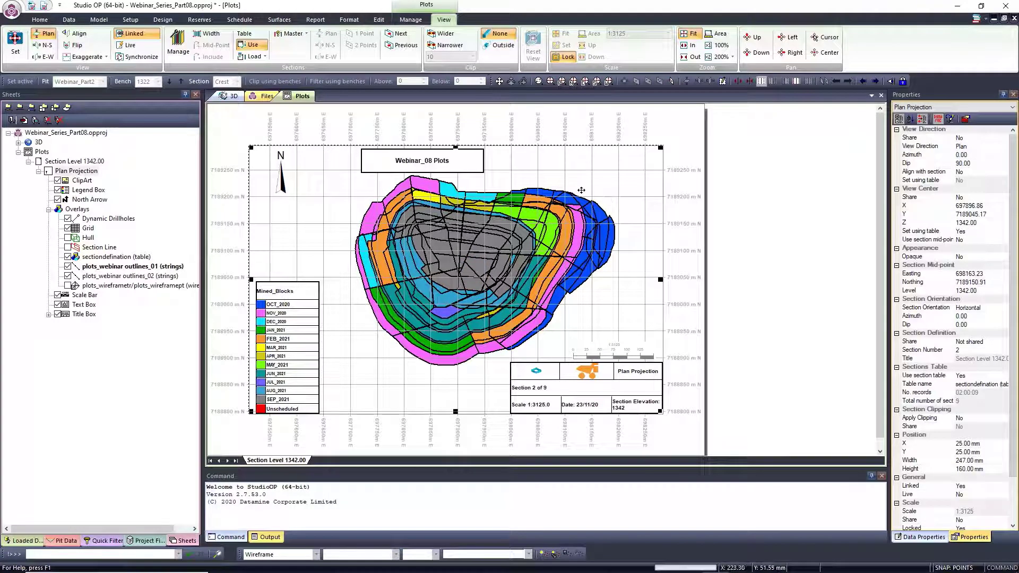
pyautogui.click(498, 45)
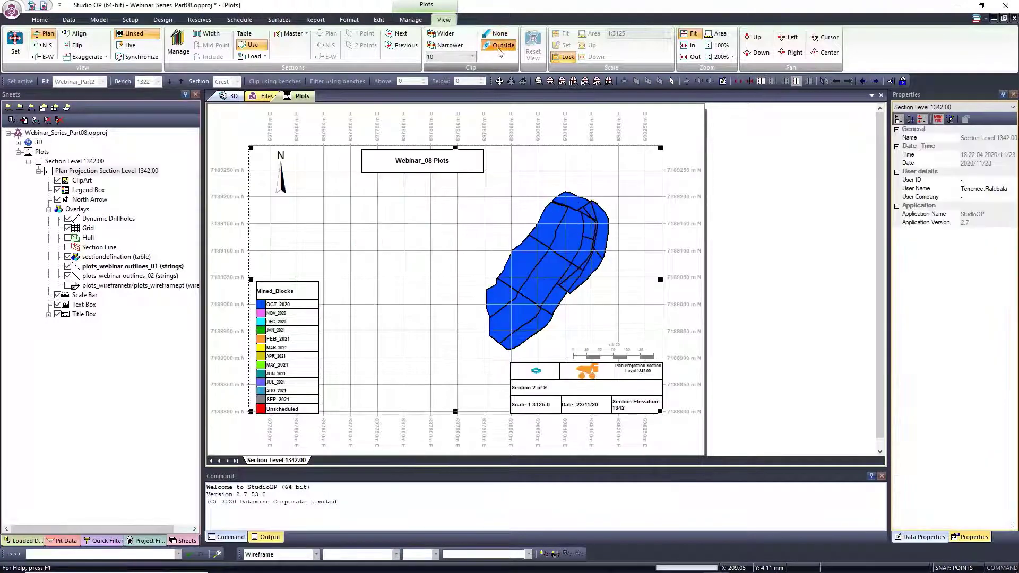
# Step through the clipped bench sections, ending on the section at level 1272
pyautogui.click(399, 35)
pyautogui.click(403, 47)
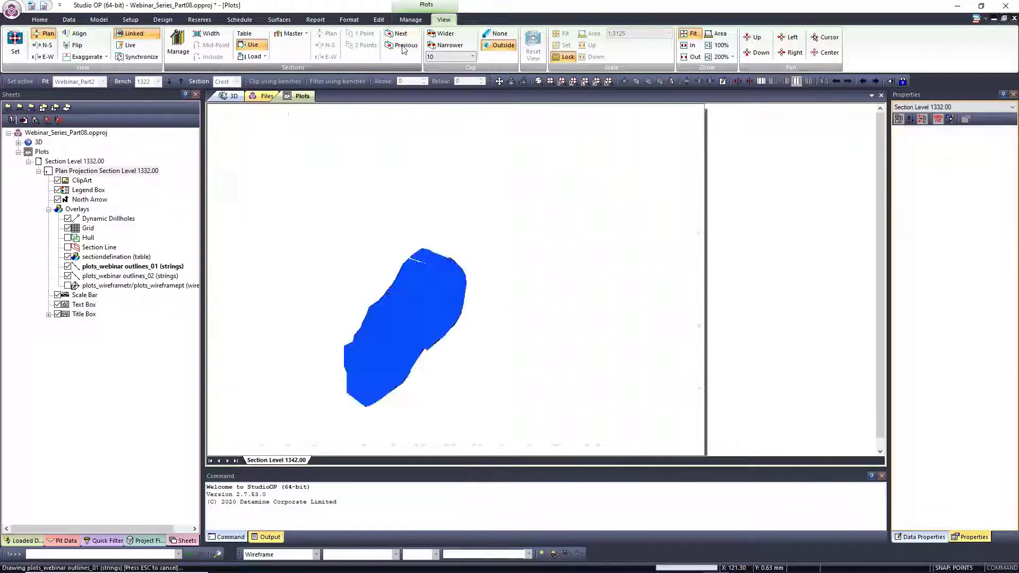
pyautogui.click(404, 47)
pyautogui.click(403, 47)
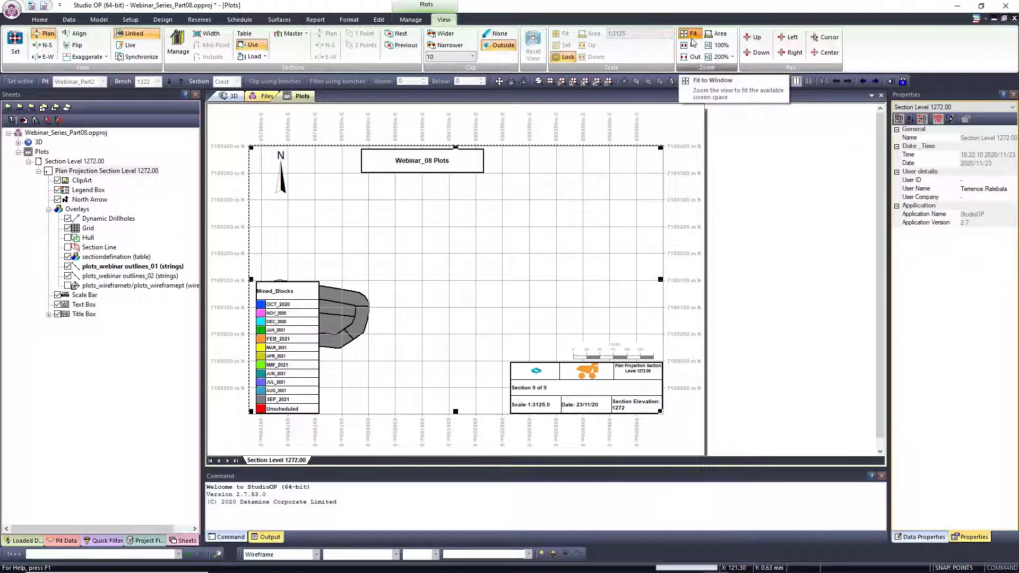
# Unlock the projection's scale, fit it to the data, and set the scale to 1:6000
pyautogui.click(566, 57)
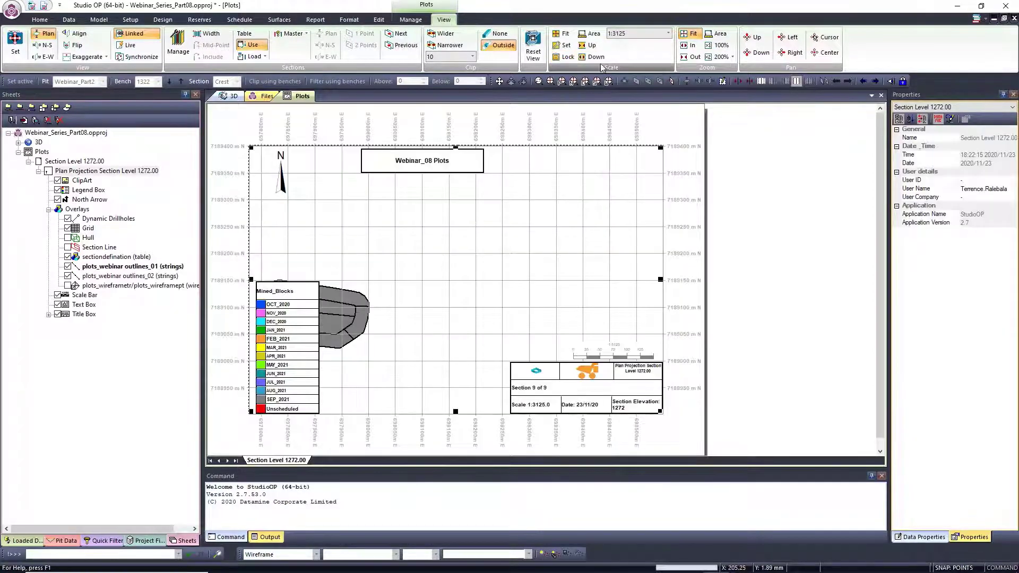
pyautogui.click(565, 34)
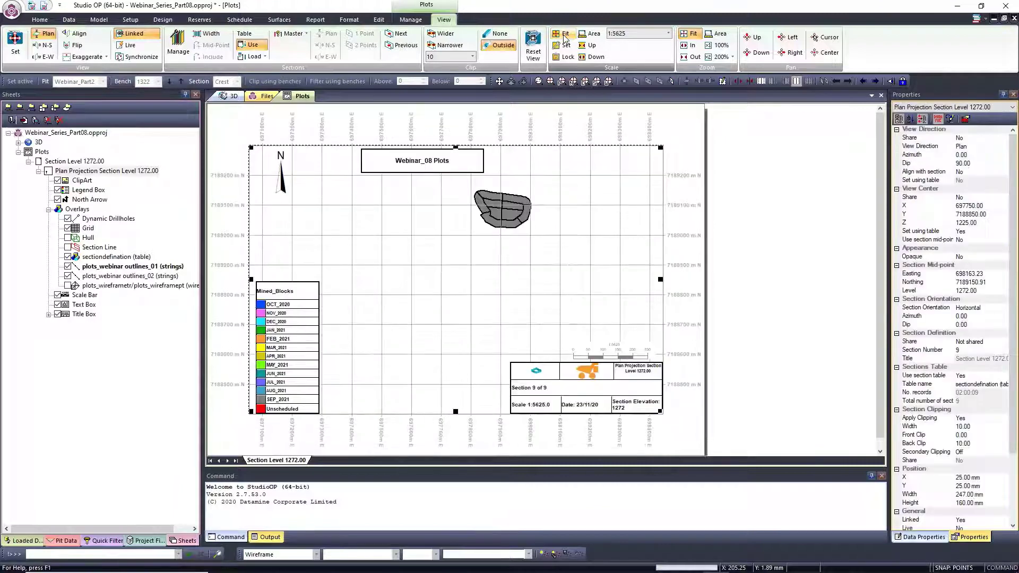
pyautogui.click(632, 36)
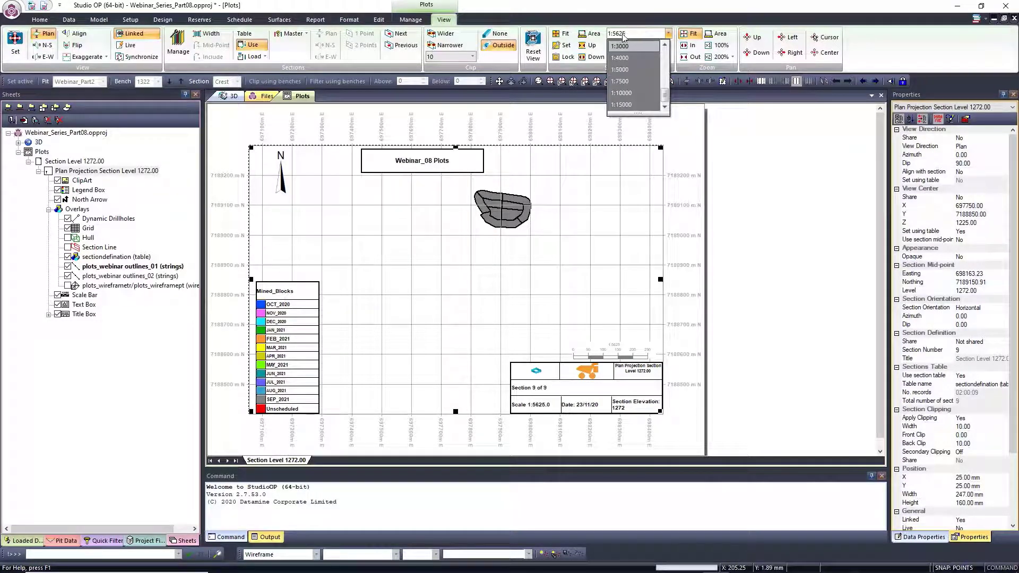
pyautogui.click(623, 36)
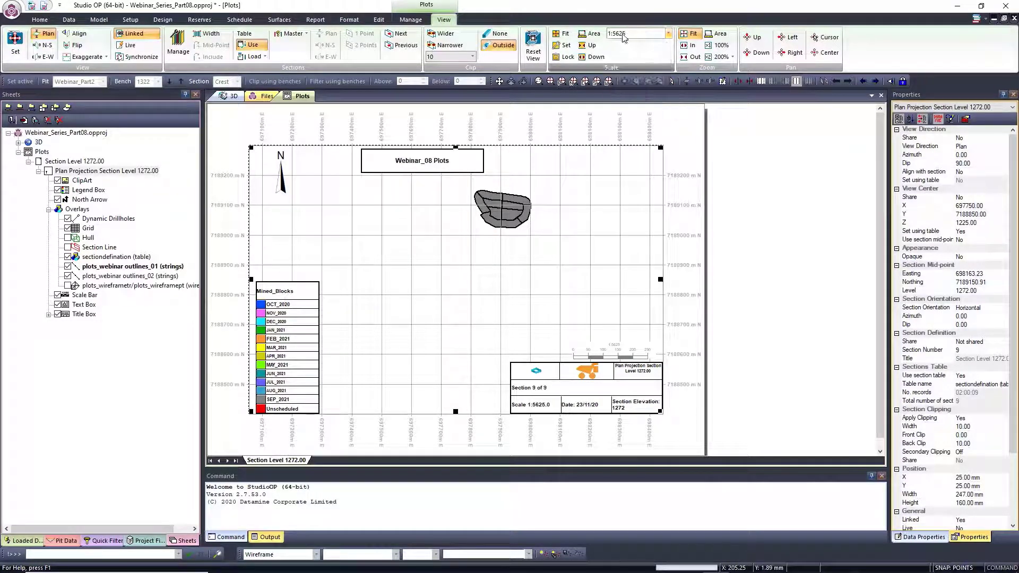
pyautogui.click(564, 45)
pyautogui.doubleClick(478, 265)
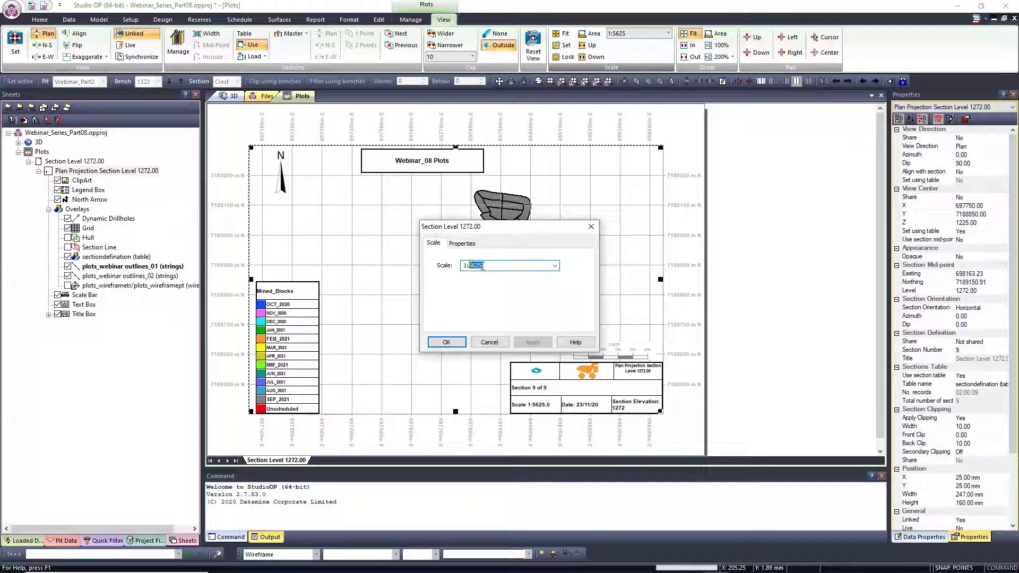
pyautogui.write('1:6000')
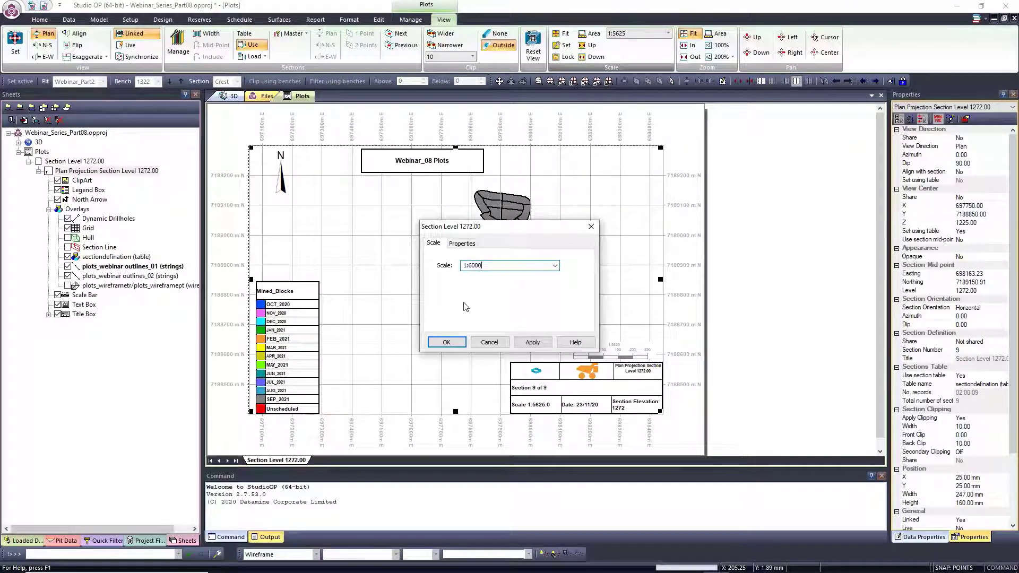
pyautogui.click(532, 343)
pyautogui.click(446, 342)
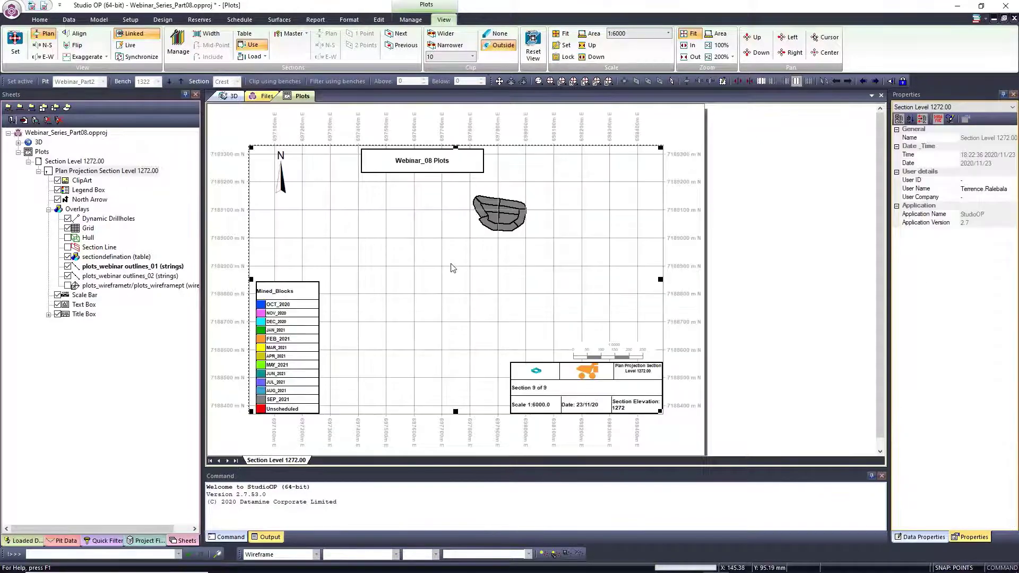
# Review the bench sections one after another at the new scale, ending on the section at level 1322
pyautogui.click(401, 33)
pyautogui.click(401, 34)
pyautogui.click(406, 39)
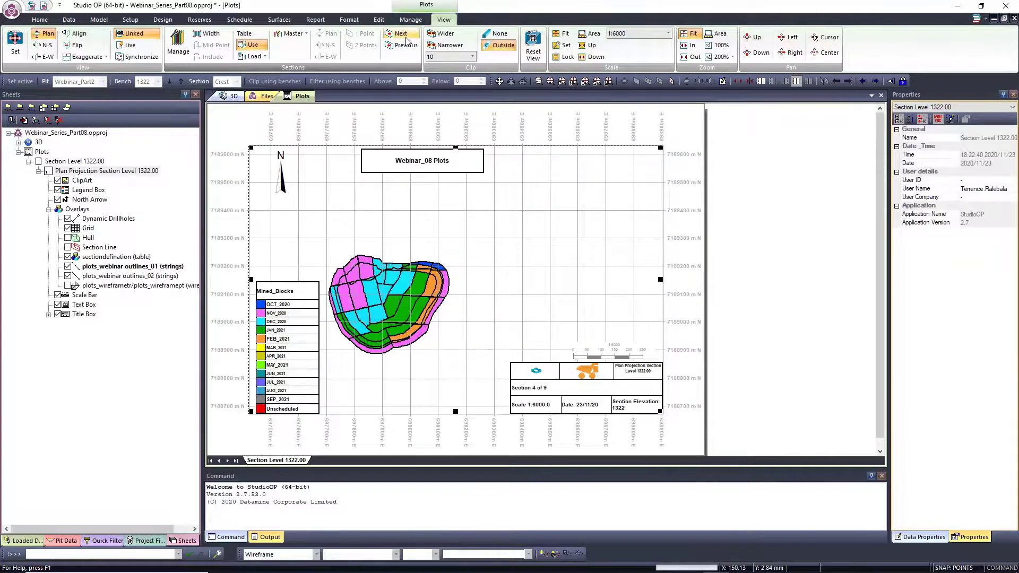
pyautogui.click(407, 39)
pyautogui.click(406, 39)
pyautogui.click(407, 40)
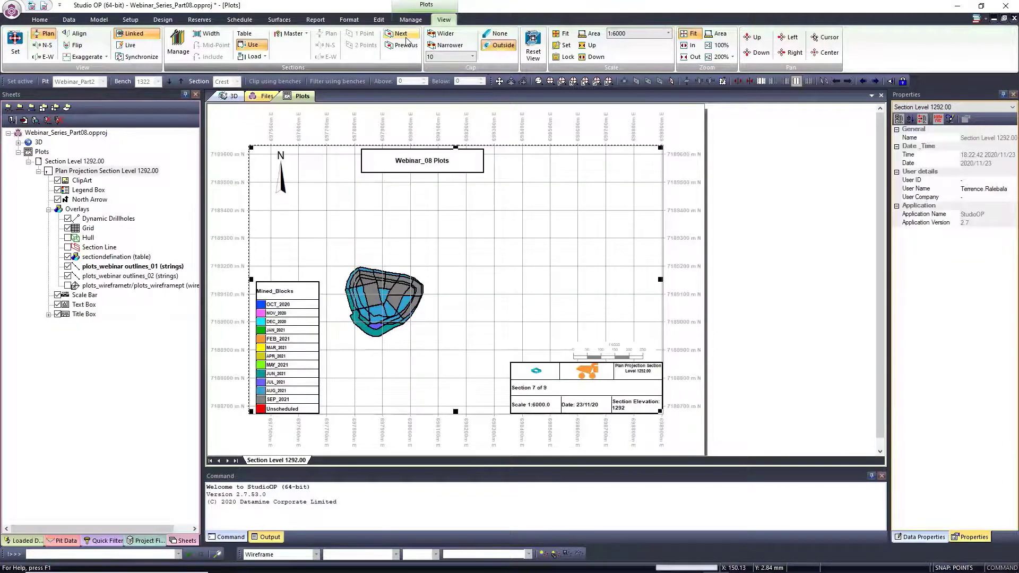
pyautogui.click(407, 39)
pyautogui.click(406, 40)
pyautogui.click(406, 36)
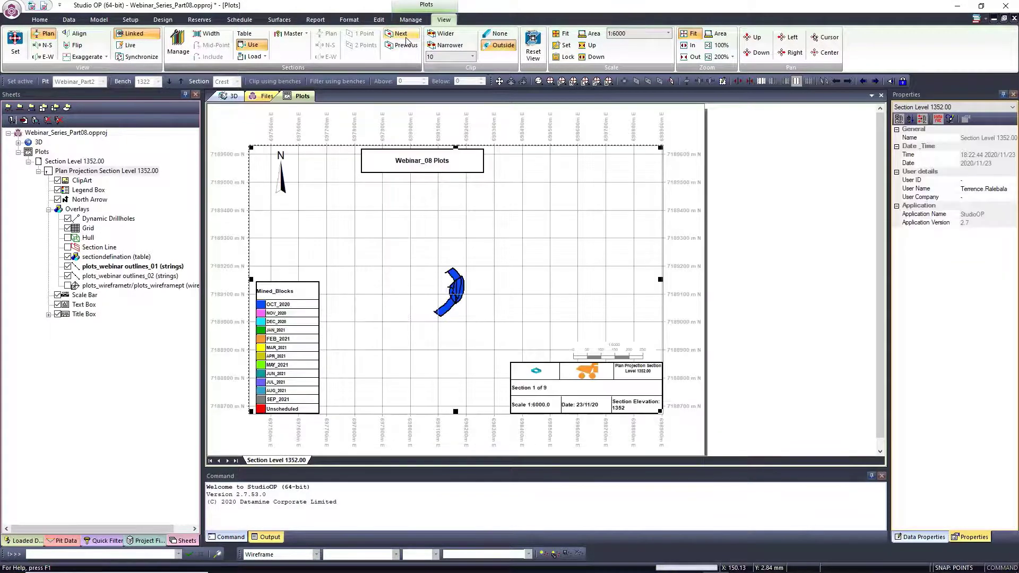
pyautogui.click(406, 36)
pyautogui.click(406, 36)
pyautogui.click(406, 36)
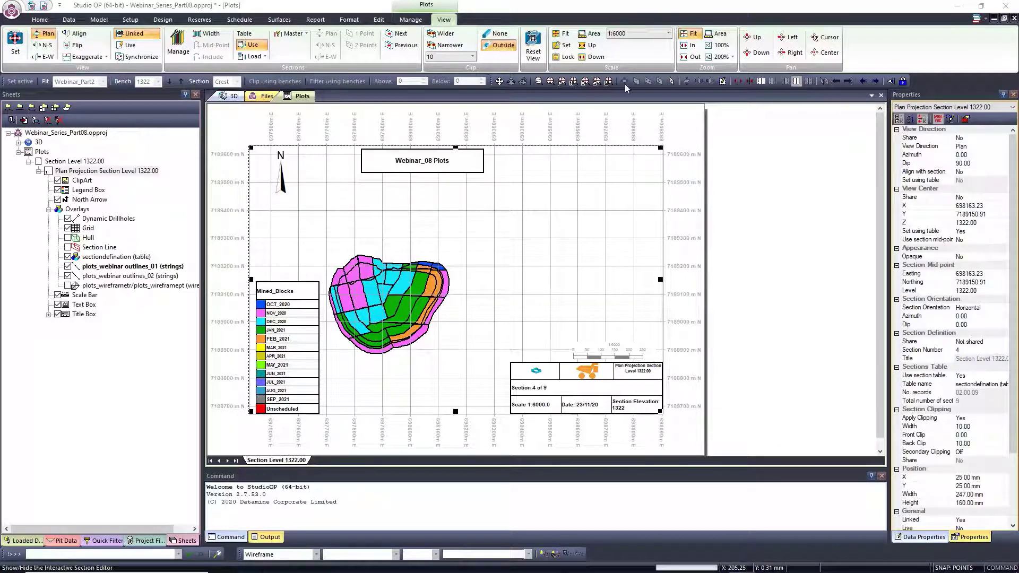
# Save the current plot sheet as template Section Level 1322.00.dmtpl in the Webinar08 folder
pyautogui.click(405, 20)
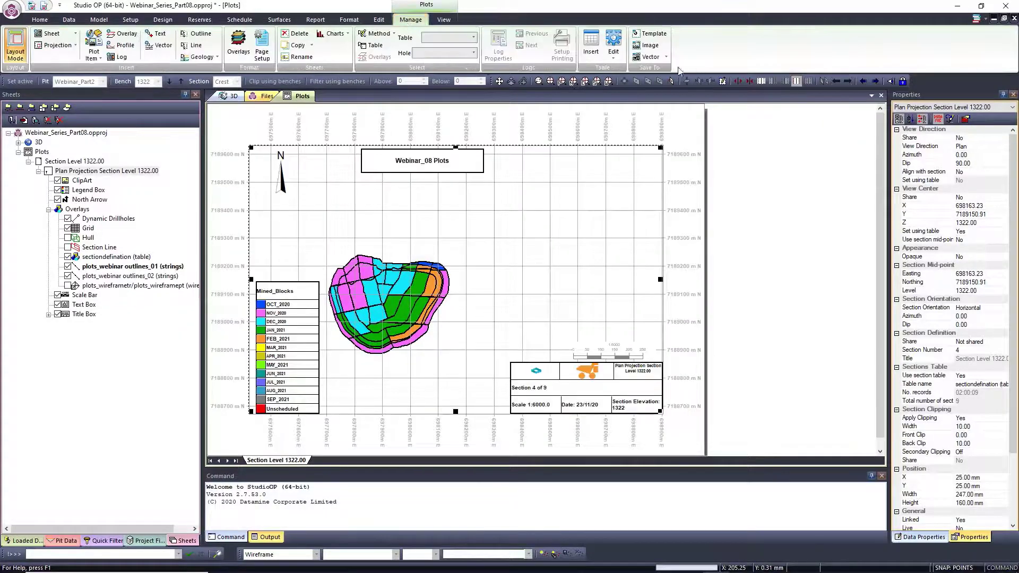
pyautogui.click(653, 35)
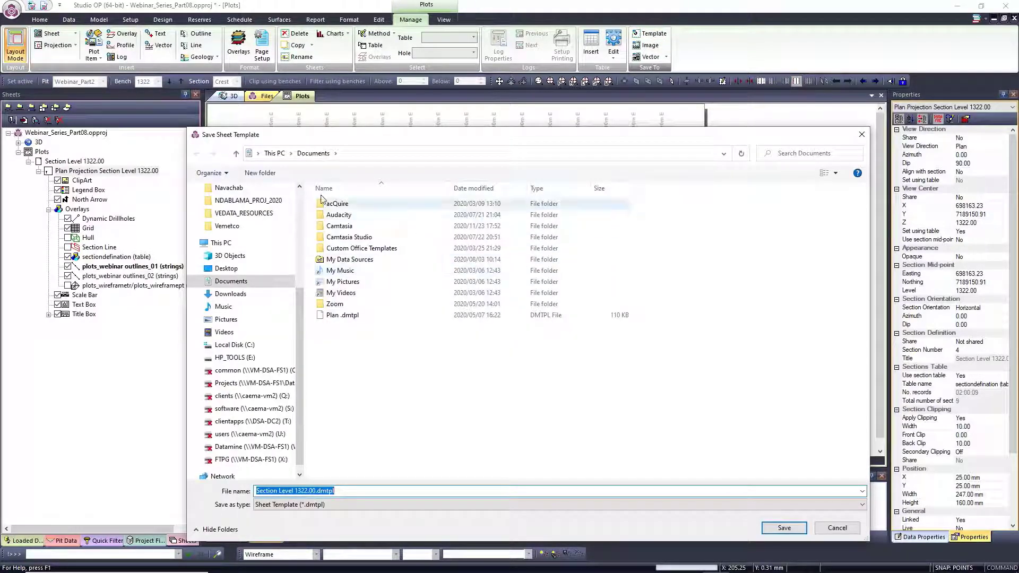
pyautogui.scroll(4, 260, 223)
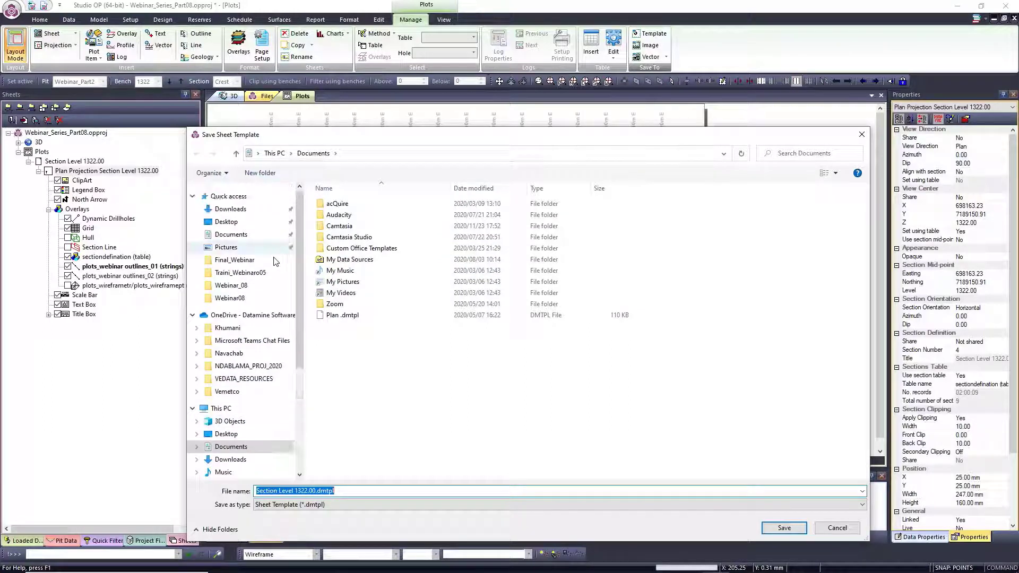
pyautogui.click(233, 299)
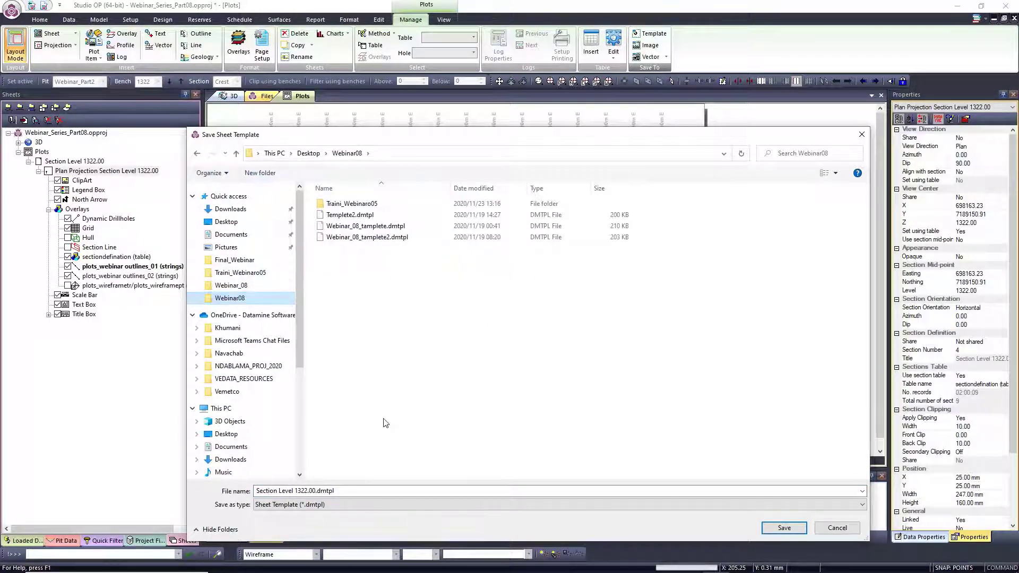
pyautogui.click(334, 493)
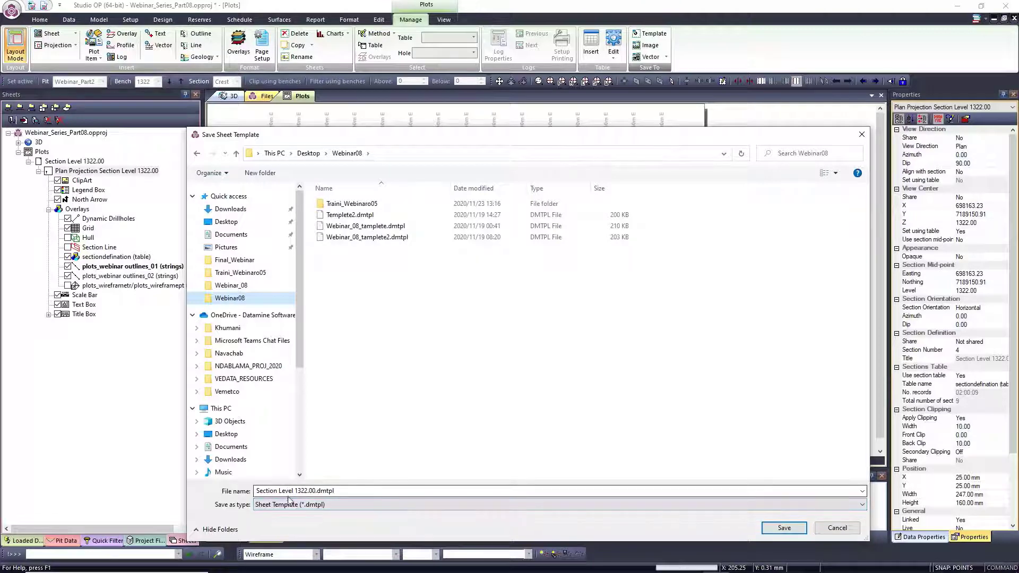
pyautogui.click(784, 528)
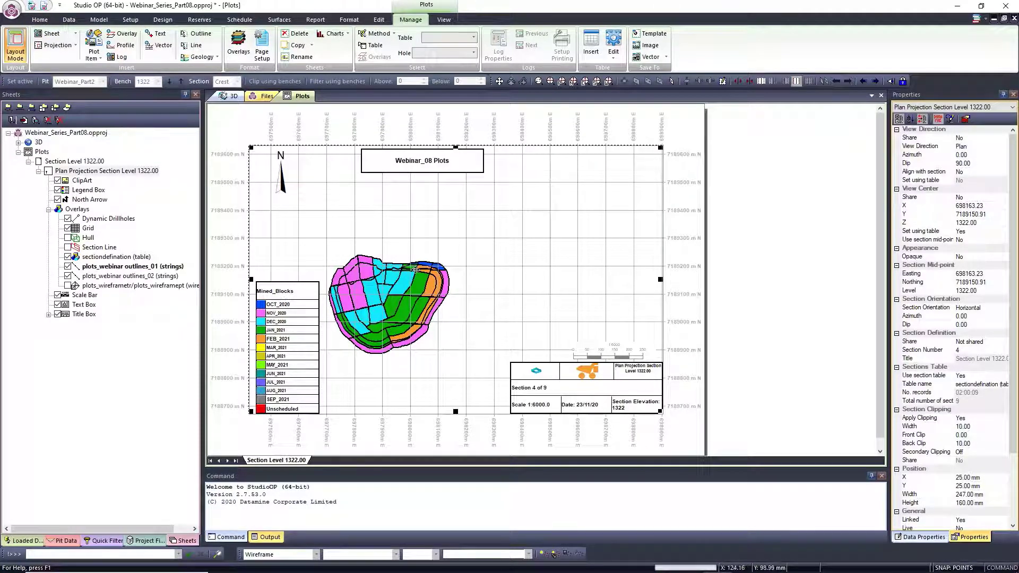
# Print all of the section plots using the Microsoft Print to PDF printer
pyautogui.click(15, 17)
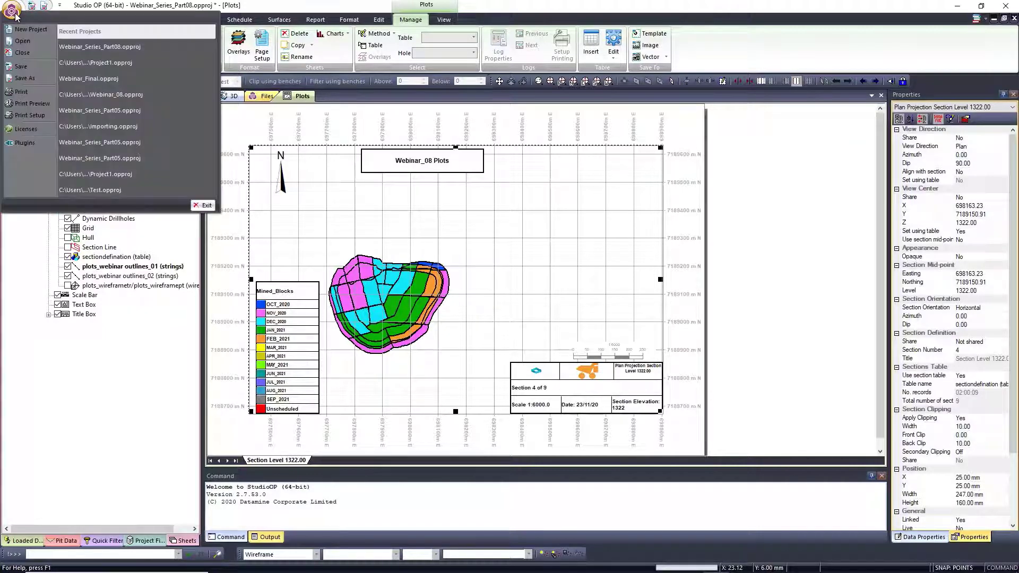
pyautogui.click(26, 95)
pyautogui.click(533, 234)
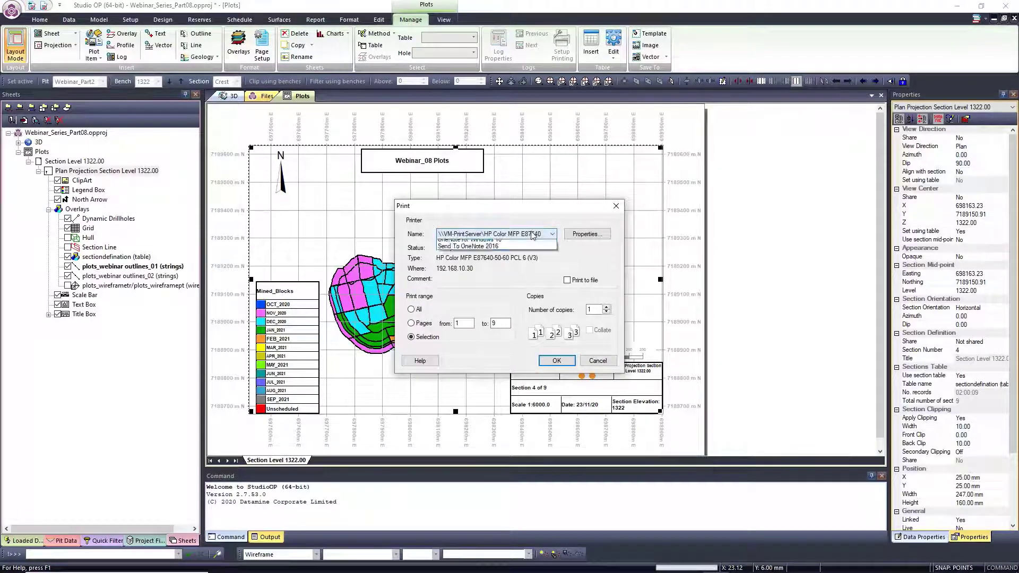
pyautogui.click(479, 273)
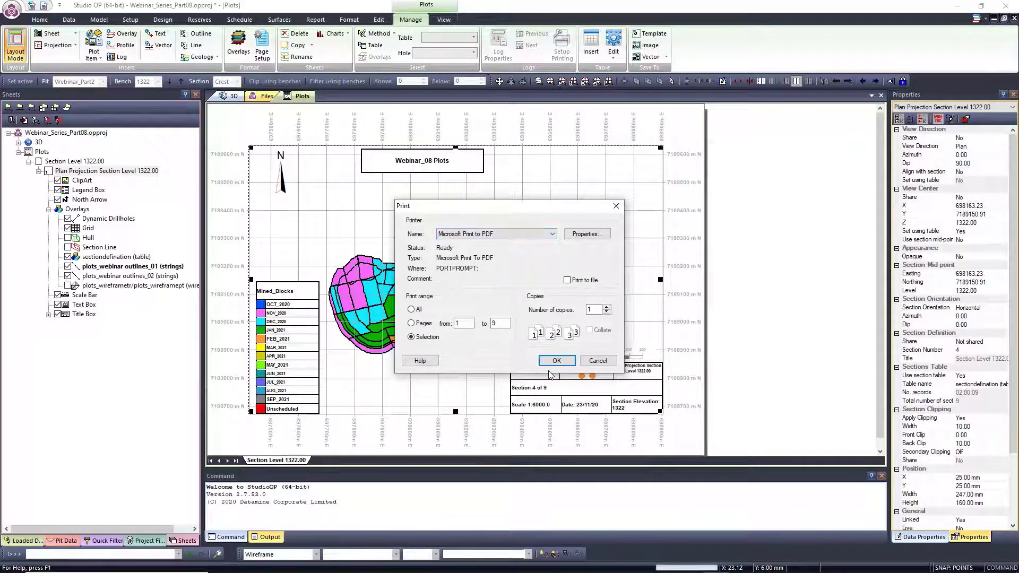
pyautogui.click(412, 310)
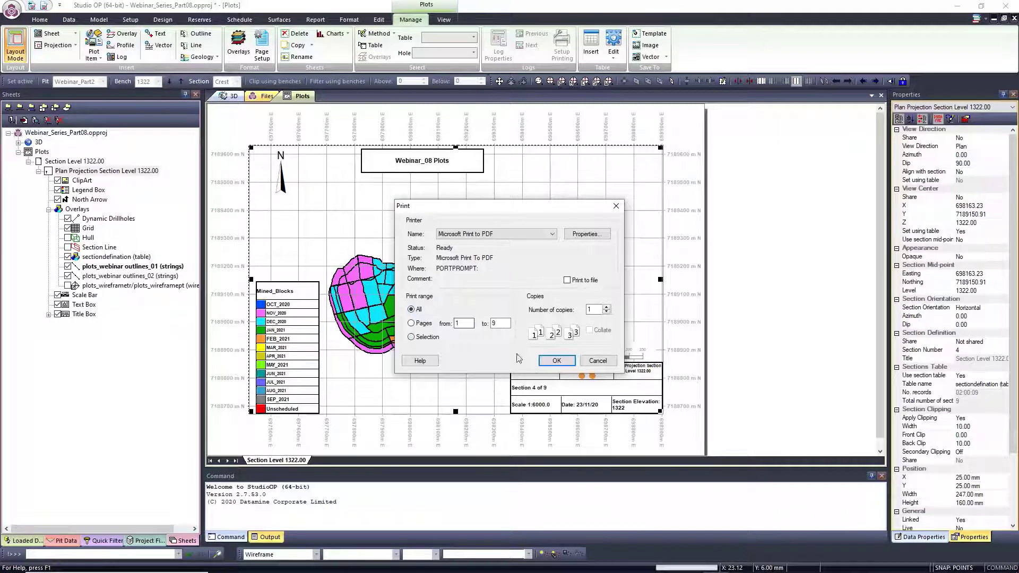
pyautogui.click(557, 362)
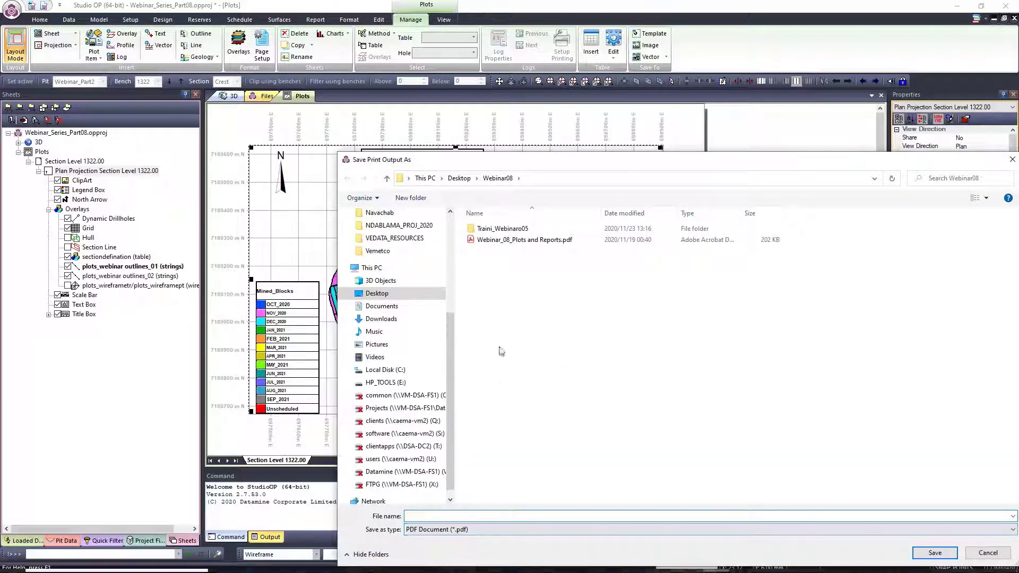
# Save the print output in the Webinar08 folder as a PDF named Webina08plots
pyautogui.moveTo(536, 159); pyautogui.dragTo(418, 131)
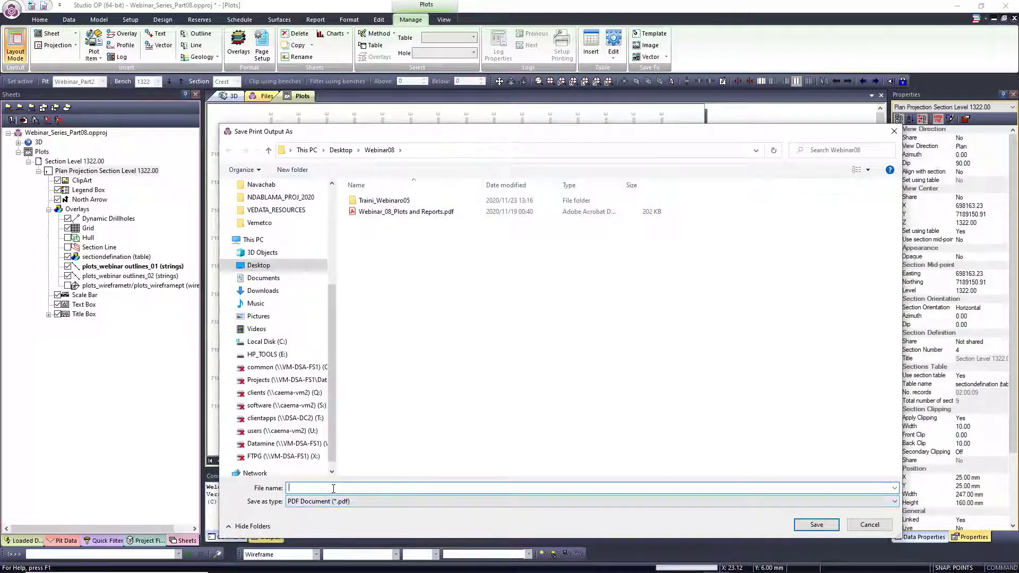
pyautogui.write('Web')
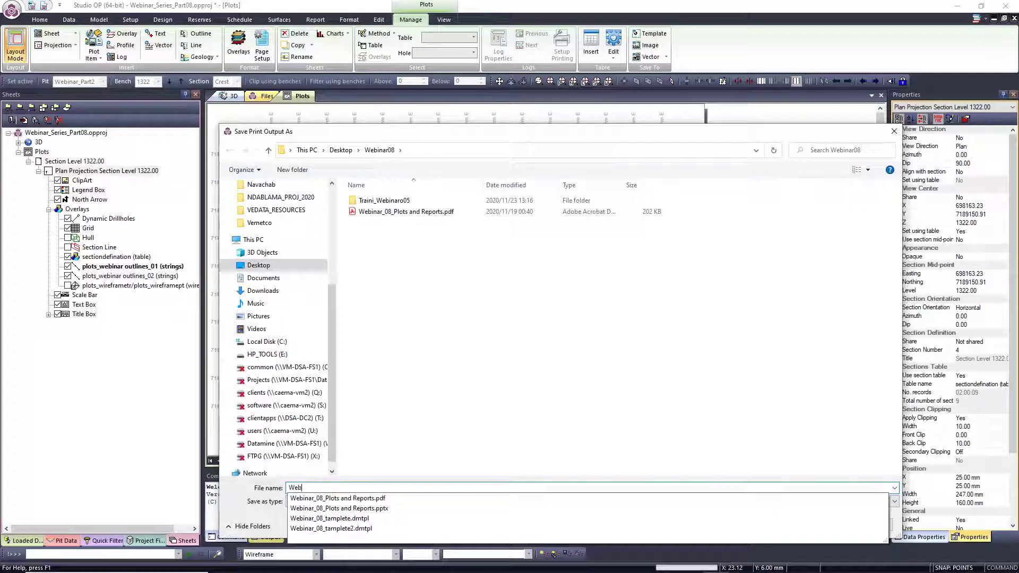
pyautogui.write('bi')
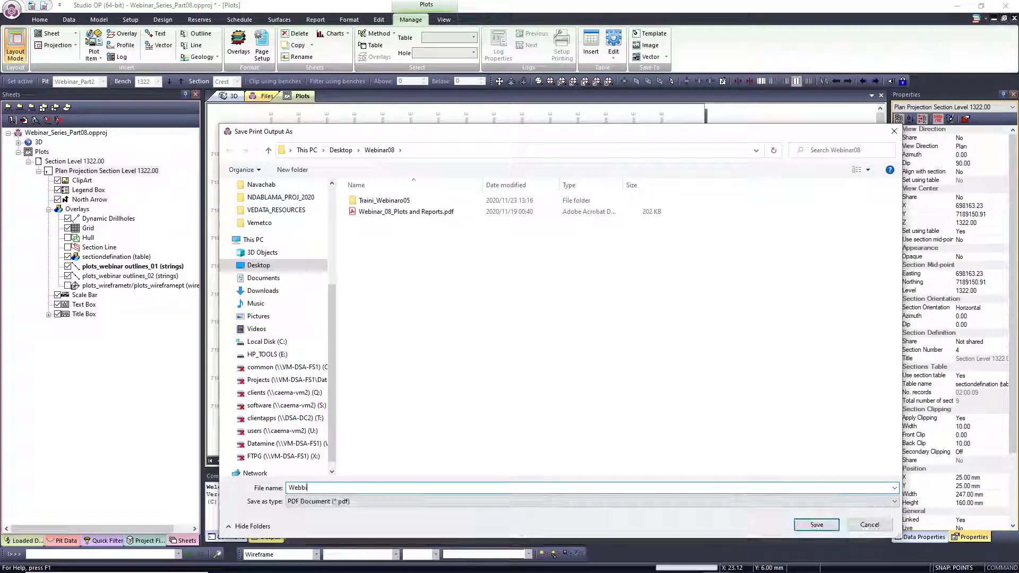
pyautogui.press('BackSpace')
pyautogui.press('BackSpace')
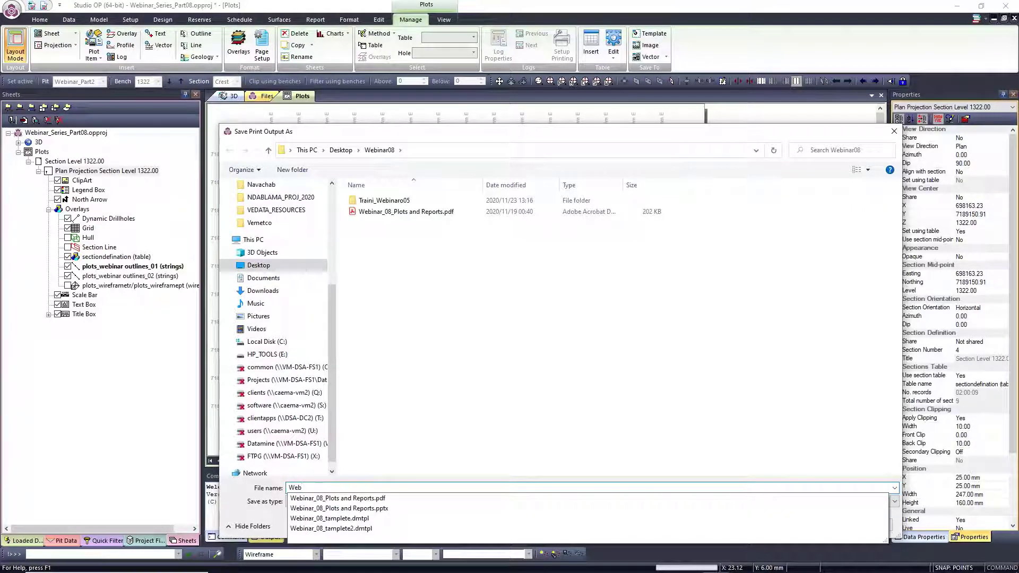
pyautogui.write('ina08')
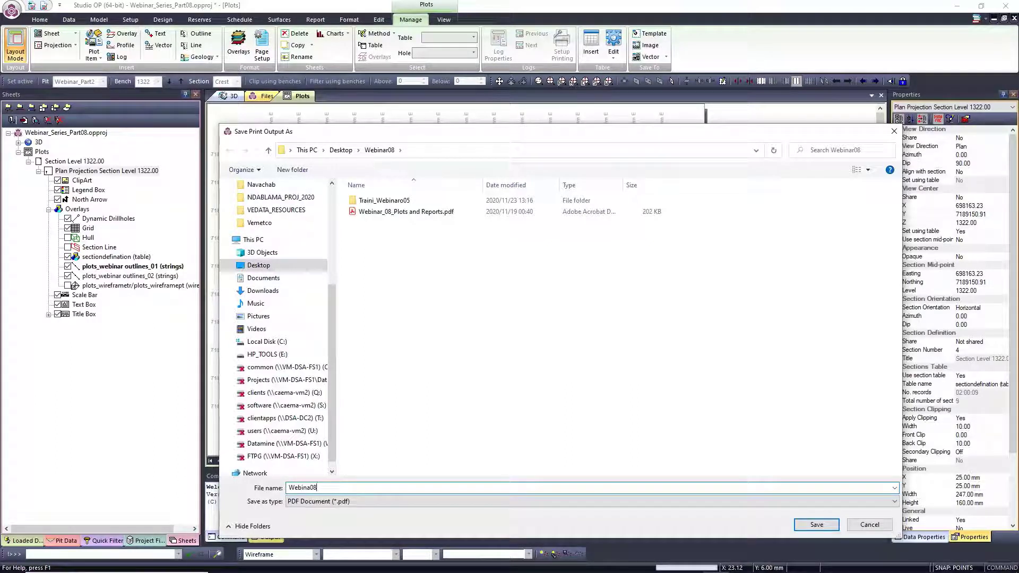
pyautogui.write('plots')
pyautogui.click(817, 525)
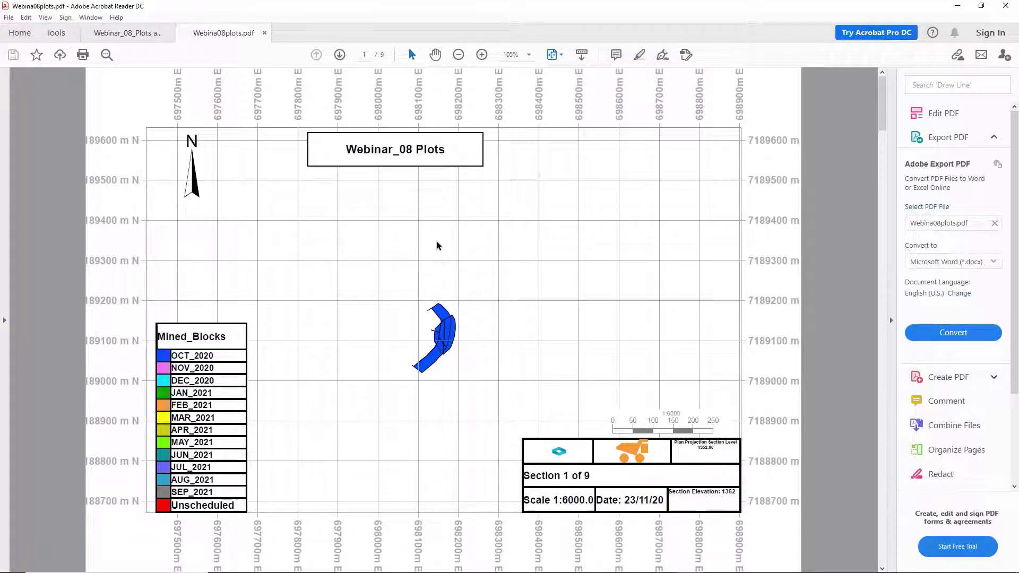
# Examine the bench section pages of the printed PDF in Adobe Acrobat Reader, and close all its open documents
pyautogui.scroll(-1, 438, 245)
pyautogui.scroll(-7, 438, 246)
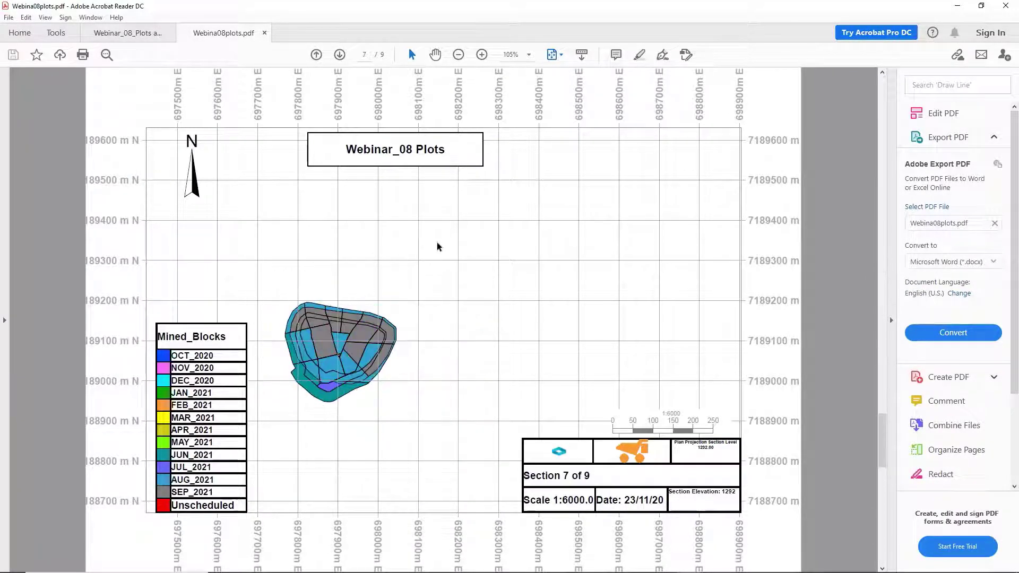
pyautogui.scroll(1, 439, 248)
pyautogui.scroll(4, 438, 247)
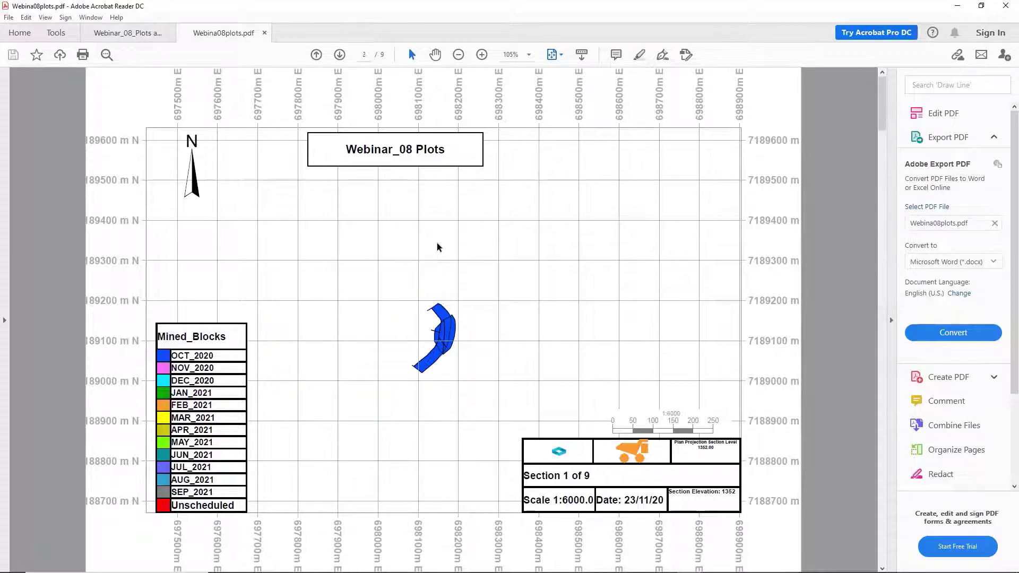
pyautogui.scroll(-7, 439, 247)
pyautogui.scroll(-1, 438, 248)
pyautogui.scroll(8, 439, 247)
pyautogui.scroll(-8, 484, 303)
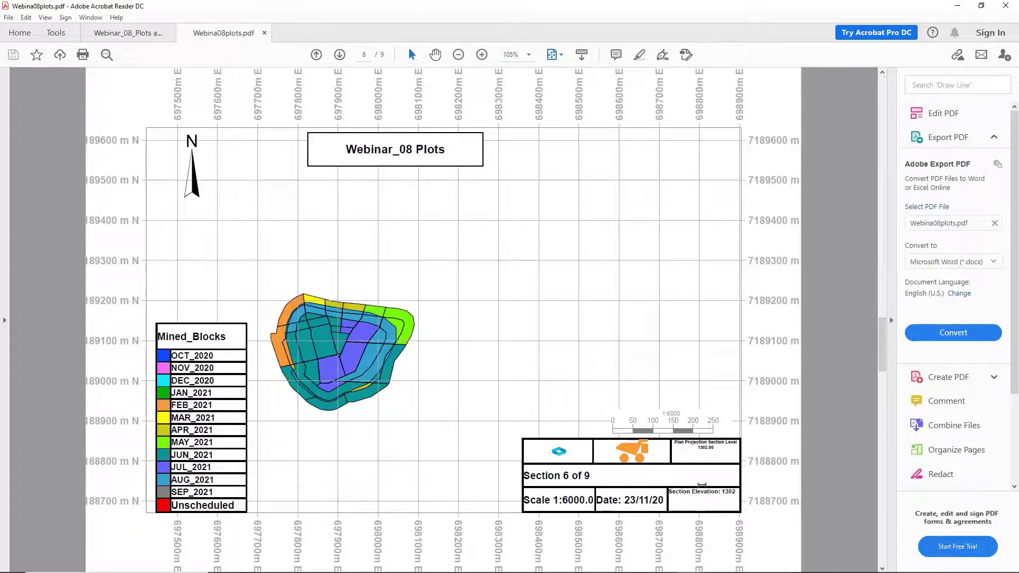
pyautogui.scroll(8, 477, 328)
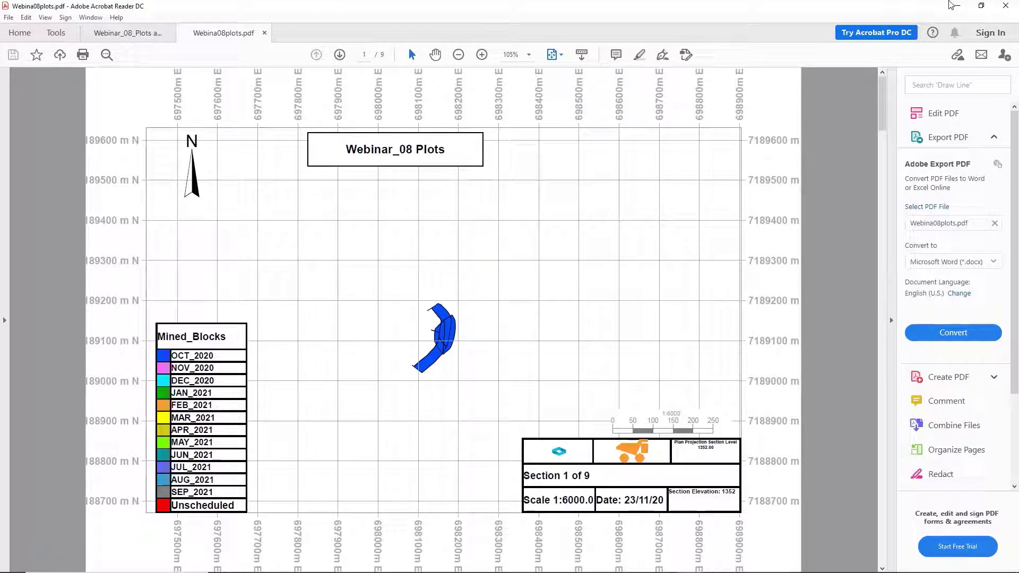
pyautogui.click(1005, 5)
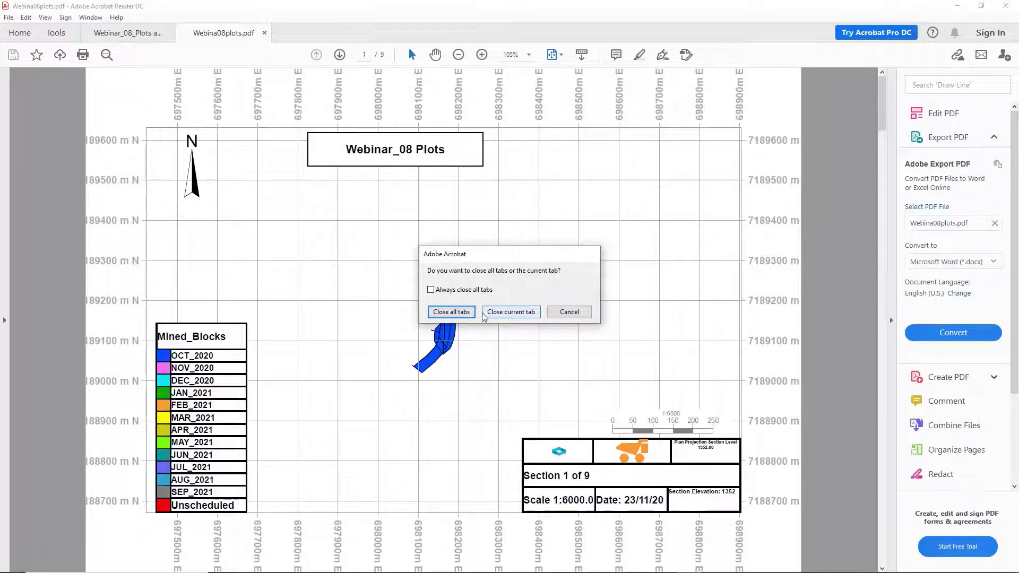
pyautogui.click(451, 311)
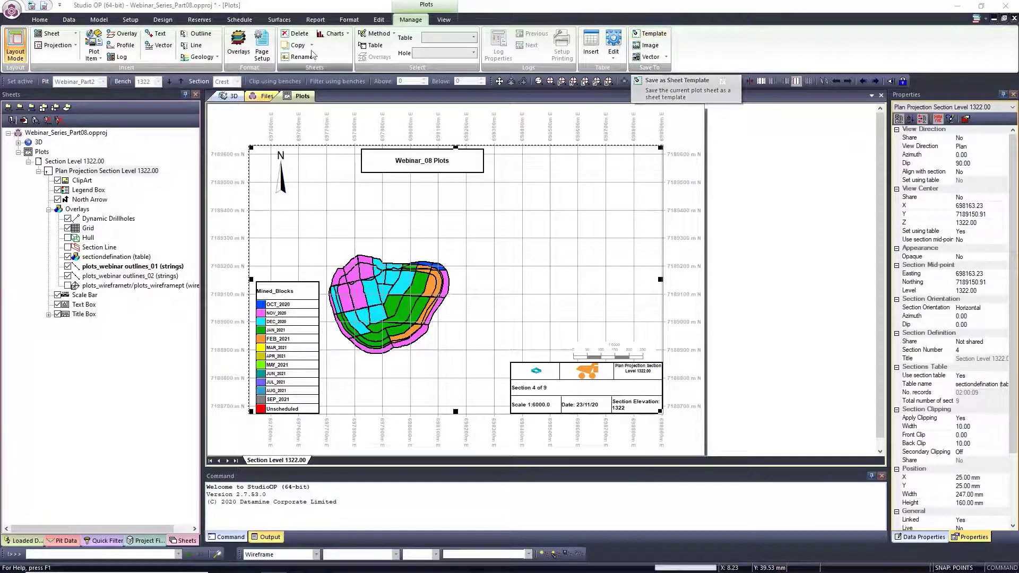
# Collapse the Section Level 1322.00 sheet's tree, insert a new plan plot sheet, and select that sheet
pyautogui.click(38, 171)
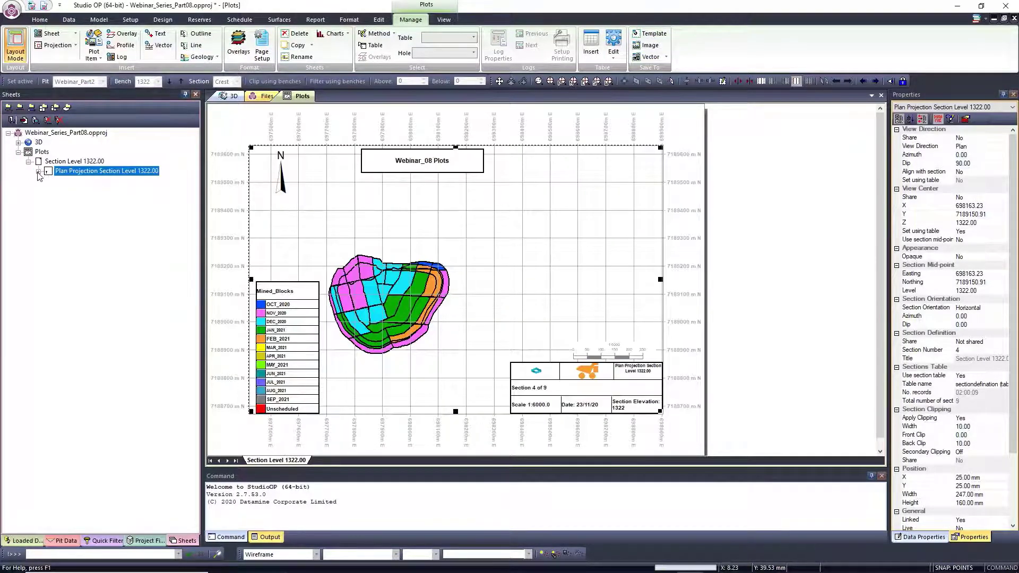
pyautogui.click(28, 162)
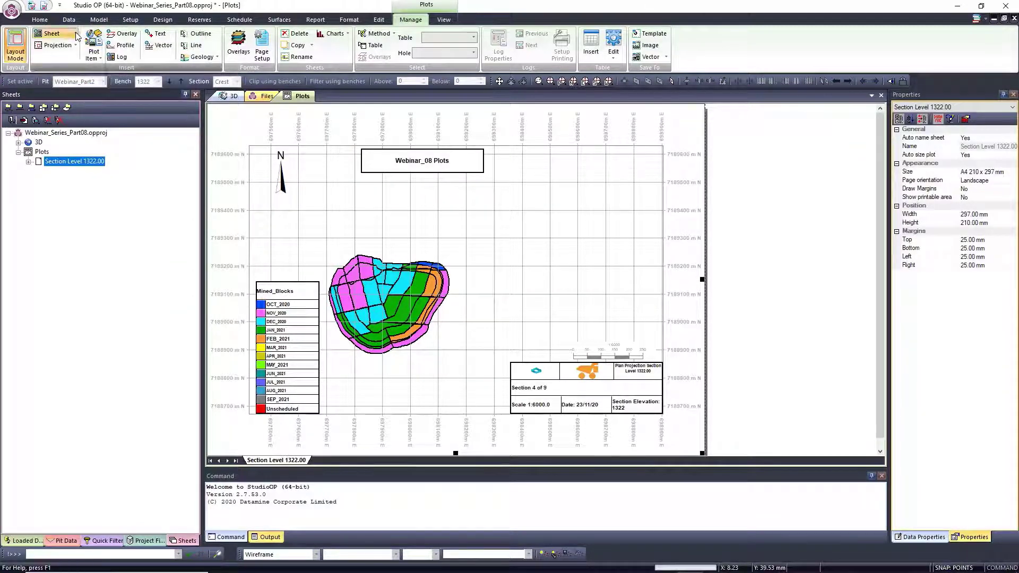
pyautogui.click(53, 33)
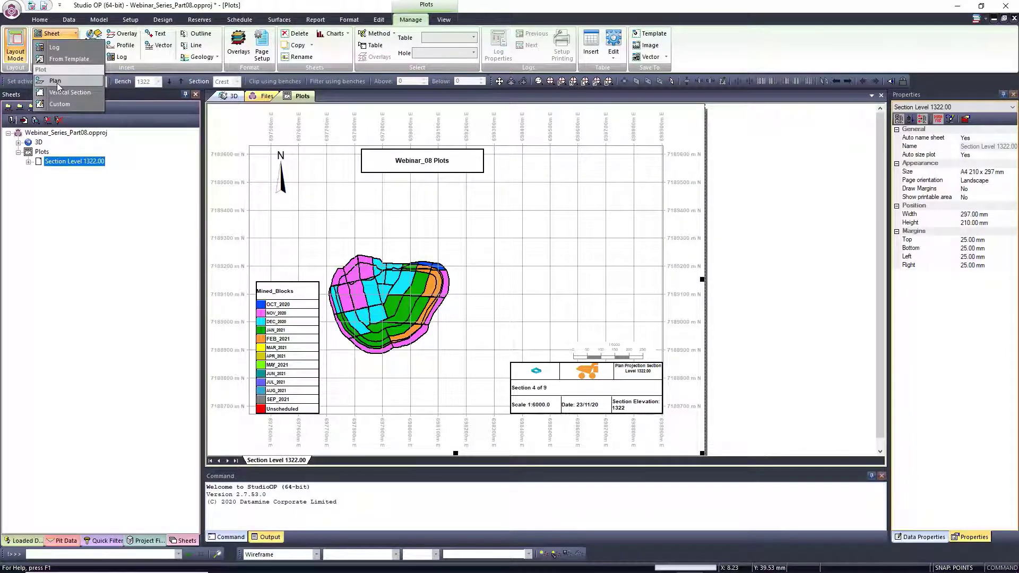
pyautogui.click(55, 80)
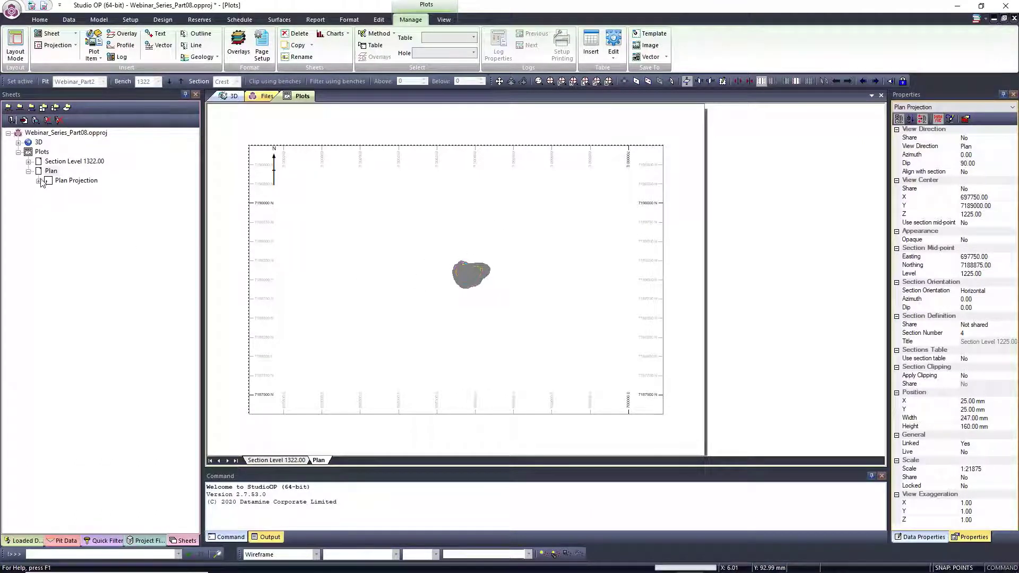
pyautogui.click(50, 171)
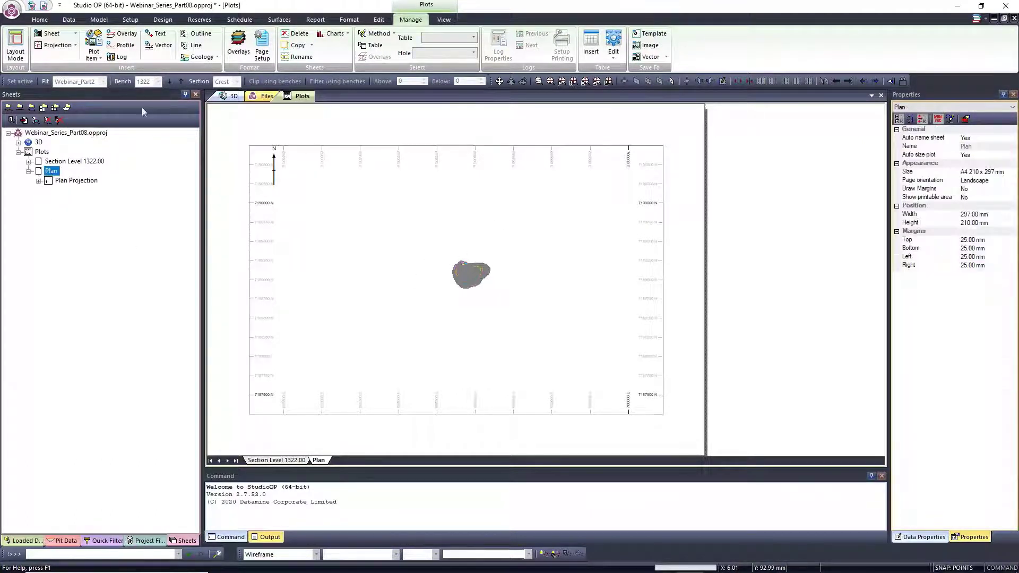
# Create a sheet from the Section Level 1322.00.dmtpl template with its mapped data and fit to data, and return to the original section sheet
pyautogui.click(71, 37)
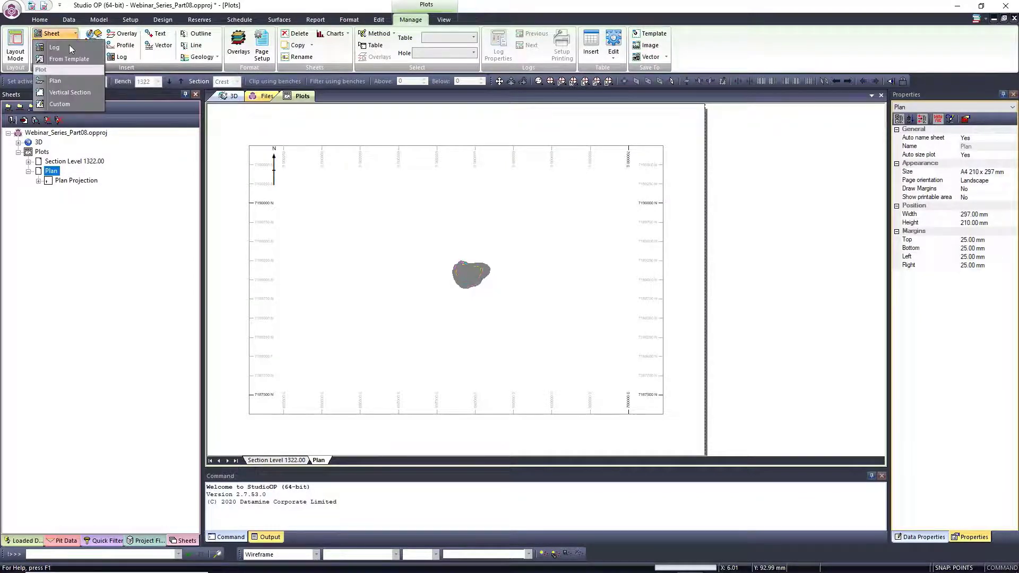
pyautogui.click(64, 59)
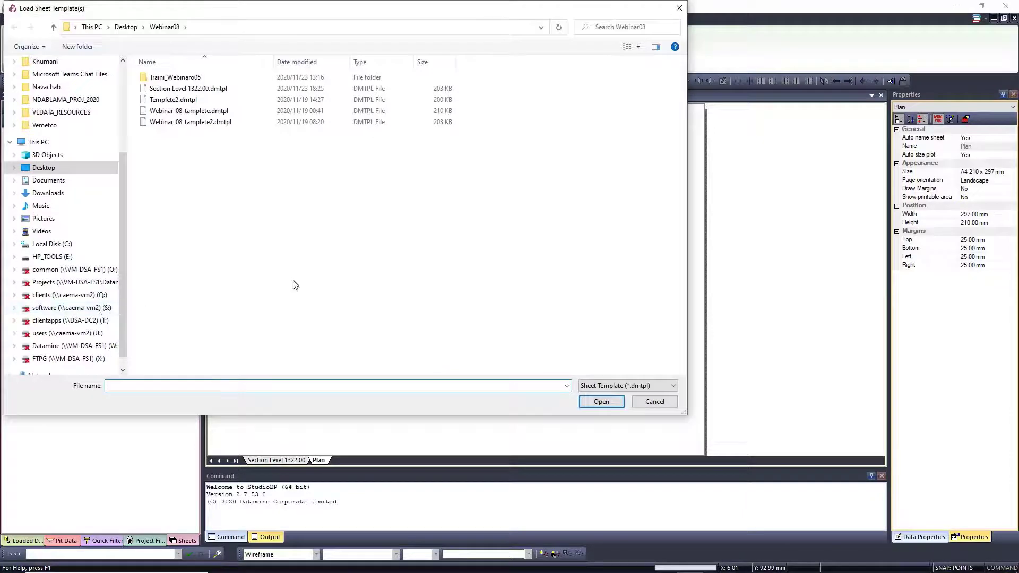
pyautogui.moveTo(130, 8); pyautogui.dragTo(366, 101)
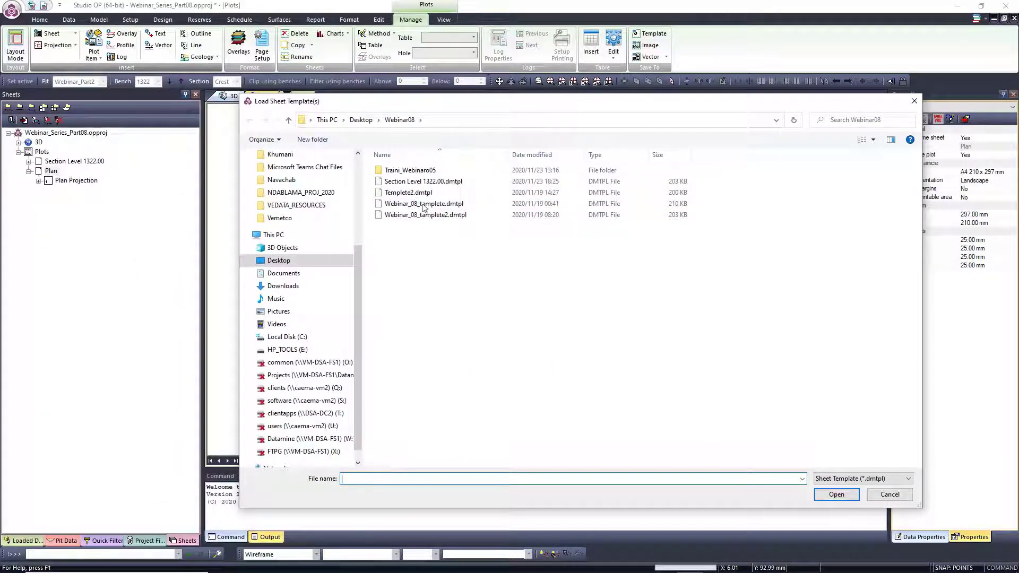
pyautogui.click(423, 181)
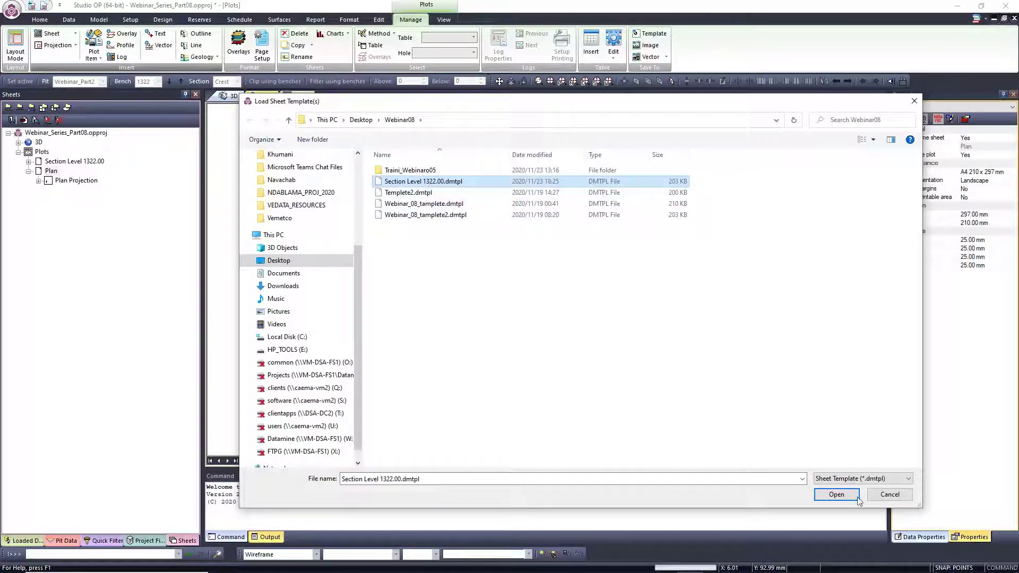
pyautogui.click(838, 497)
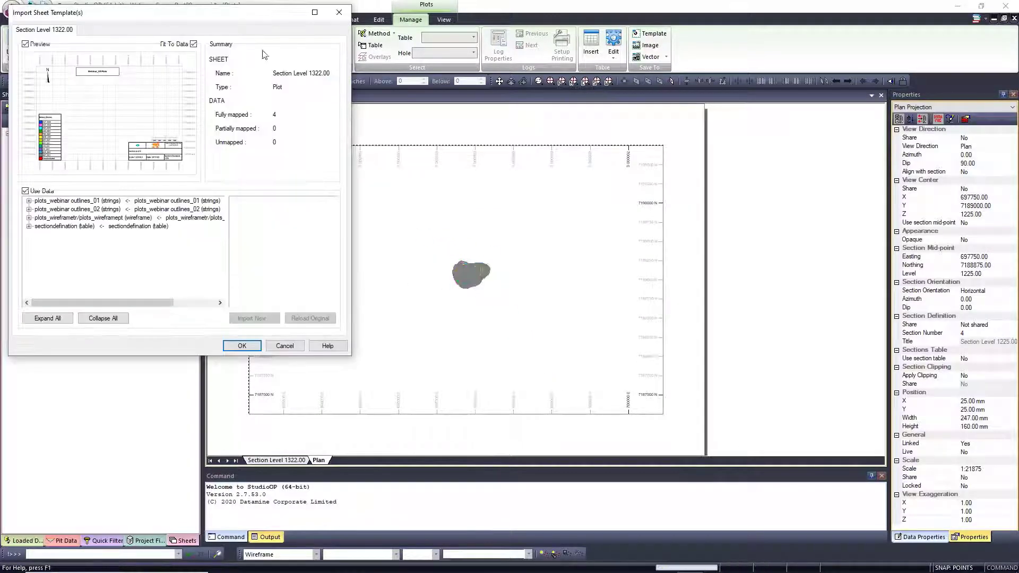
pyautogui.moveTo(185, 13); pyautogui.dragTo(609, 157)
pyautogui.click(643, 481)
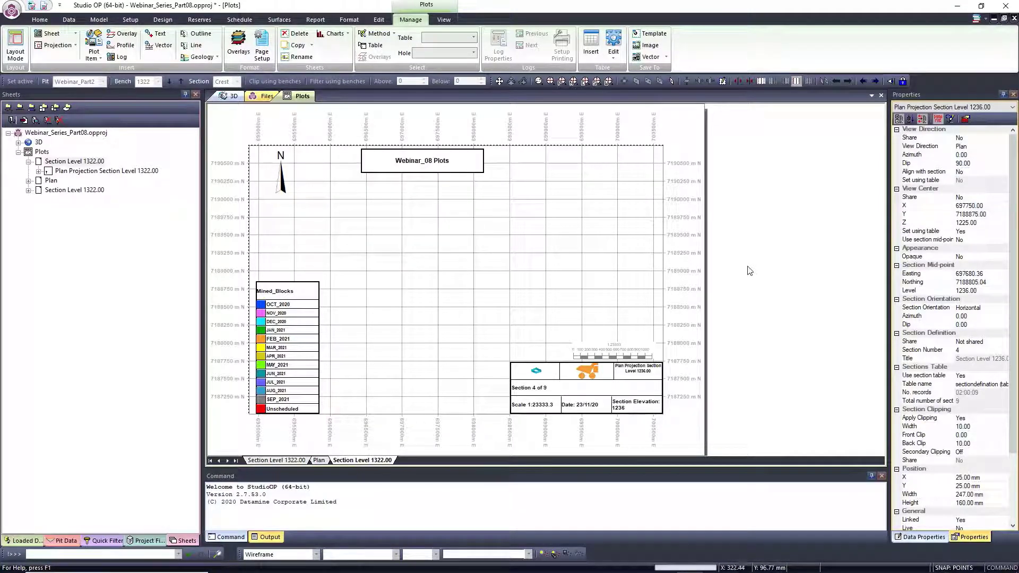
pyautogui.click(38, 172)
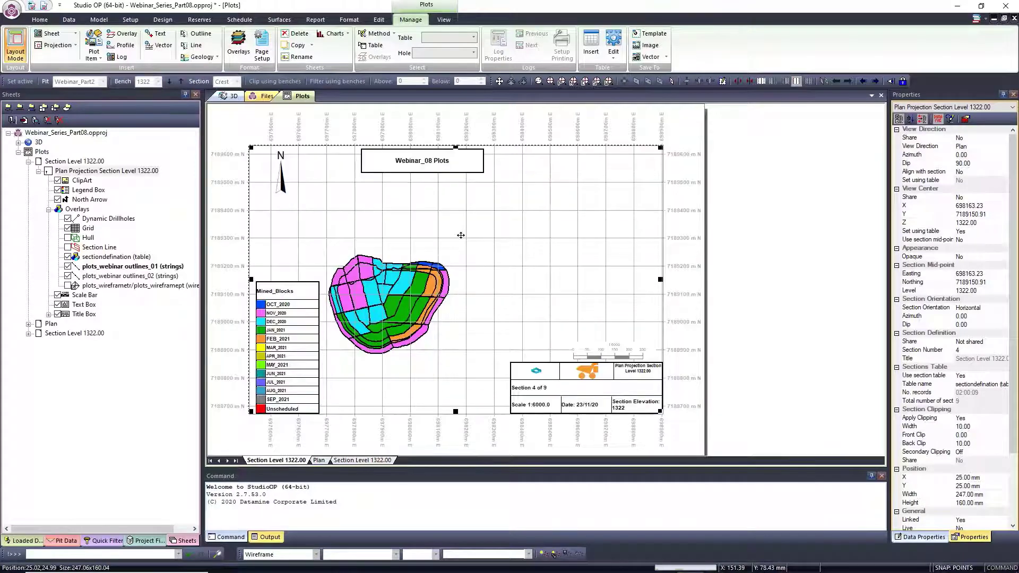
pyautogui.click(246, 130)
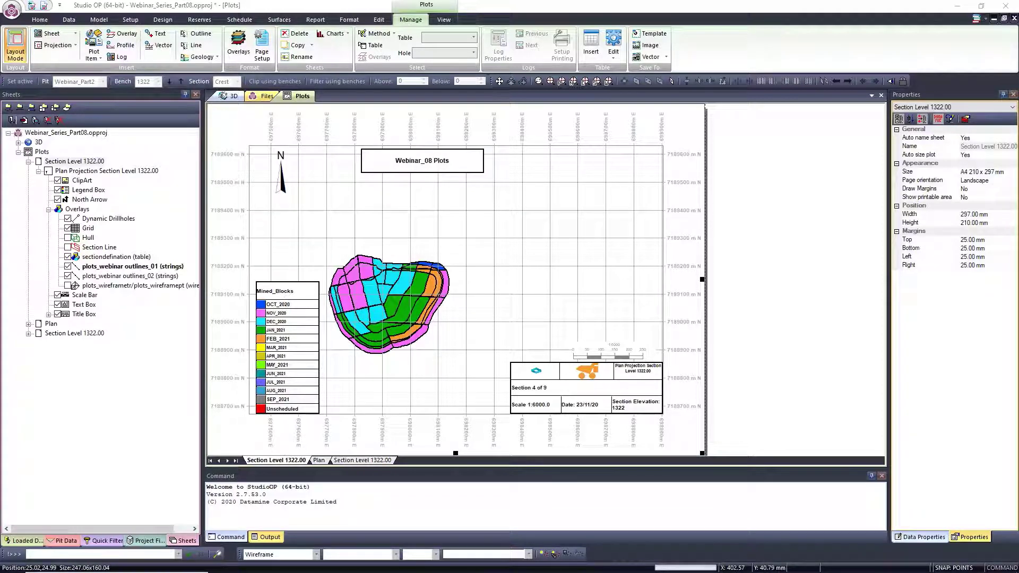
pyautogui.hotkey('alt', 'Tab')
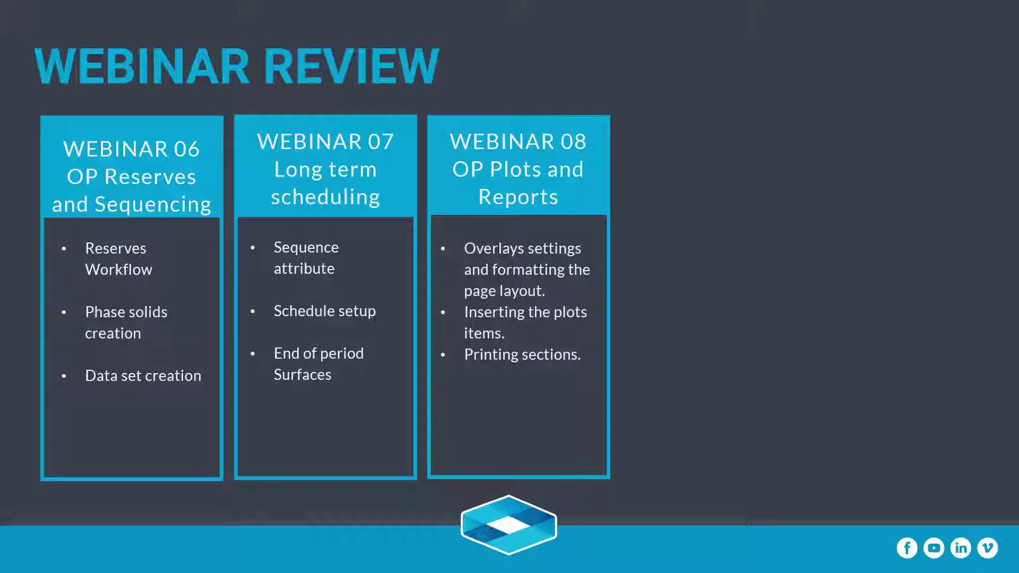
pyautogui.click(799, 393)
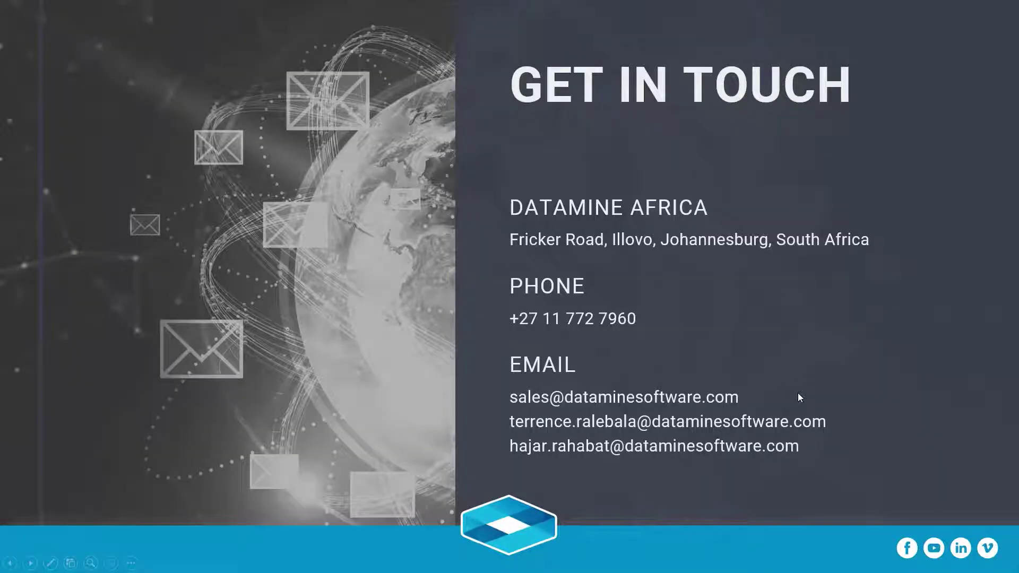